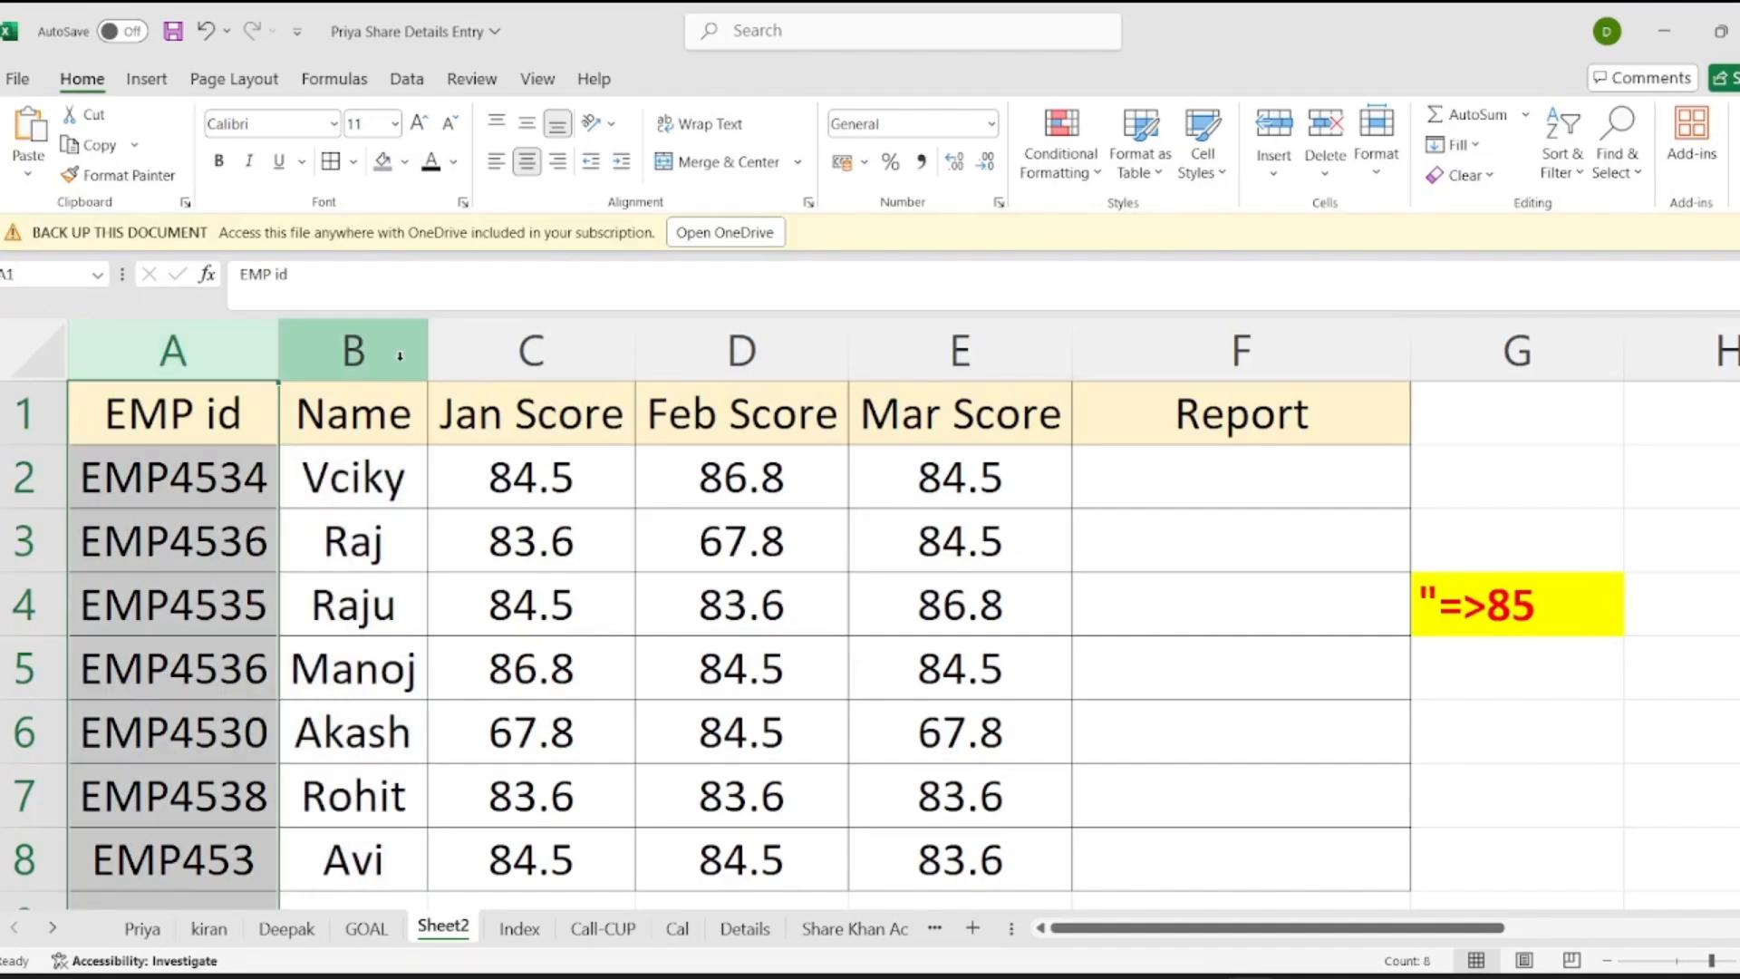
# Examine the Jan, Feb and Mar score columns, the Report column and the =>85 criterion in G4.
pyautogui.moveTo(548, 336); pyautogui.dragTo(918, 348)
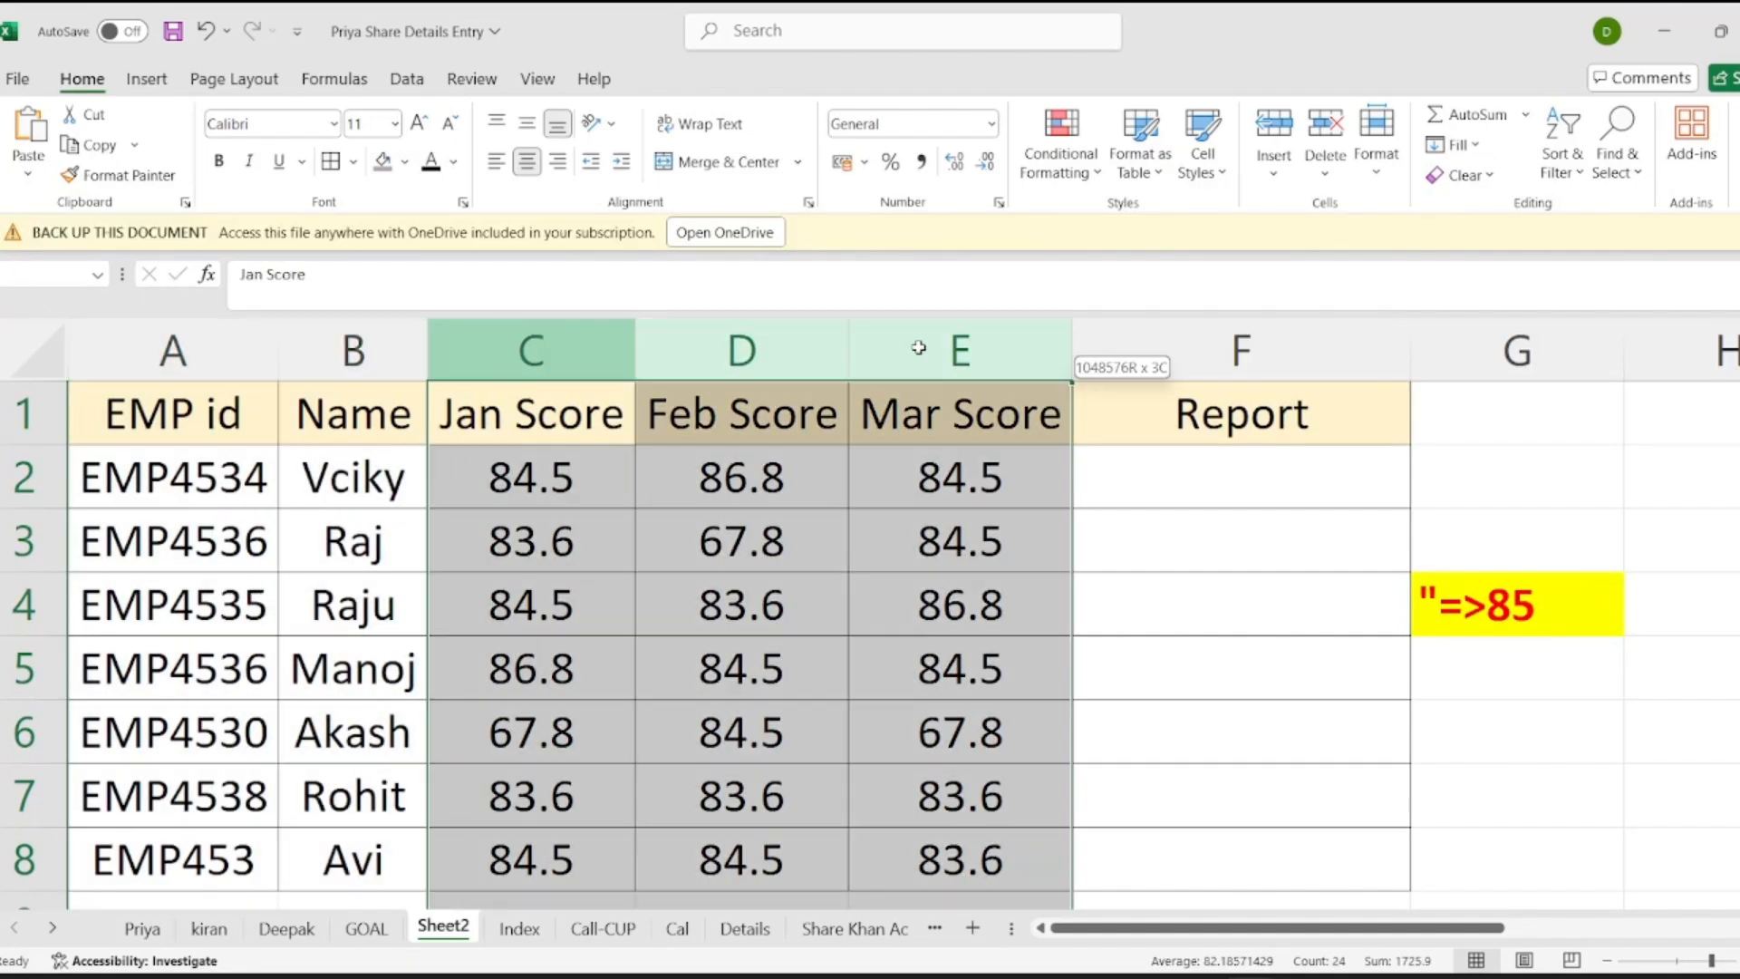
pyautogui.click(571, 347)
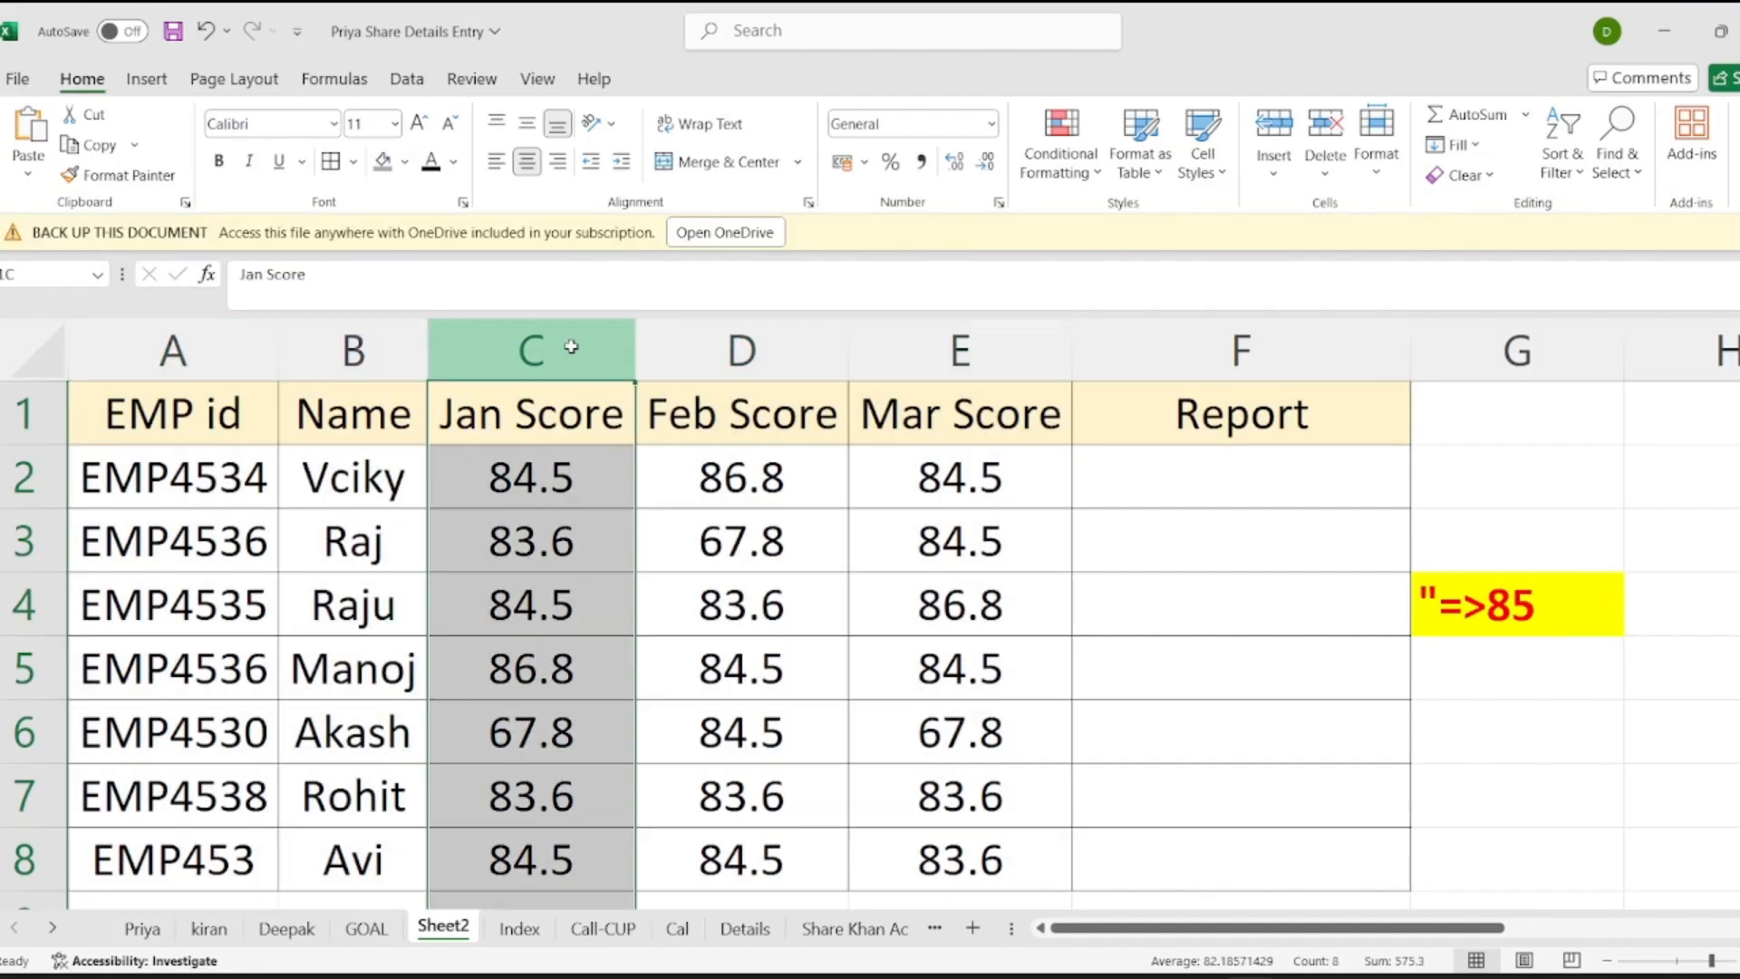
pyautogui.click(721, 345)
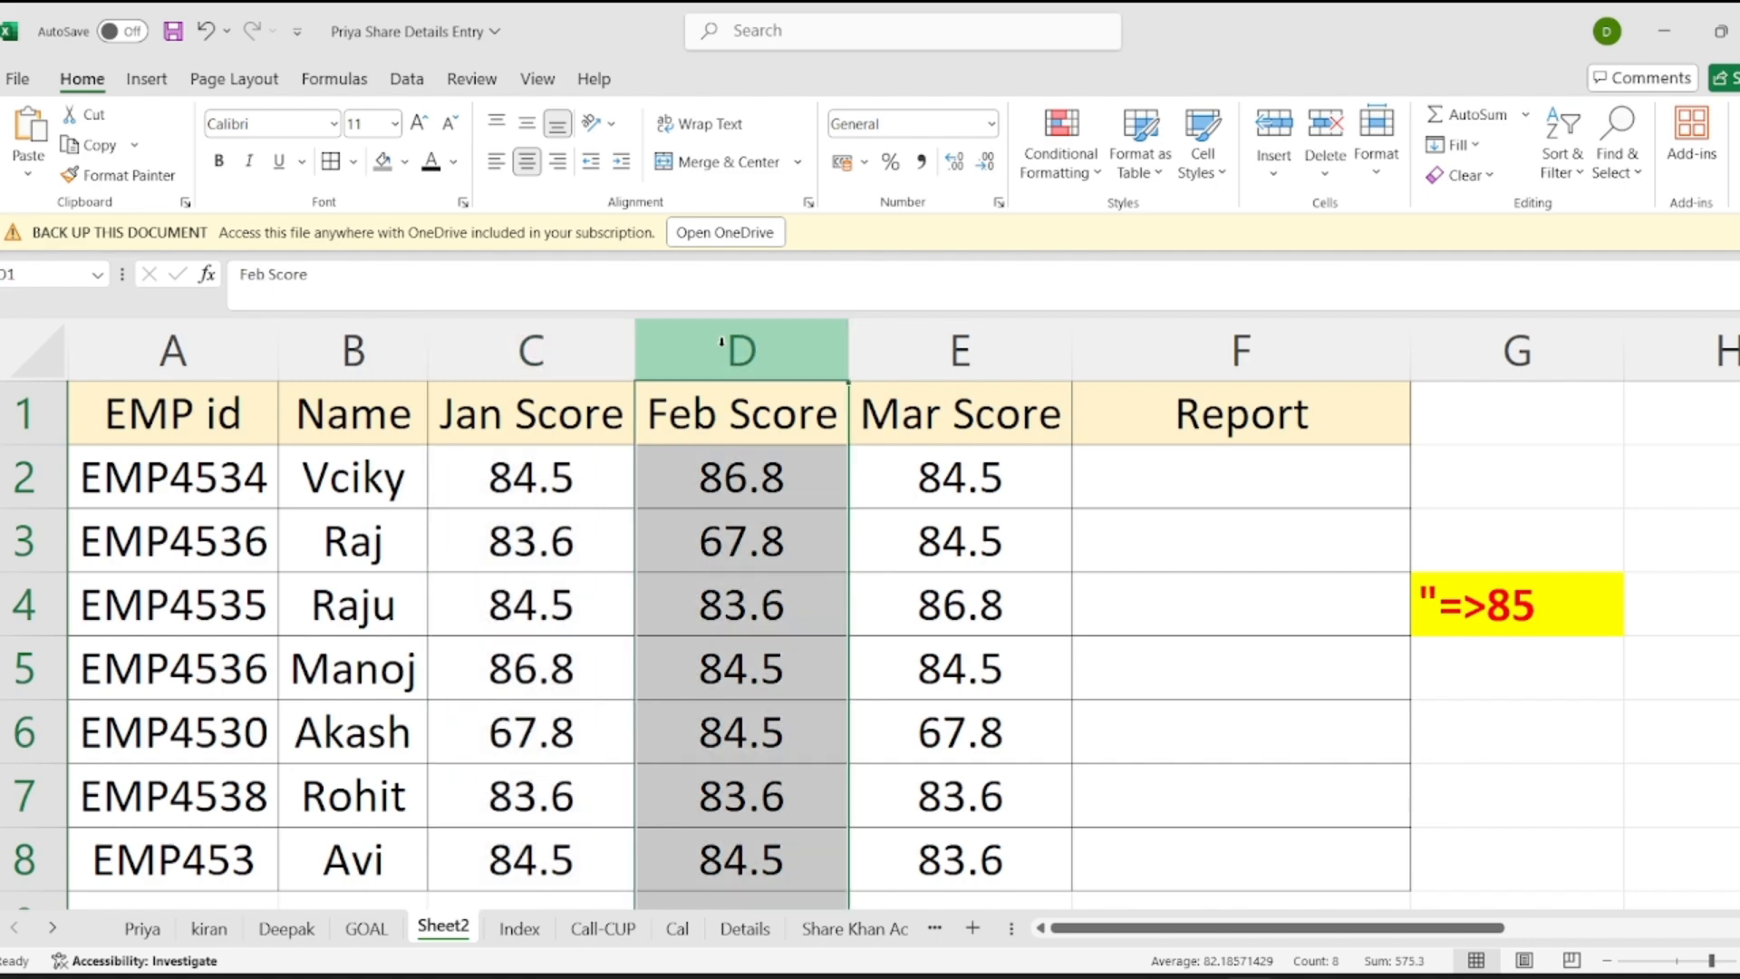
pyautogui.click(984, 371)
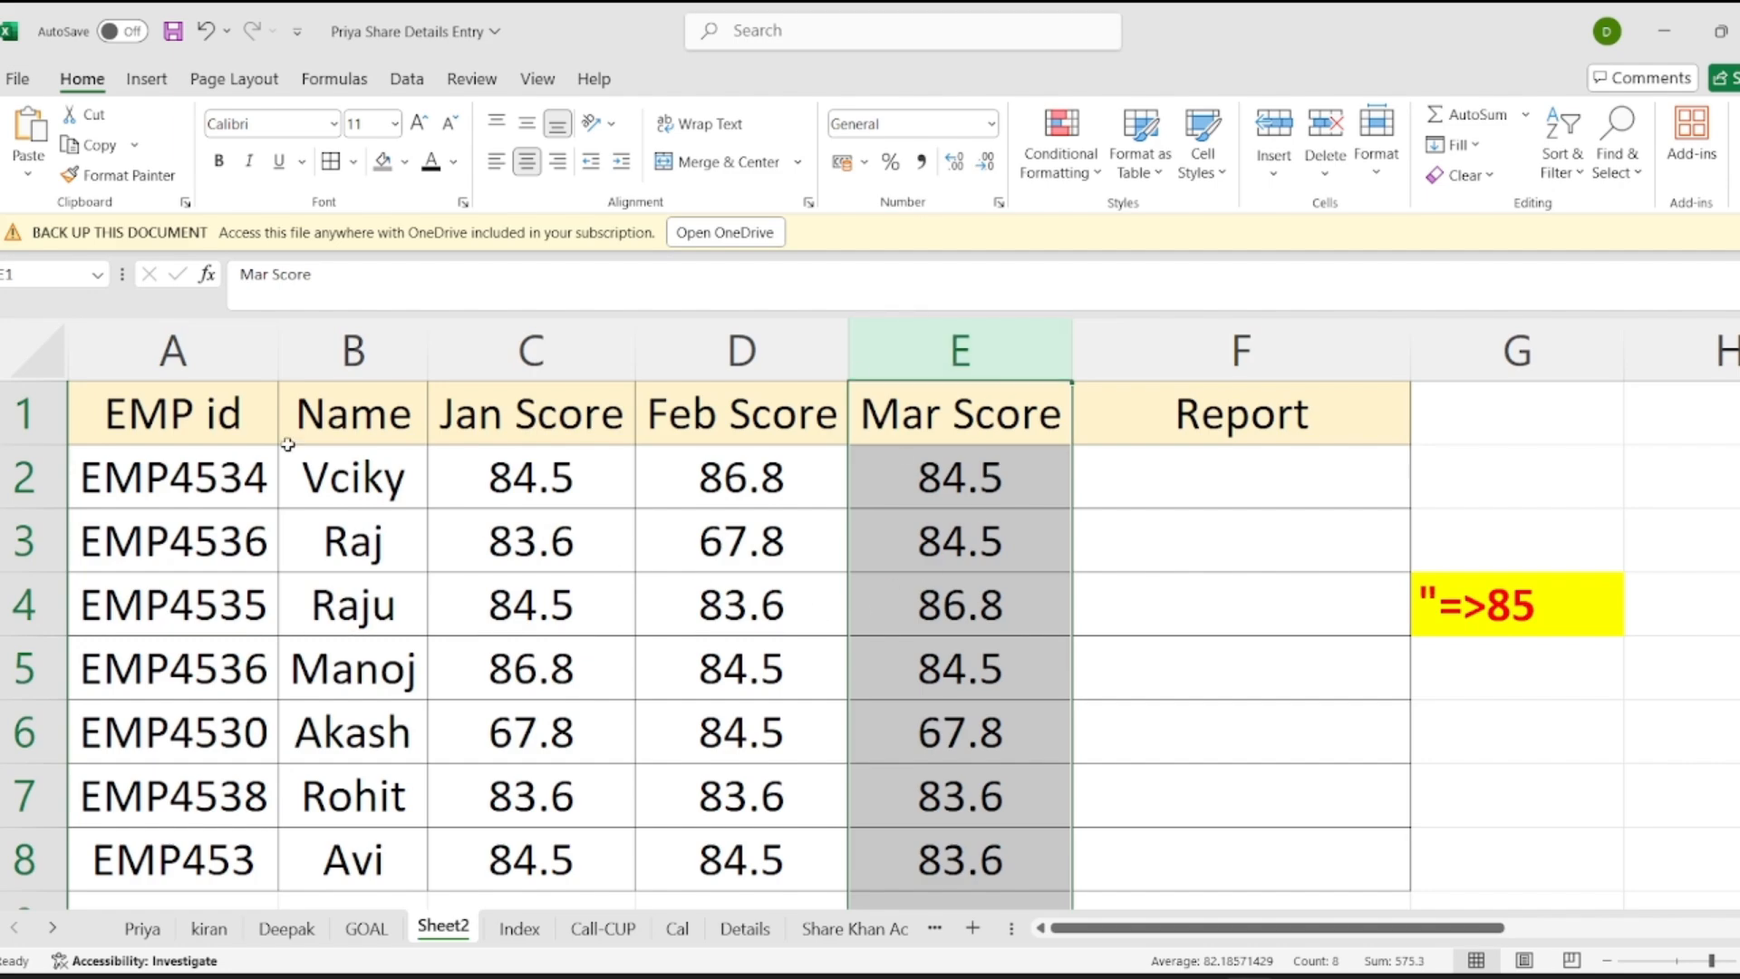
pyautogui.click(1231, 498)
pyautogui.moveTo(490, 474); pyautogui.dragTo(901, 470)
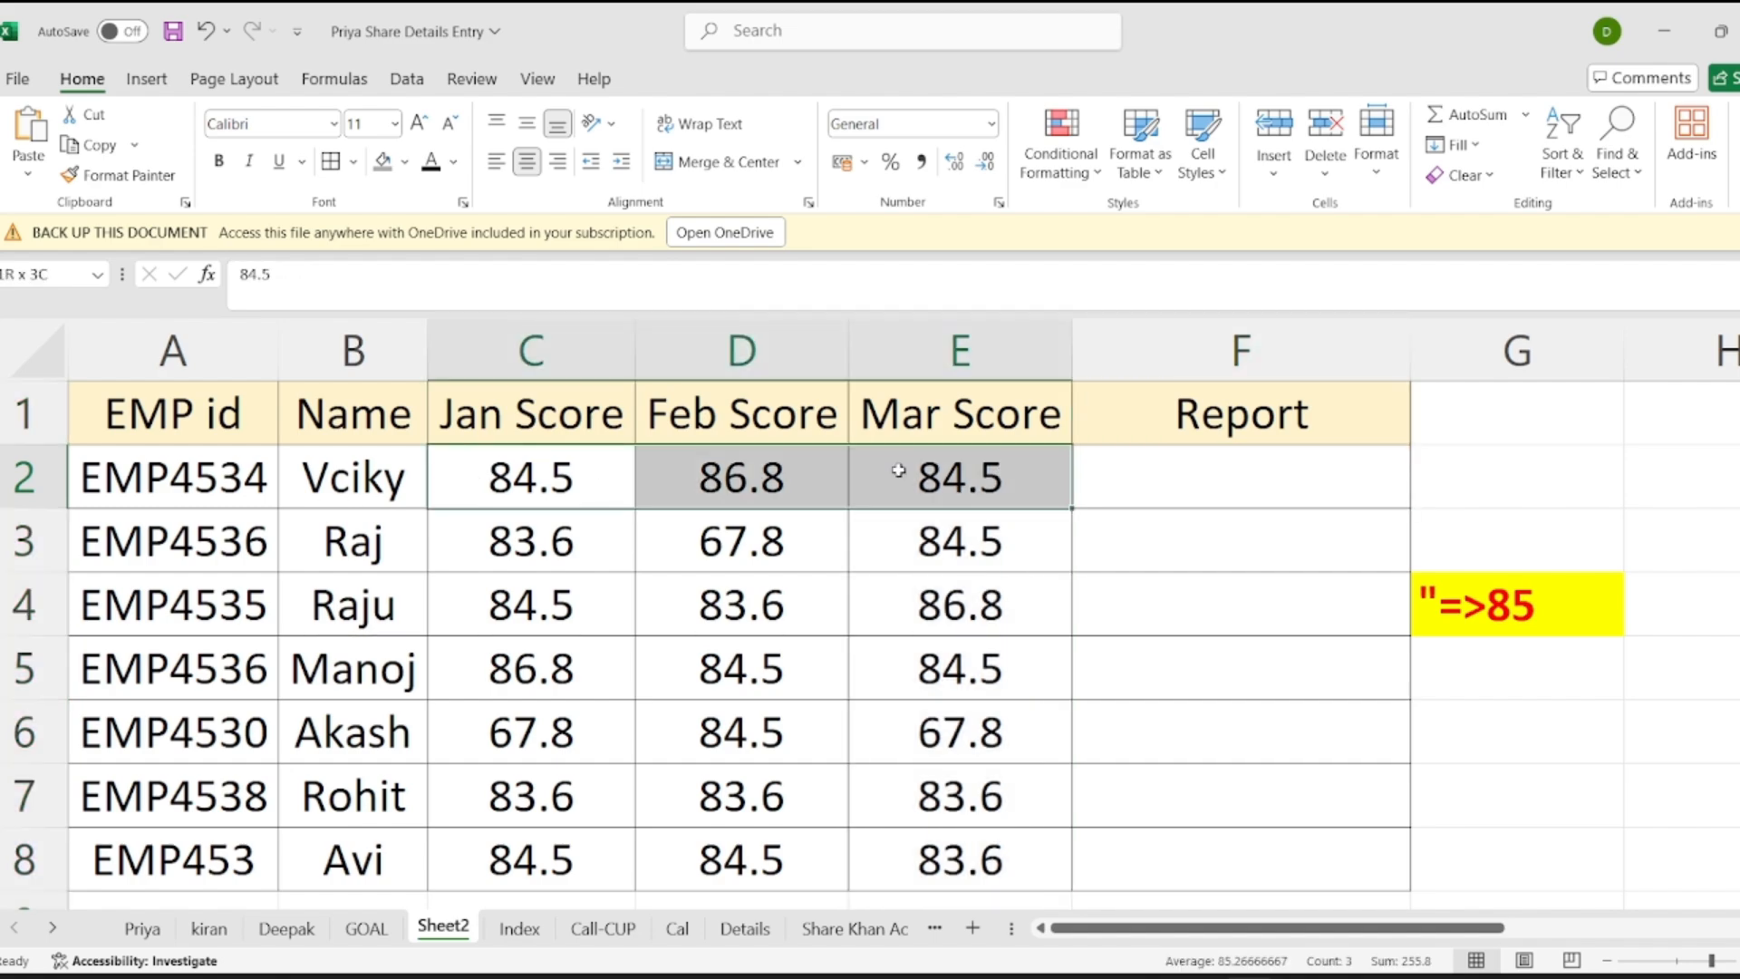
pyautogui.moveTo(559, 480); pyautogui.dragTo(998, 494)
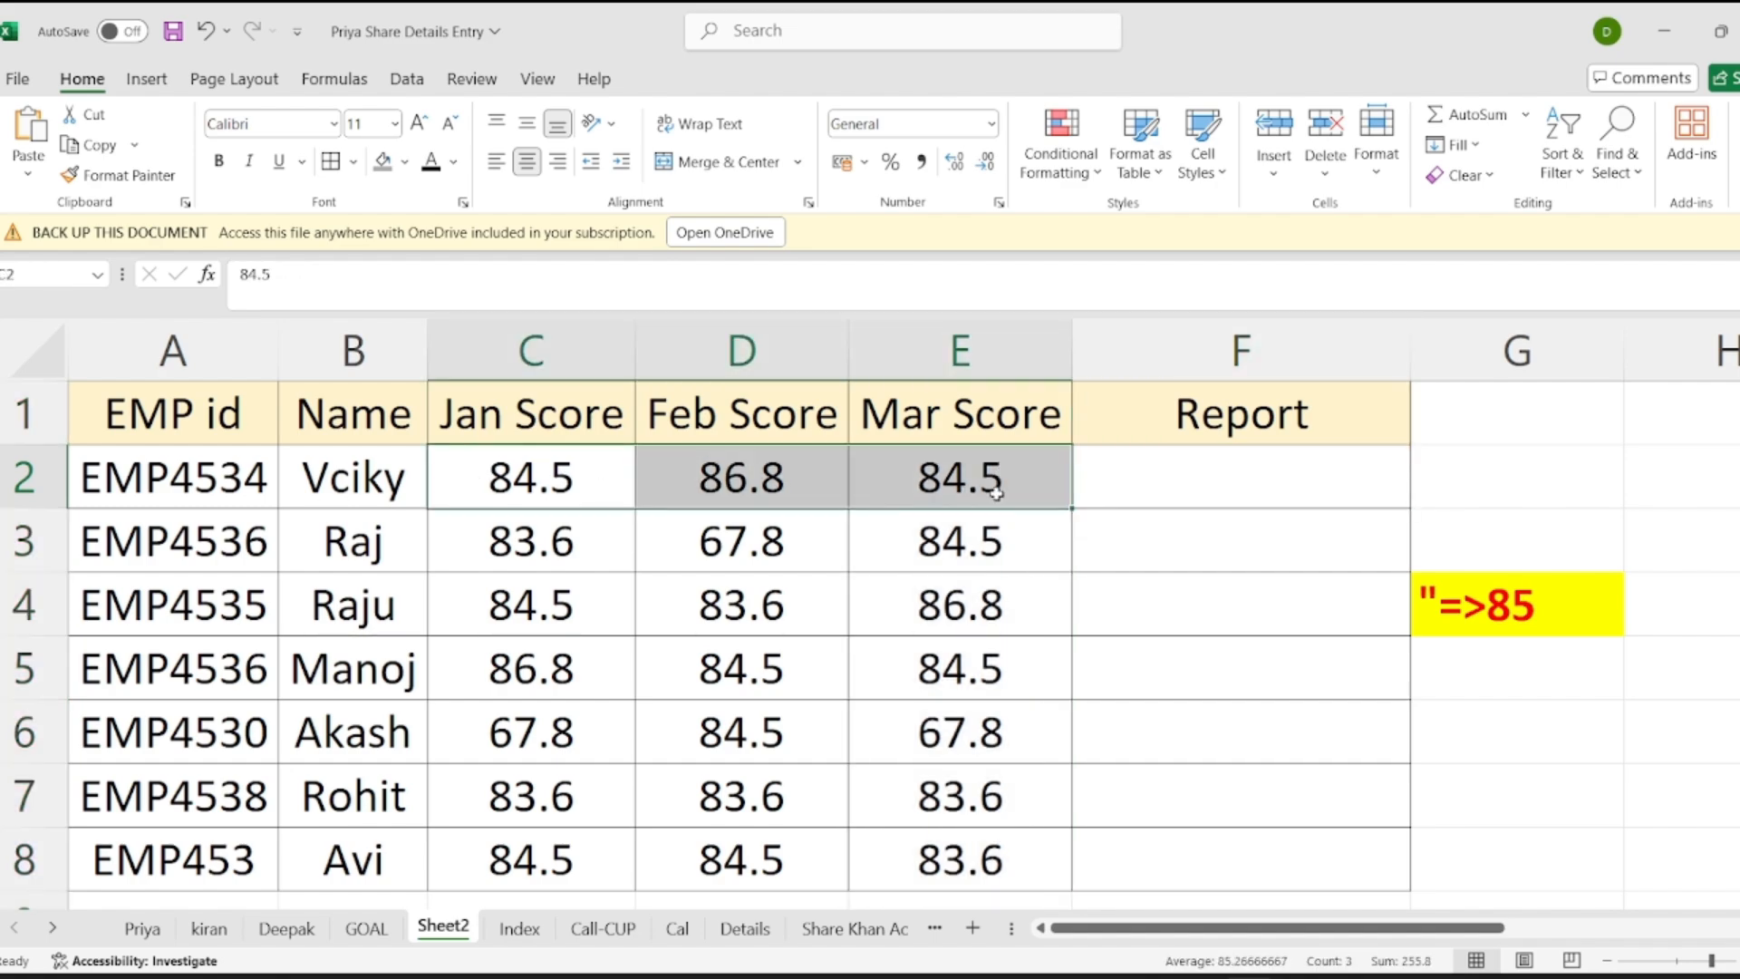
pyautogui.click(1511, 625)
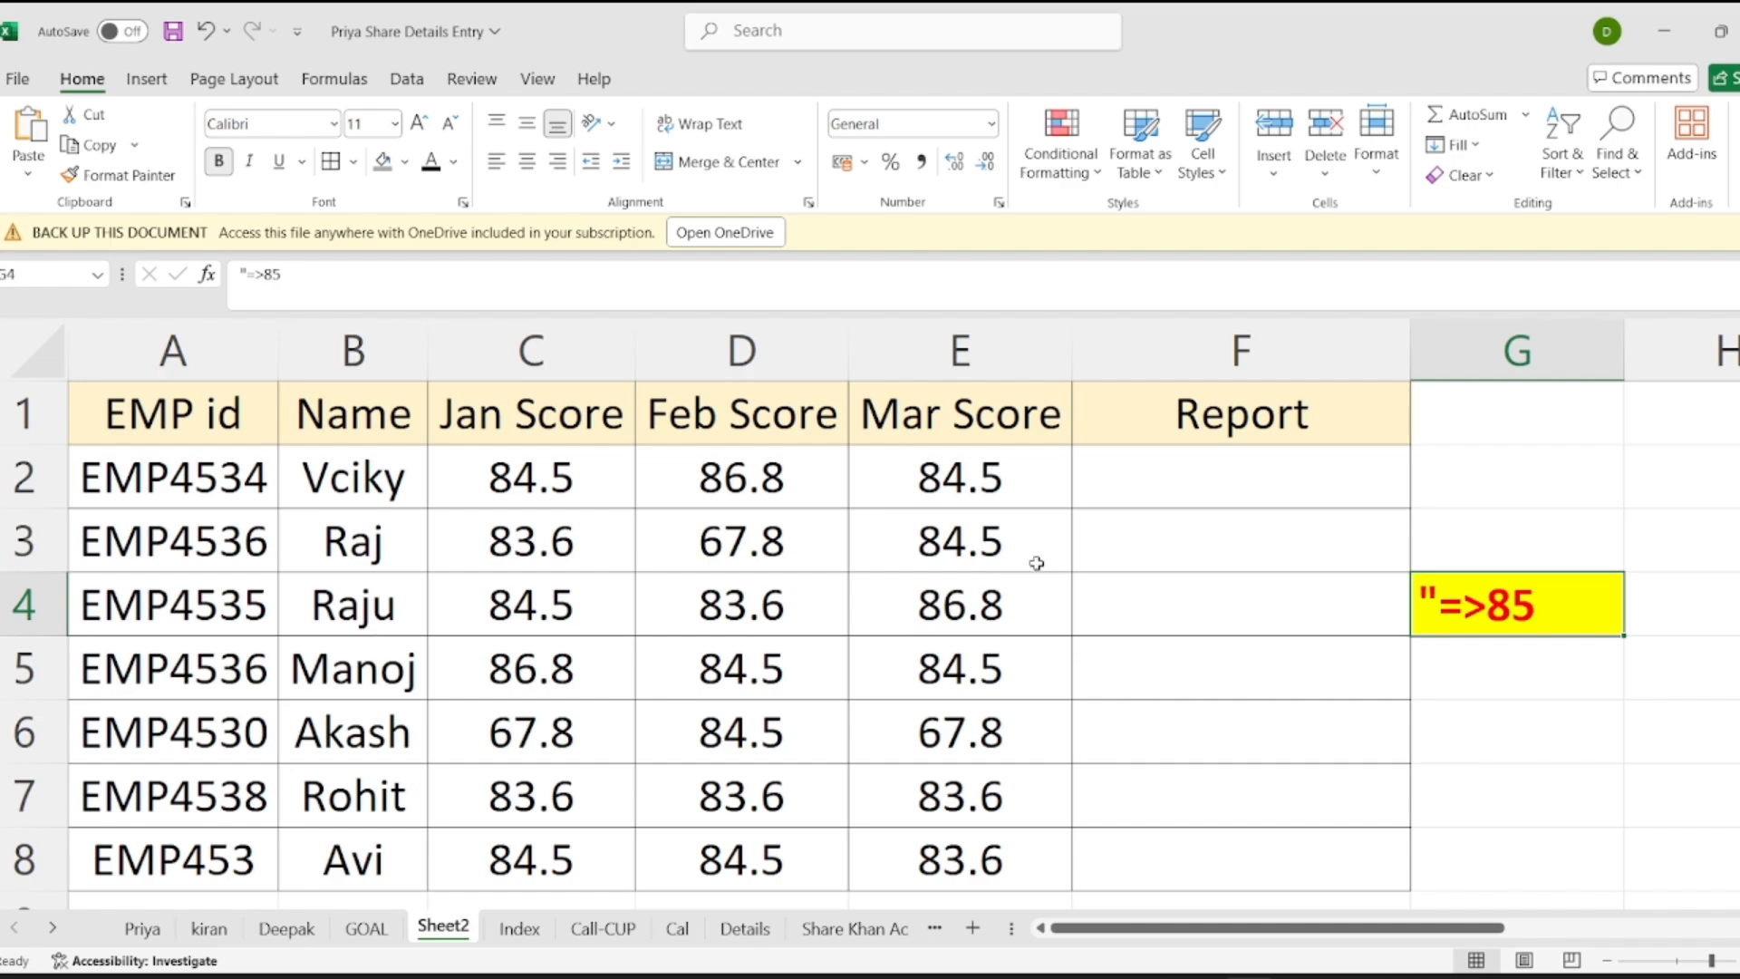
pyautogui.click(1101, 488)
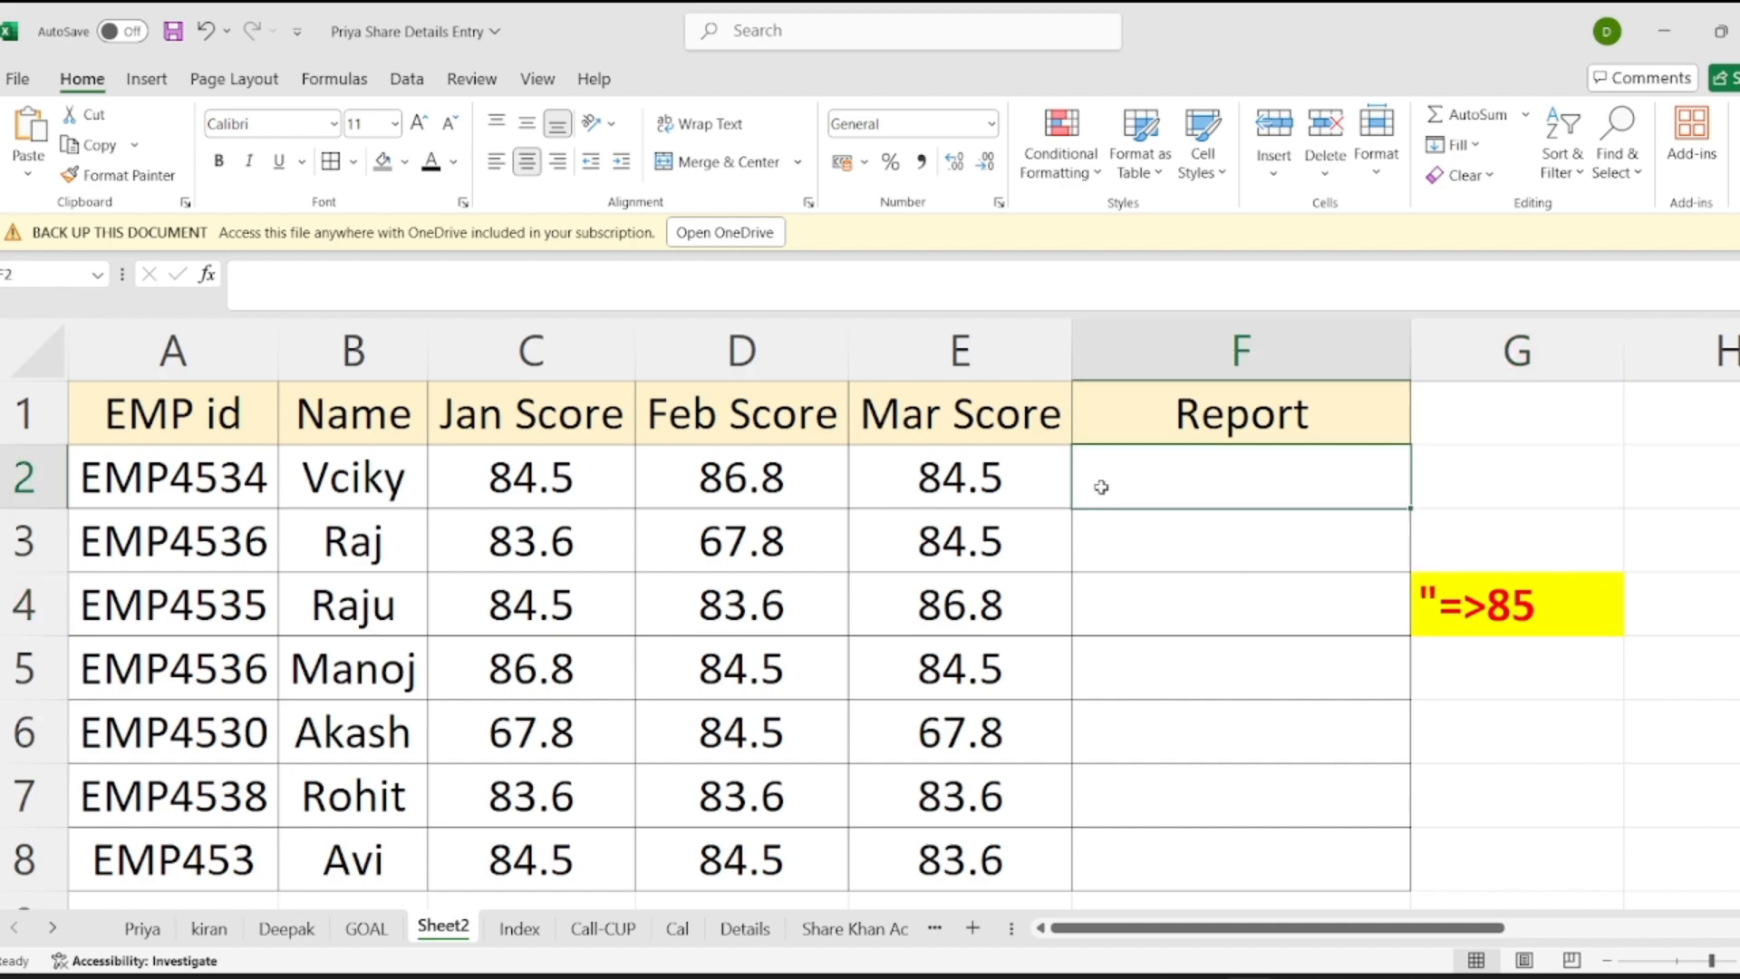
# Review the individual monthly scores in row 2 and across the whole range C2:E8.
pyautogui.click(574, 490)
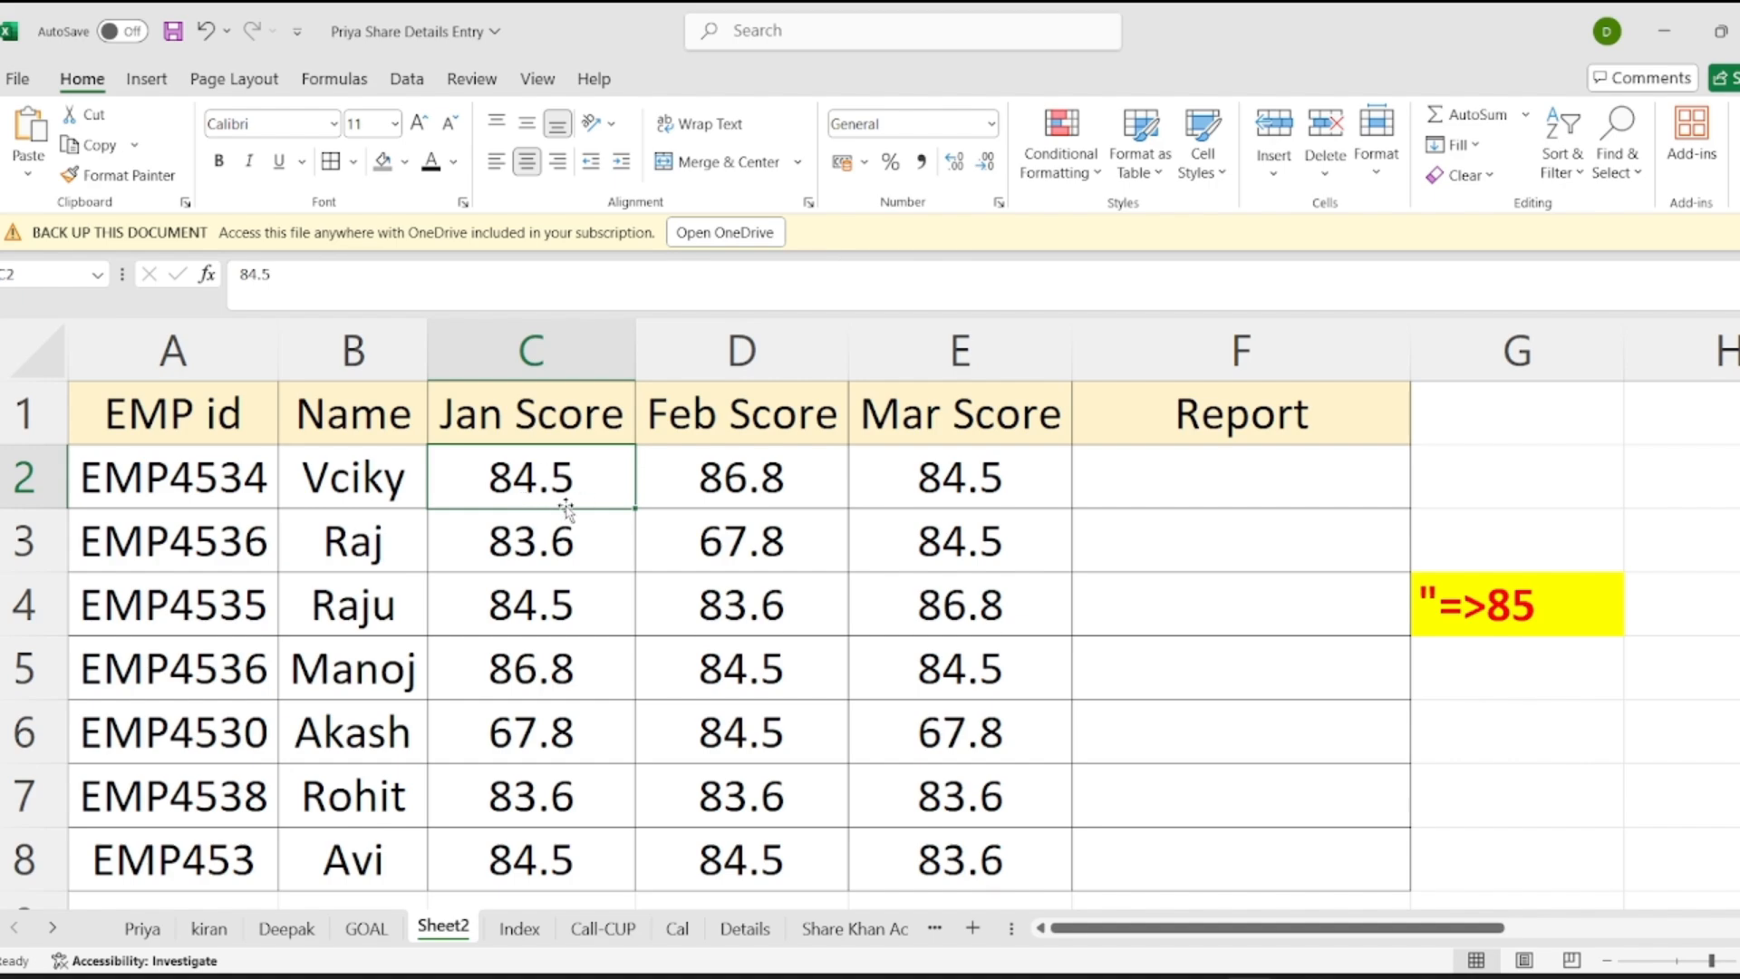
pyautogui.click(731, 502)
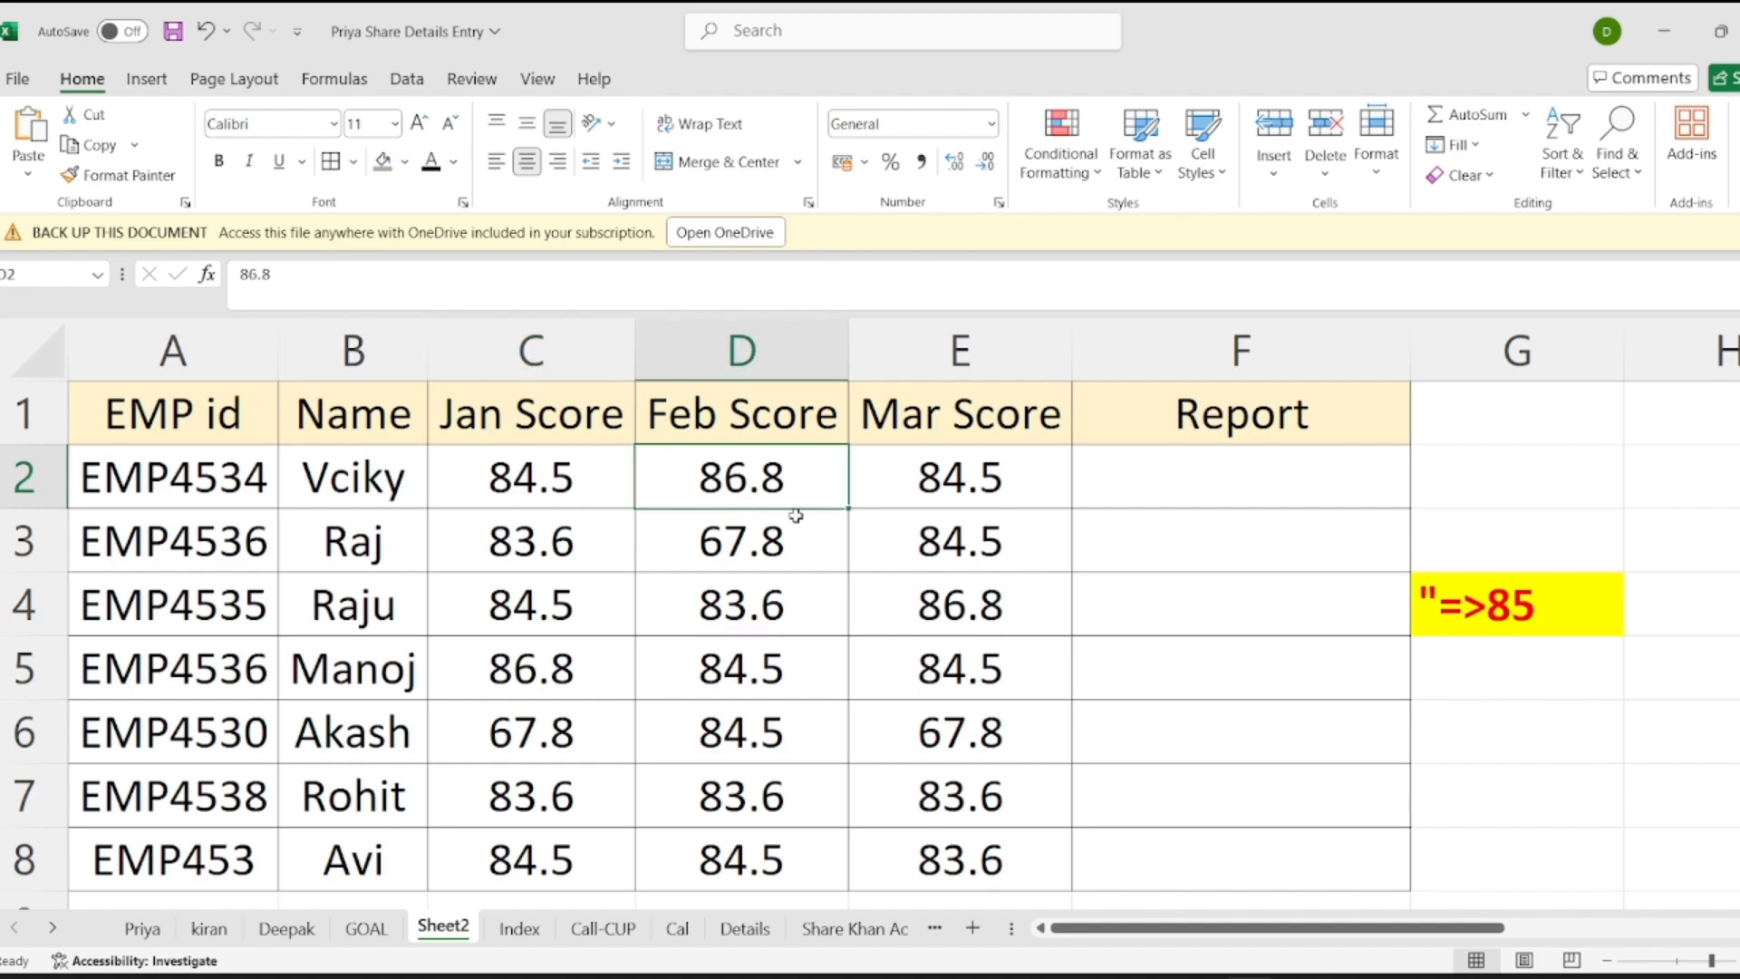
pyautogui.click(918, 502)
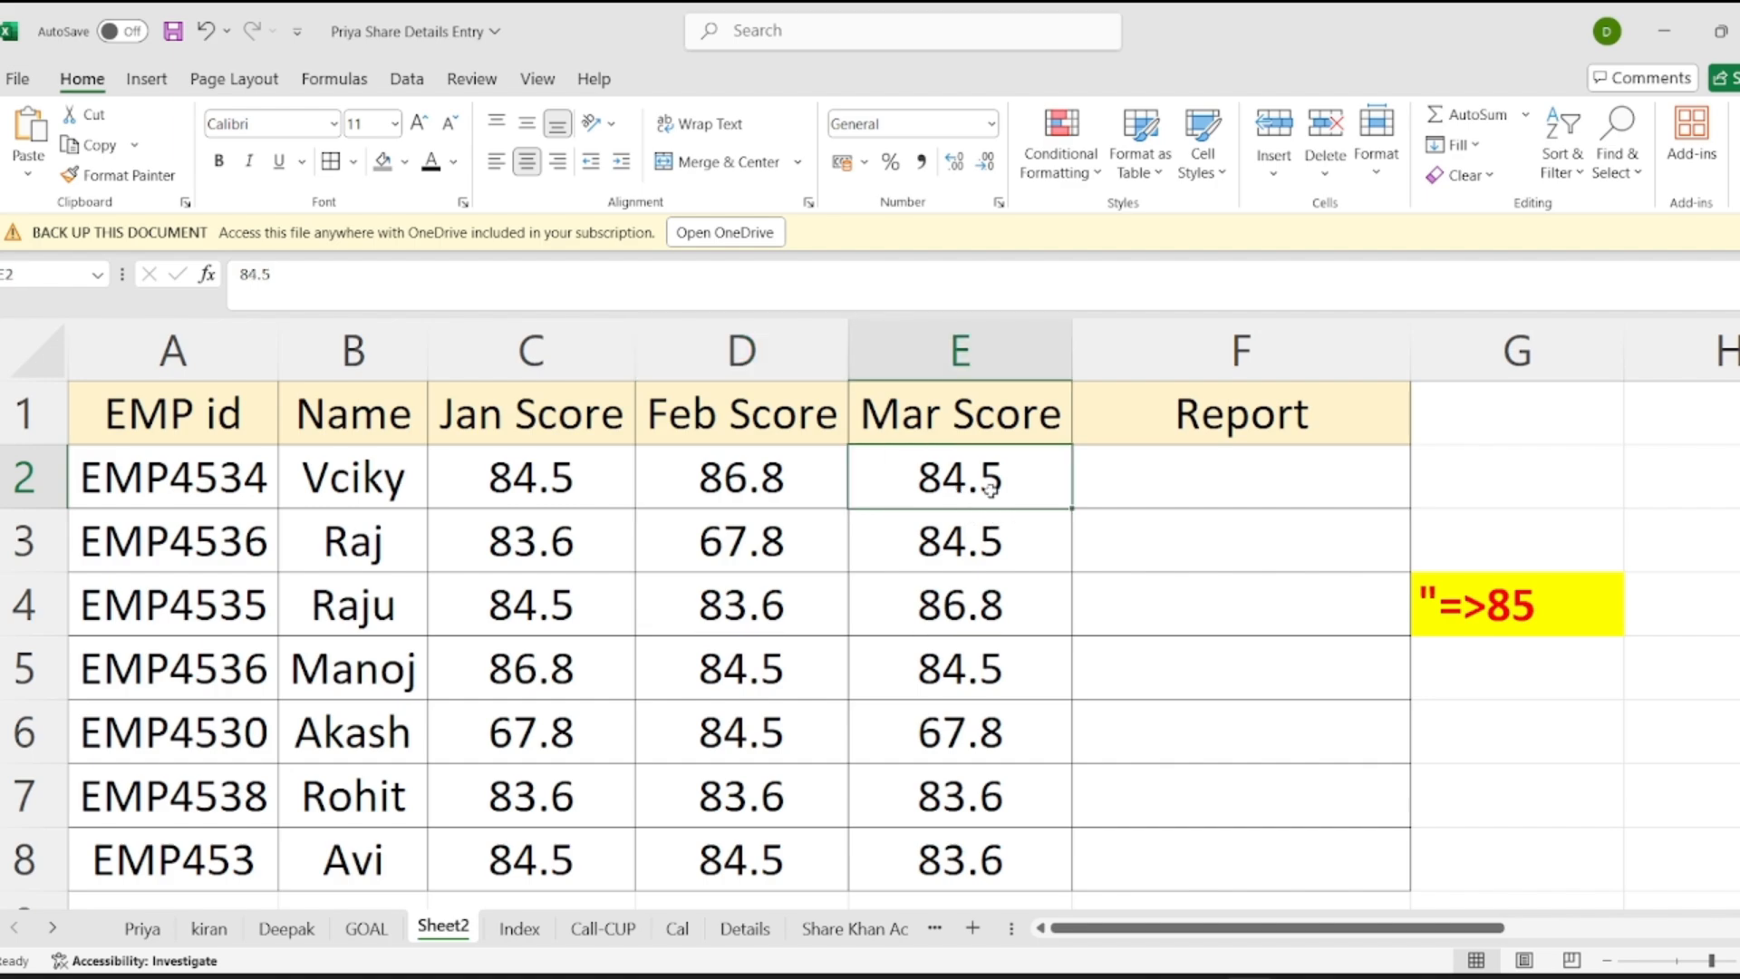
pyautogui.click(573, 545)
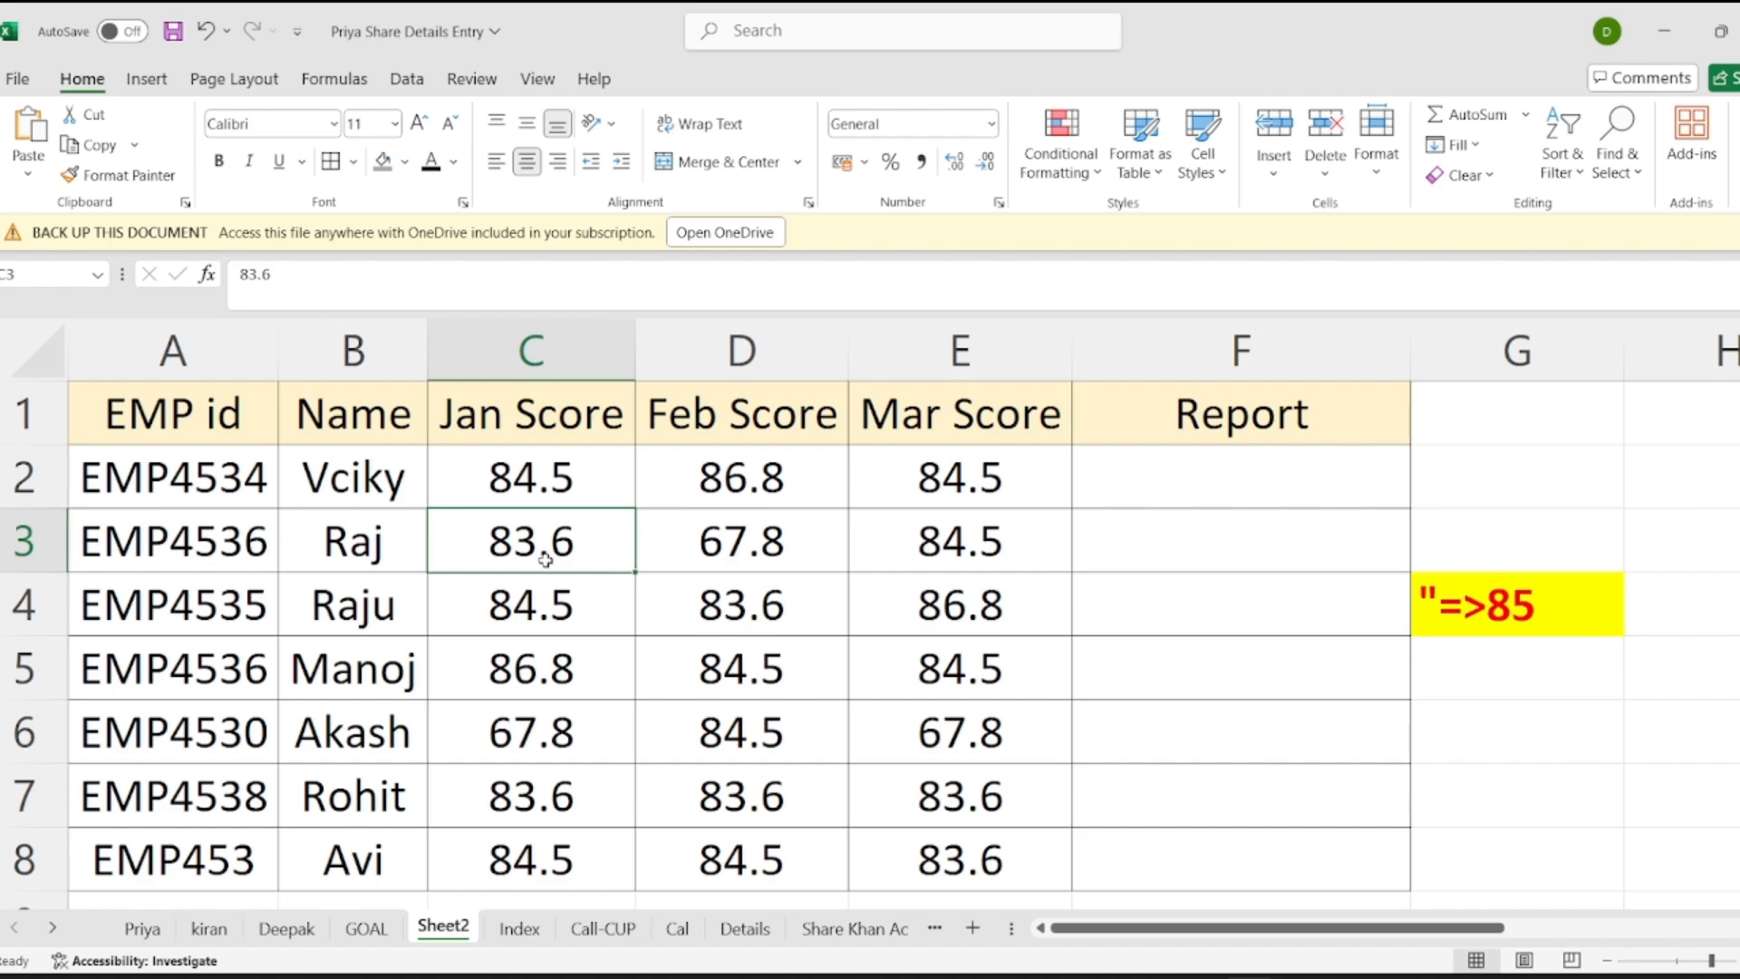
pyautogui.moveTo(555, 476); pyautogui.dragTo(986, 752)
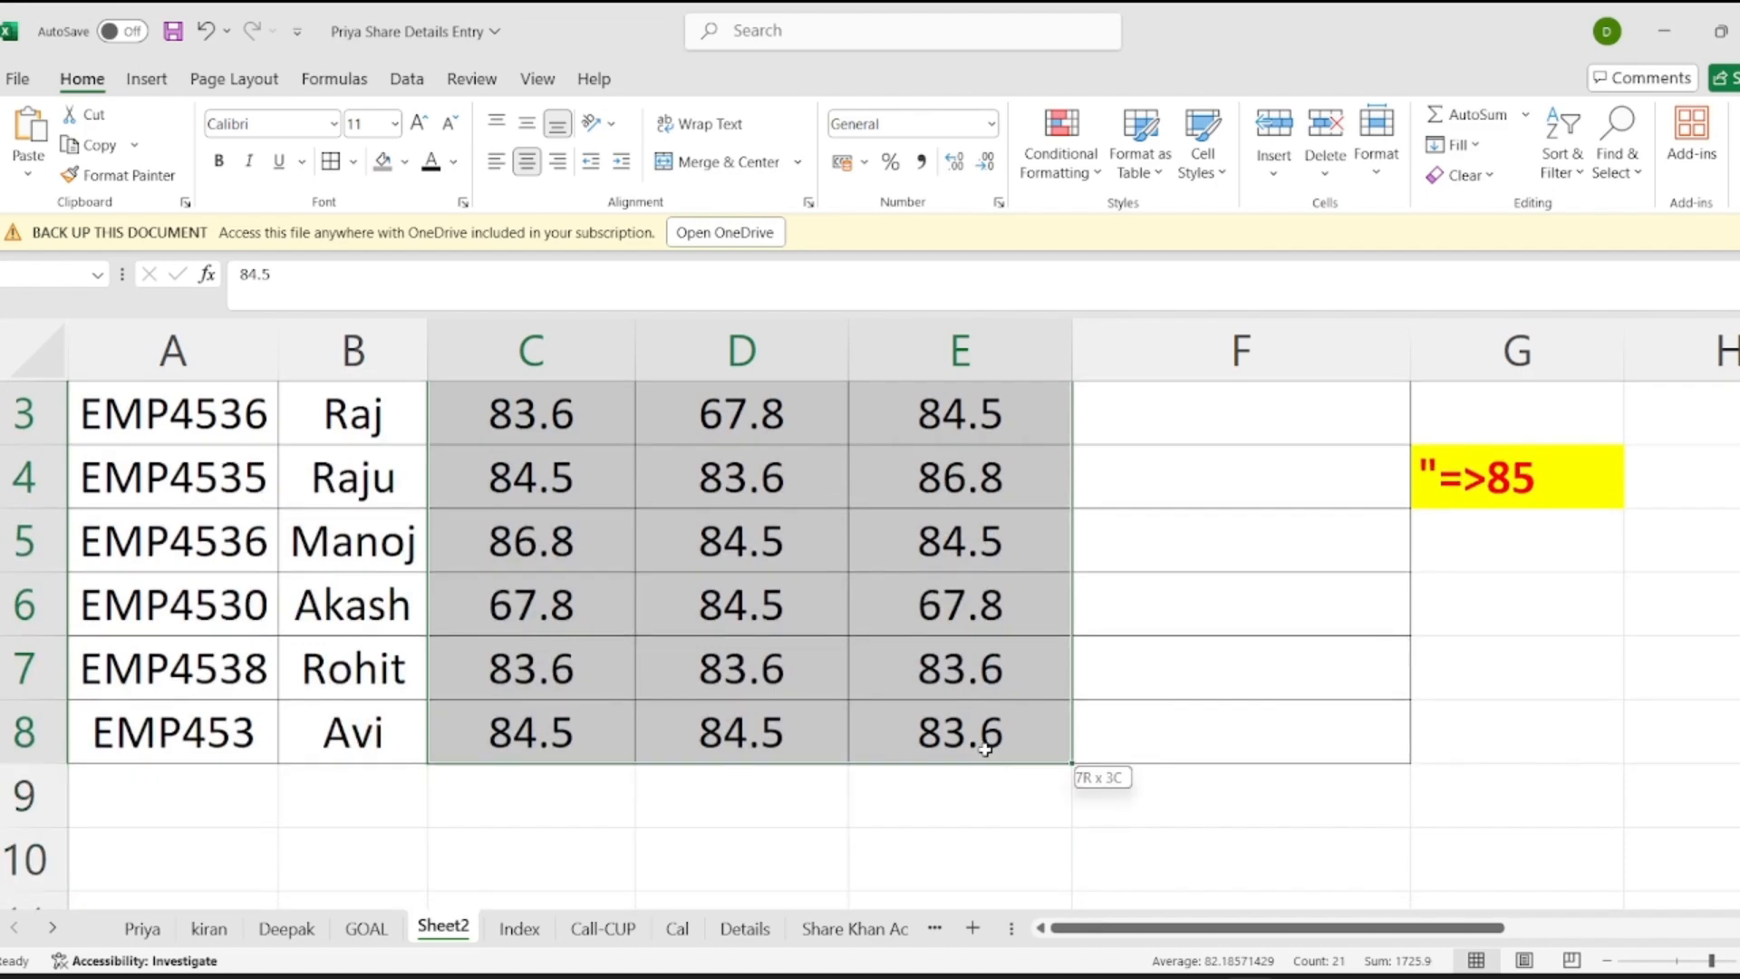
pyautogui.scroll(1, 986, 752)
pyautogui.click(698, 521)
pyautogui.moveTo(583, 481); pyautogui.dragTo(917, 845)
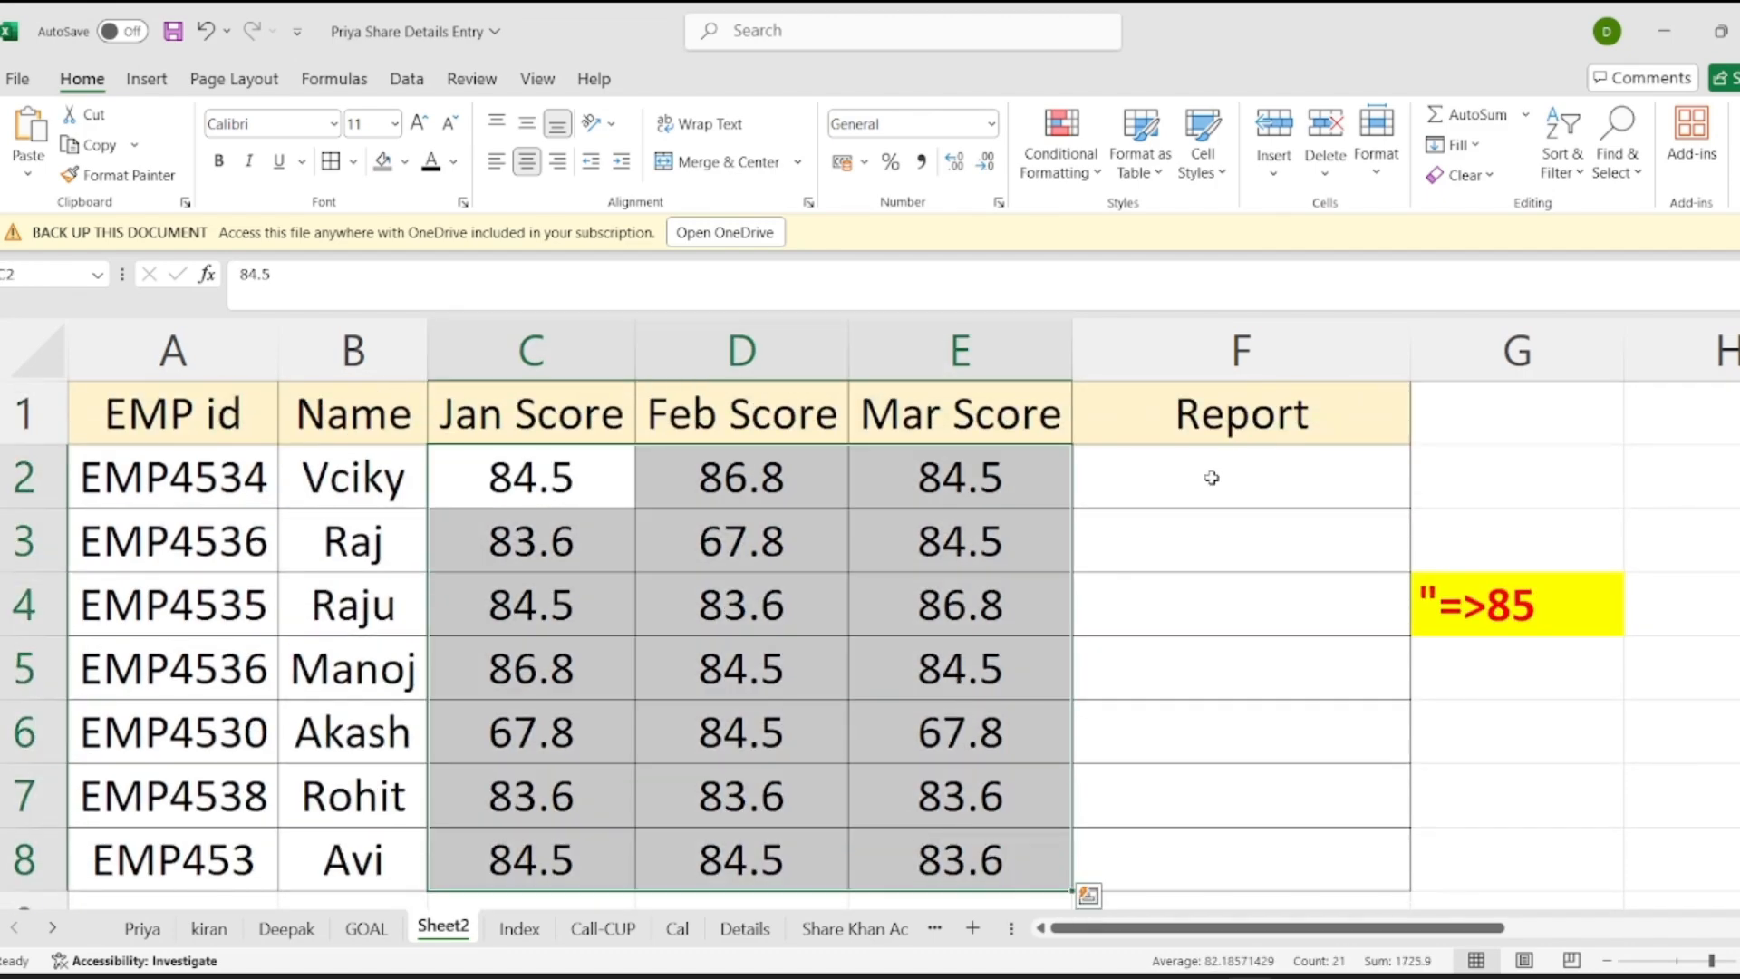
# Start an IF formula with a nested AND test in the first Report cell, F2.
pyautogui.click(1211, 479)
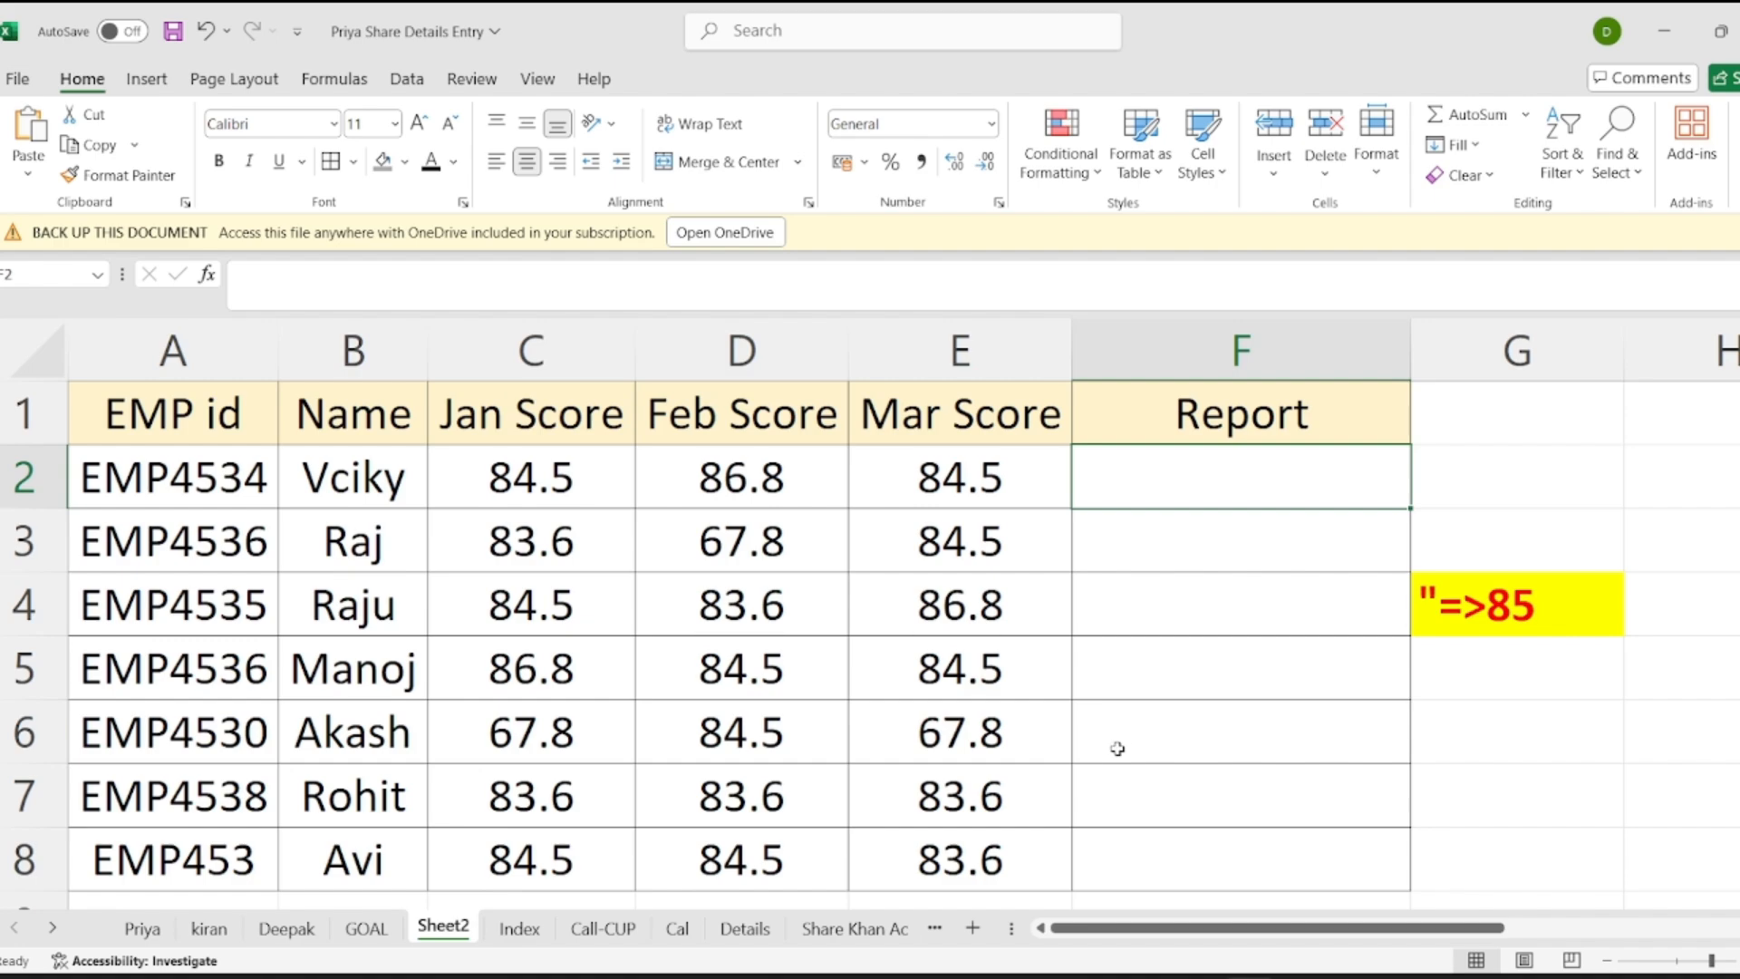
pyautogui.write('=if')
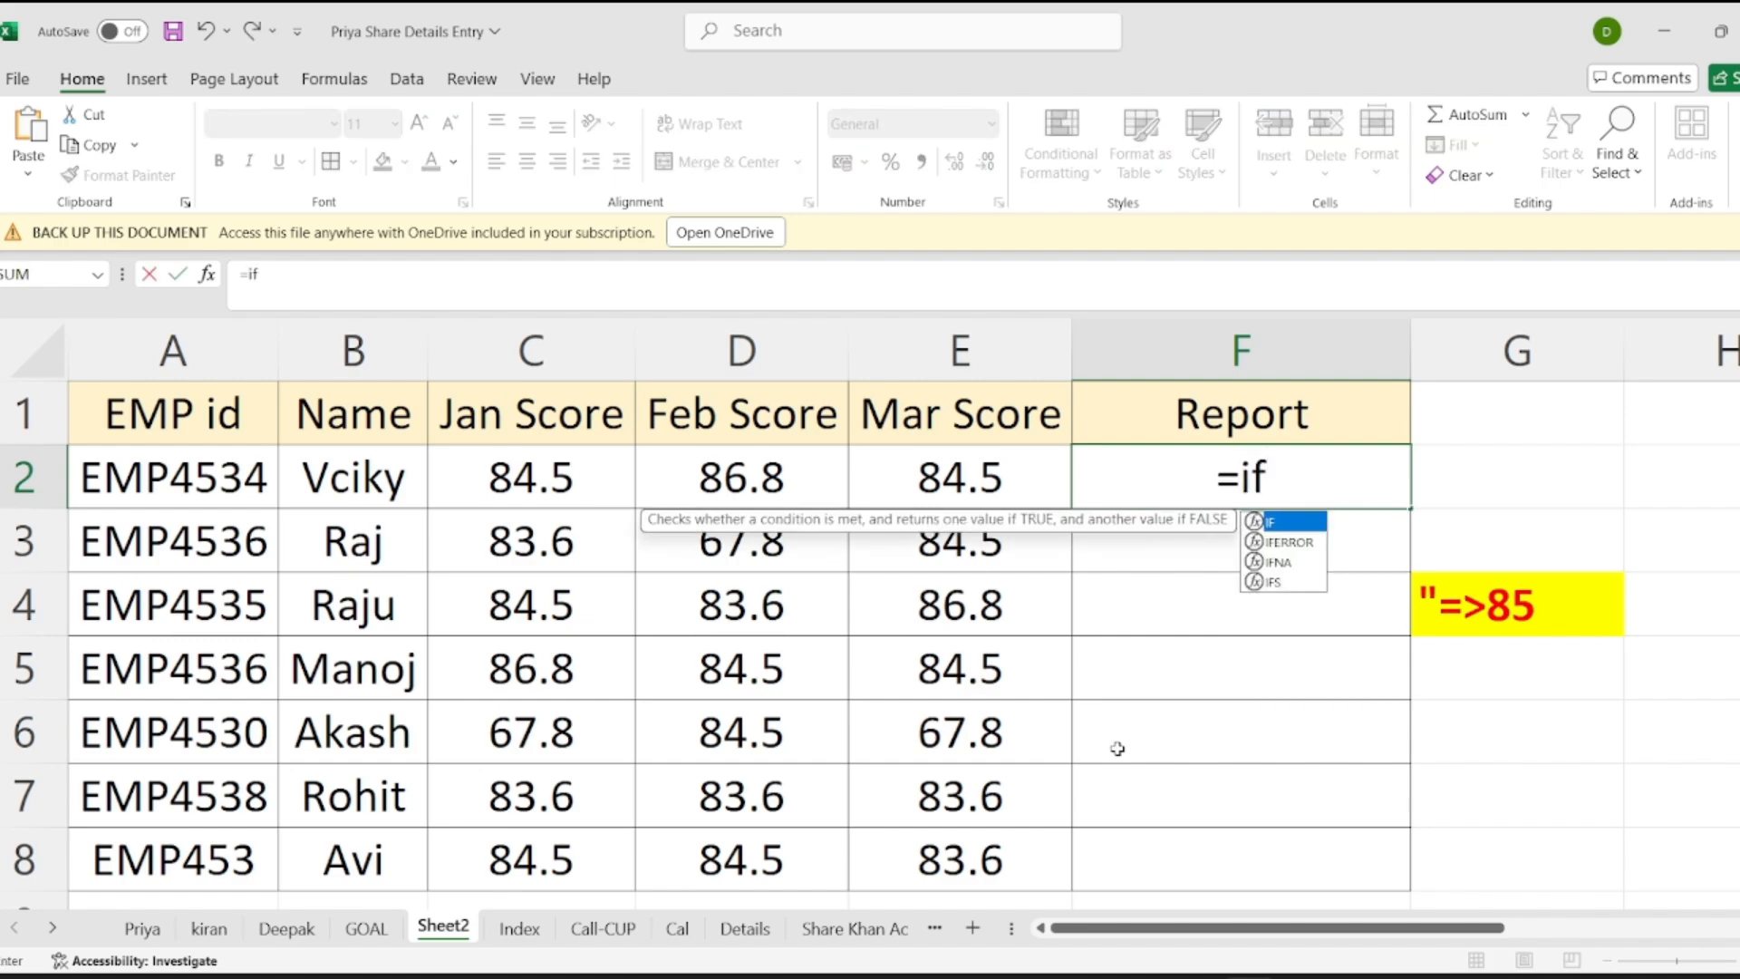
pyautogui.press('Tab')
pyautogui.write('an')
pyautogui.press('Tab')
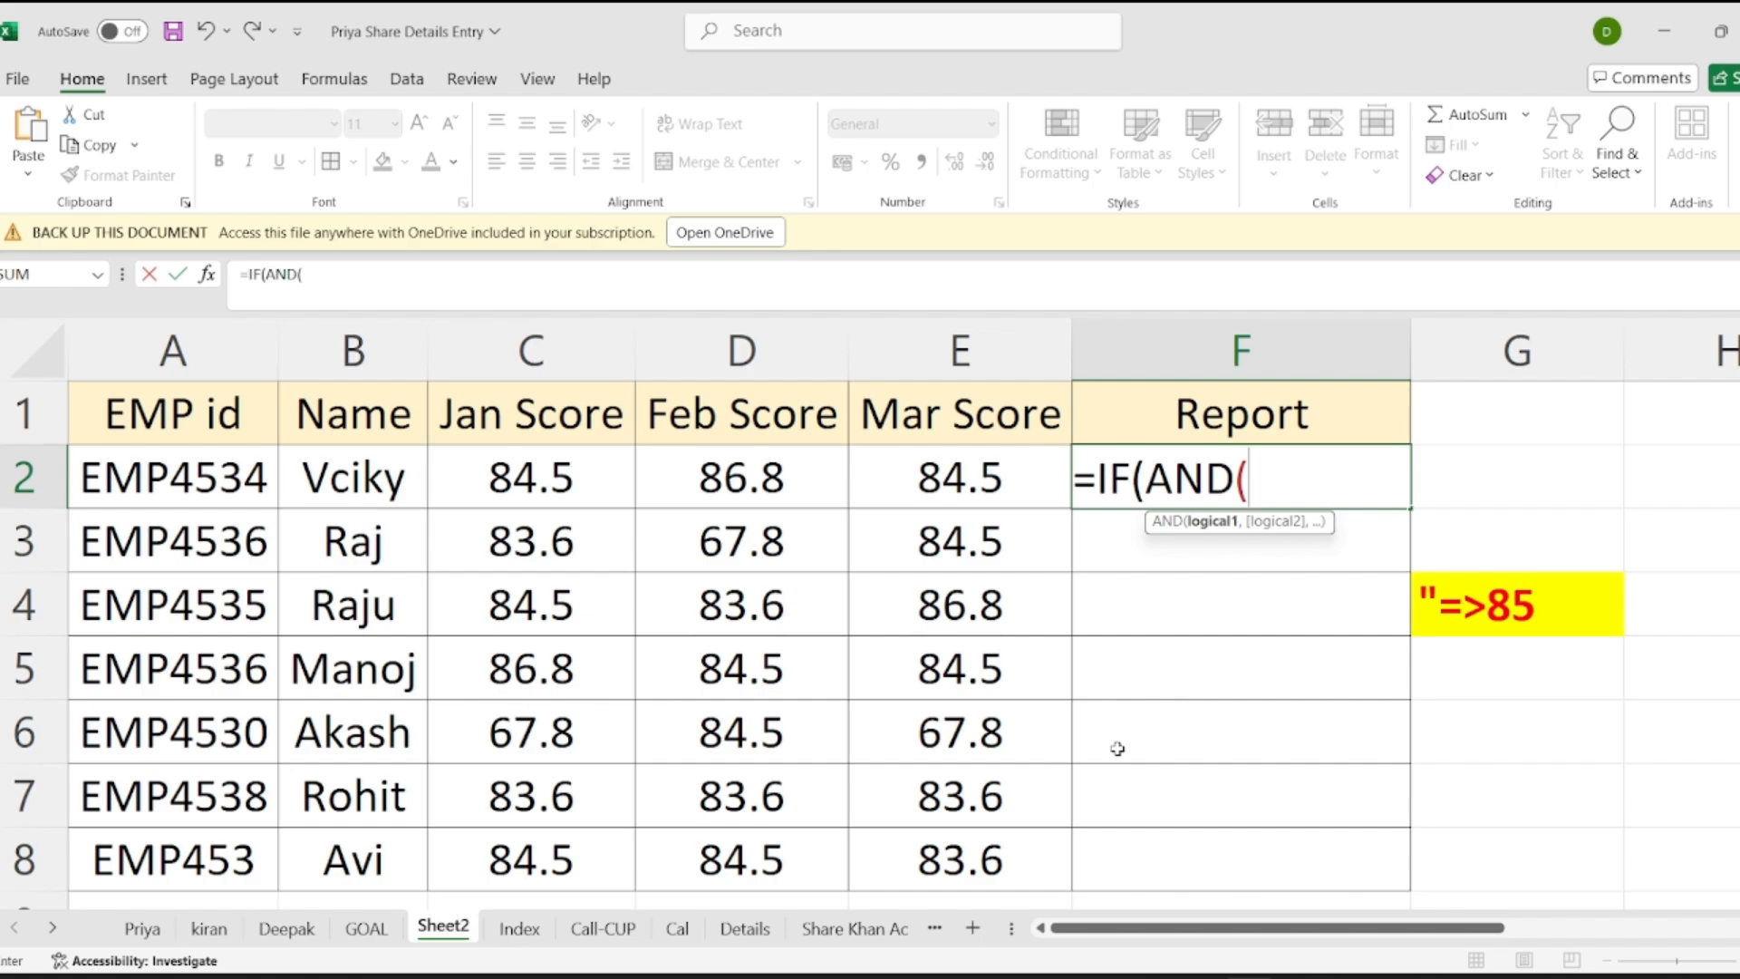
# Enter ROUND(C2,0)=>85 as the first AND condition, for the January score.
pyautogui.write('ro')
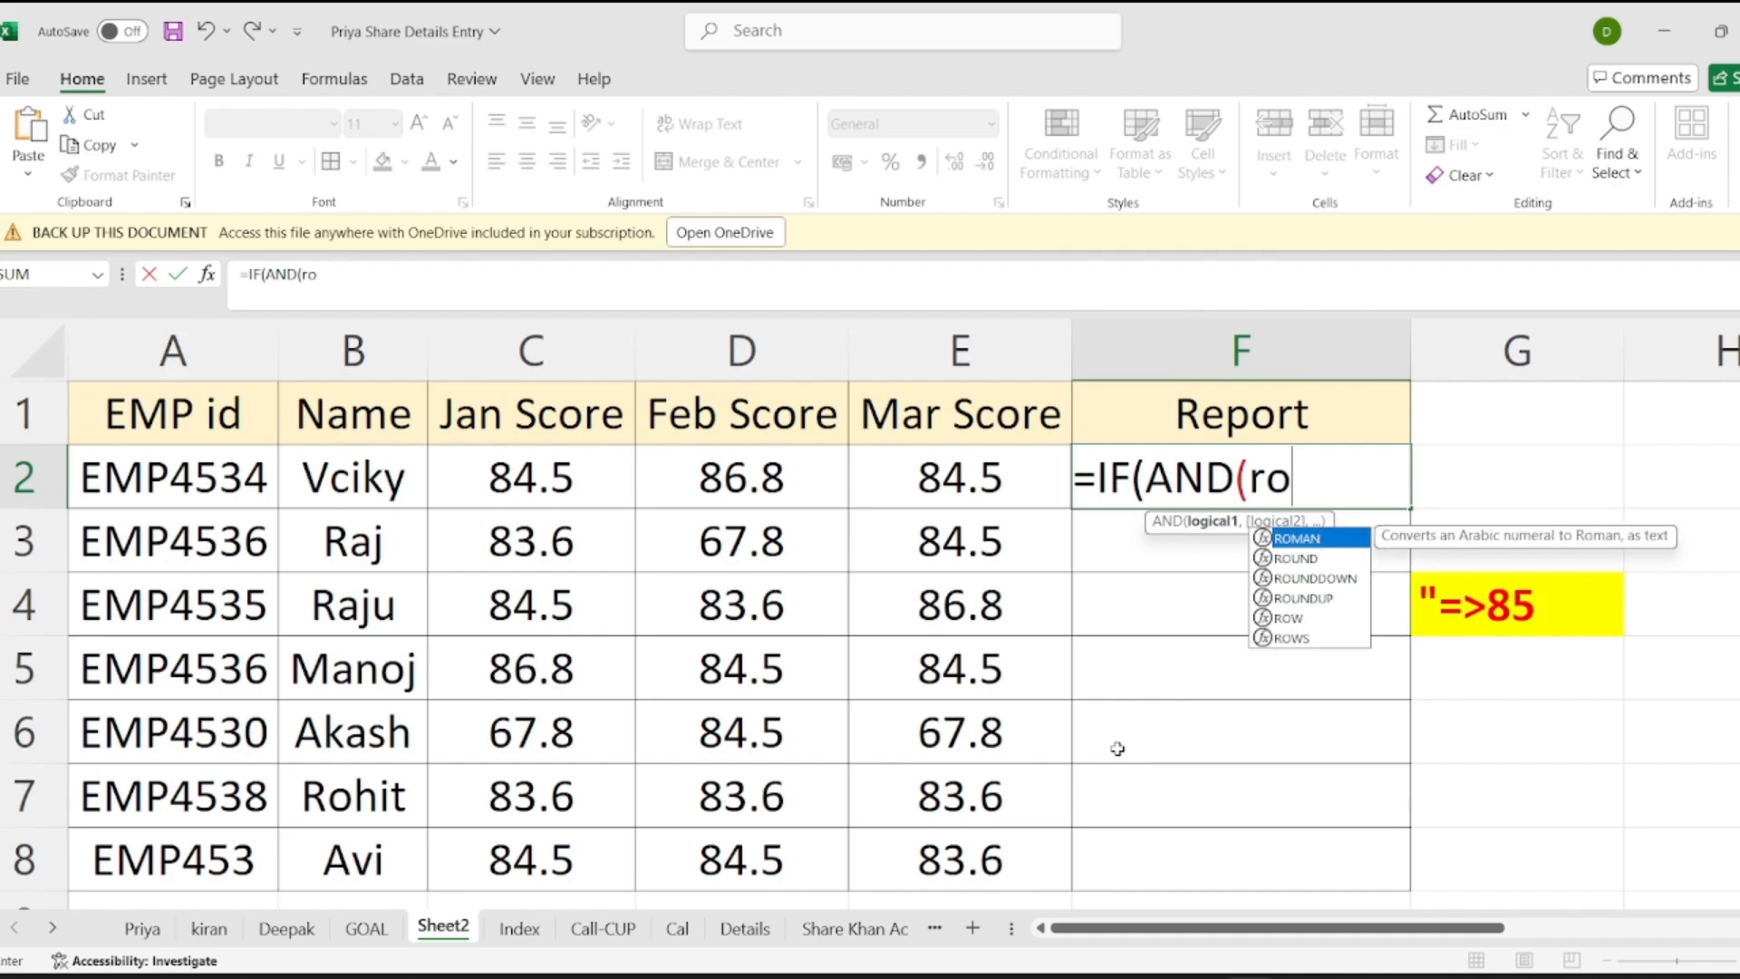
pyautogui.write('und')
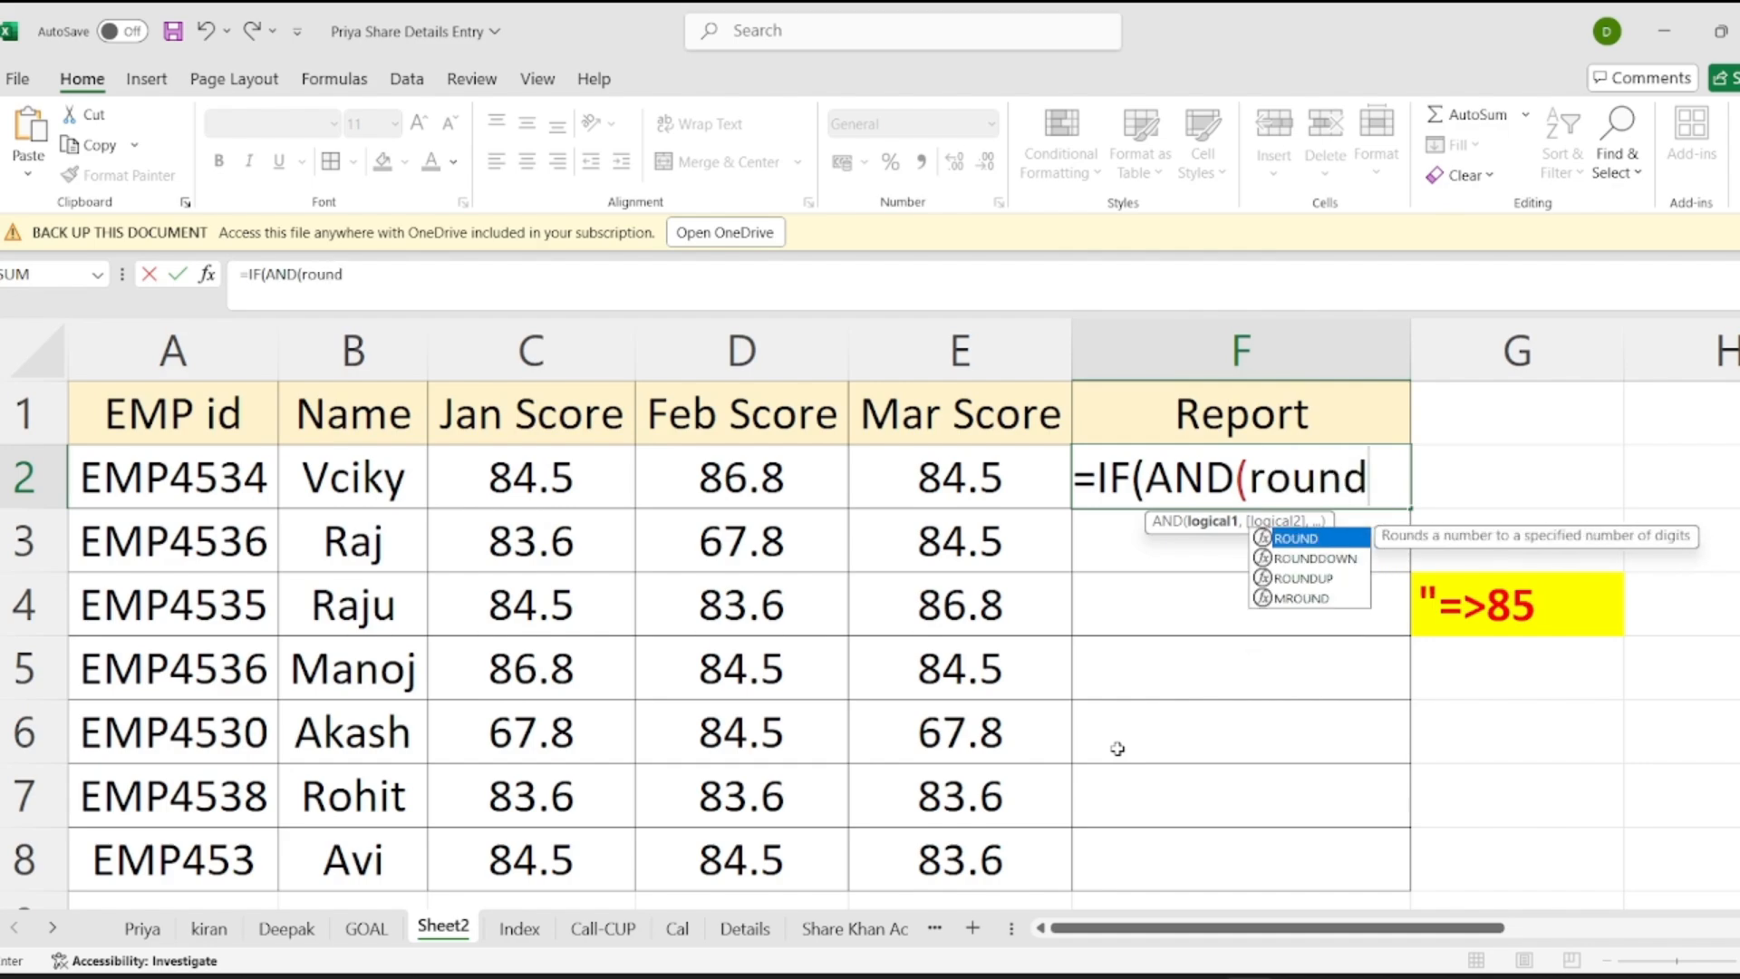
pyautogui.press('Tab')
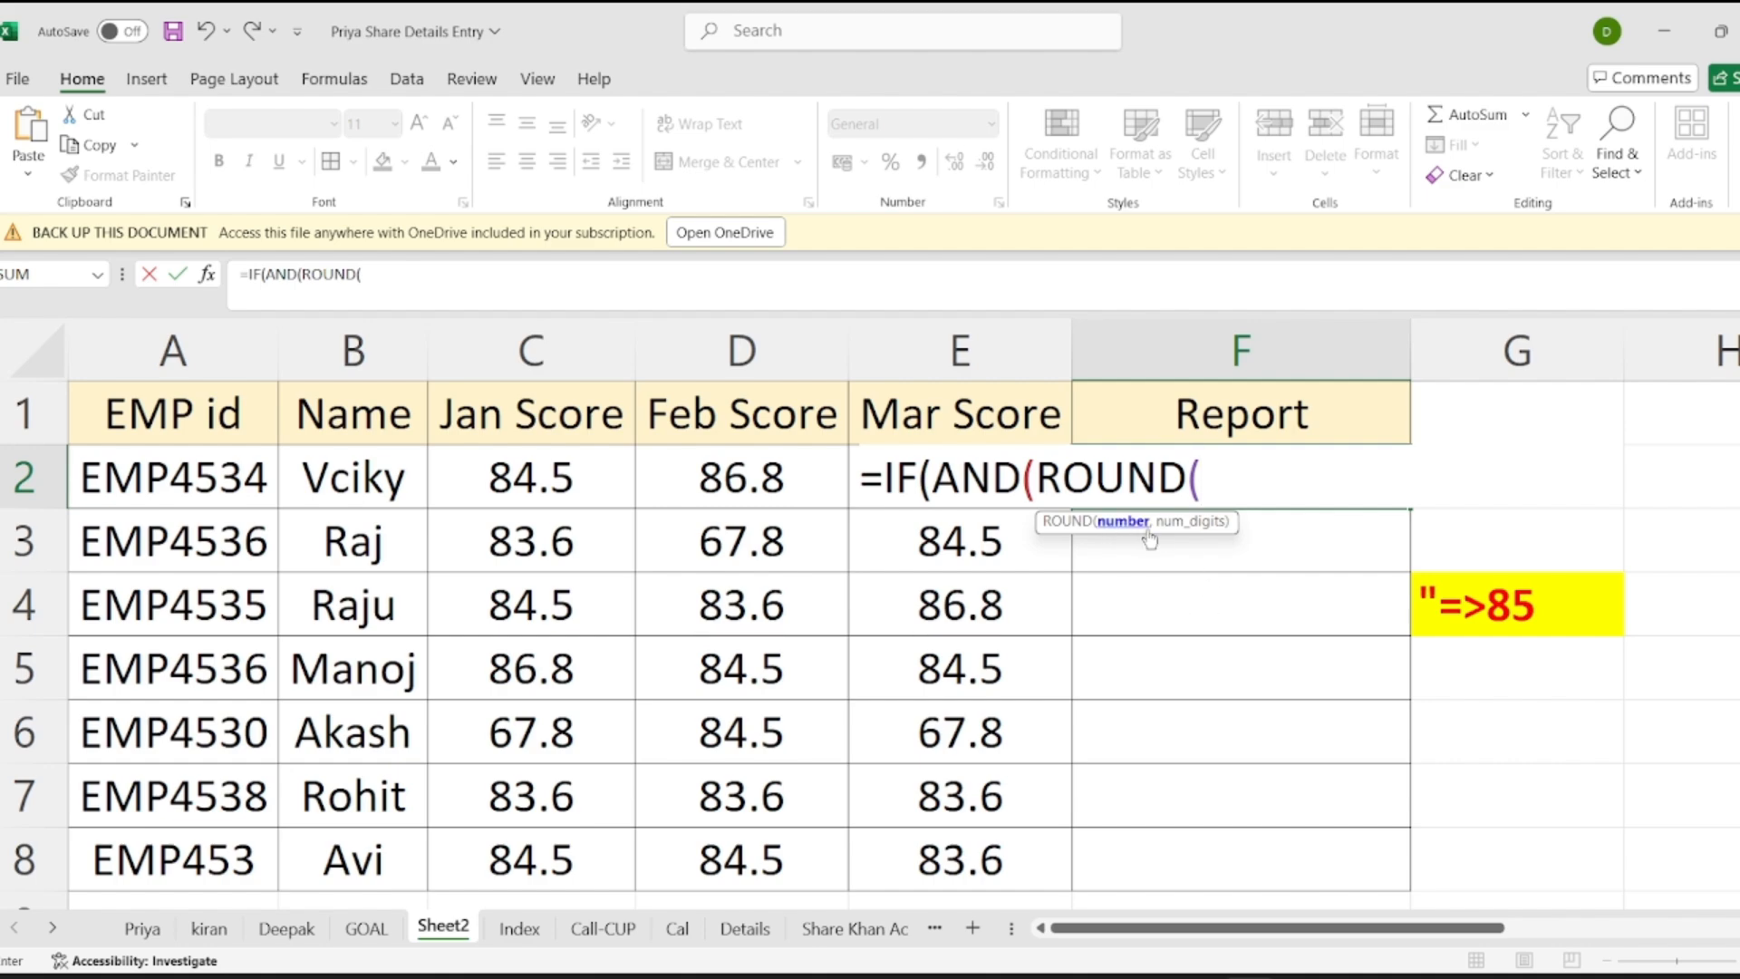
pyautogui.click(547, 469)
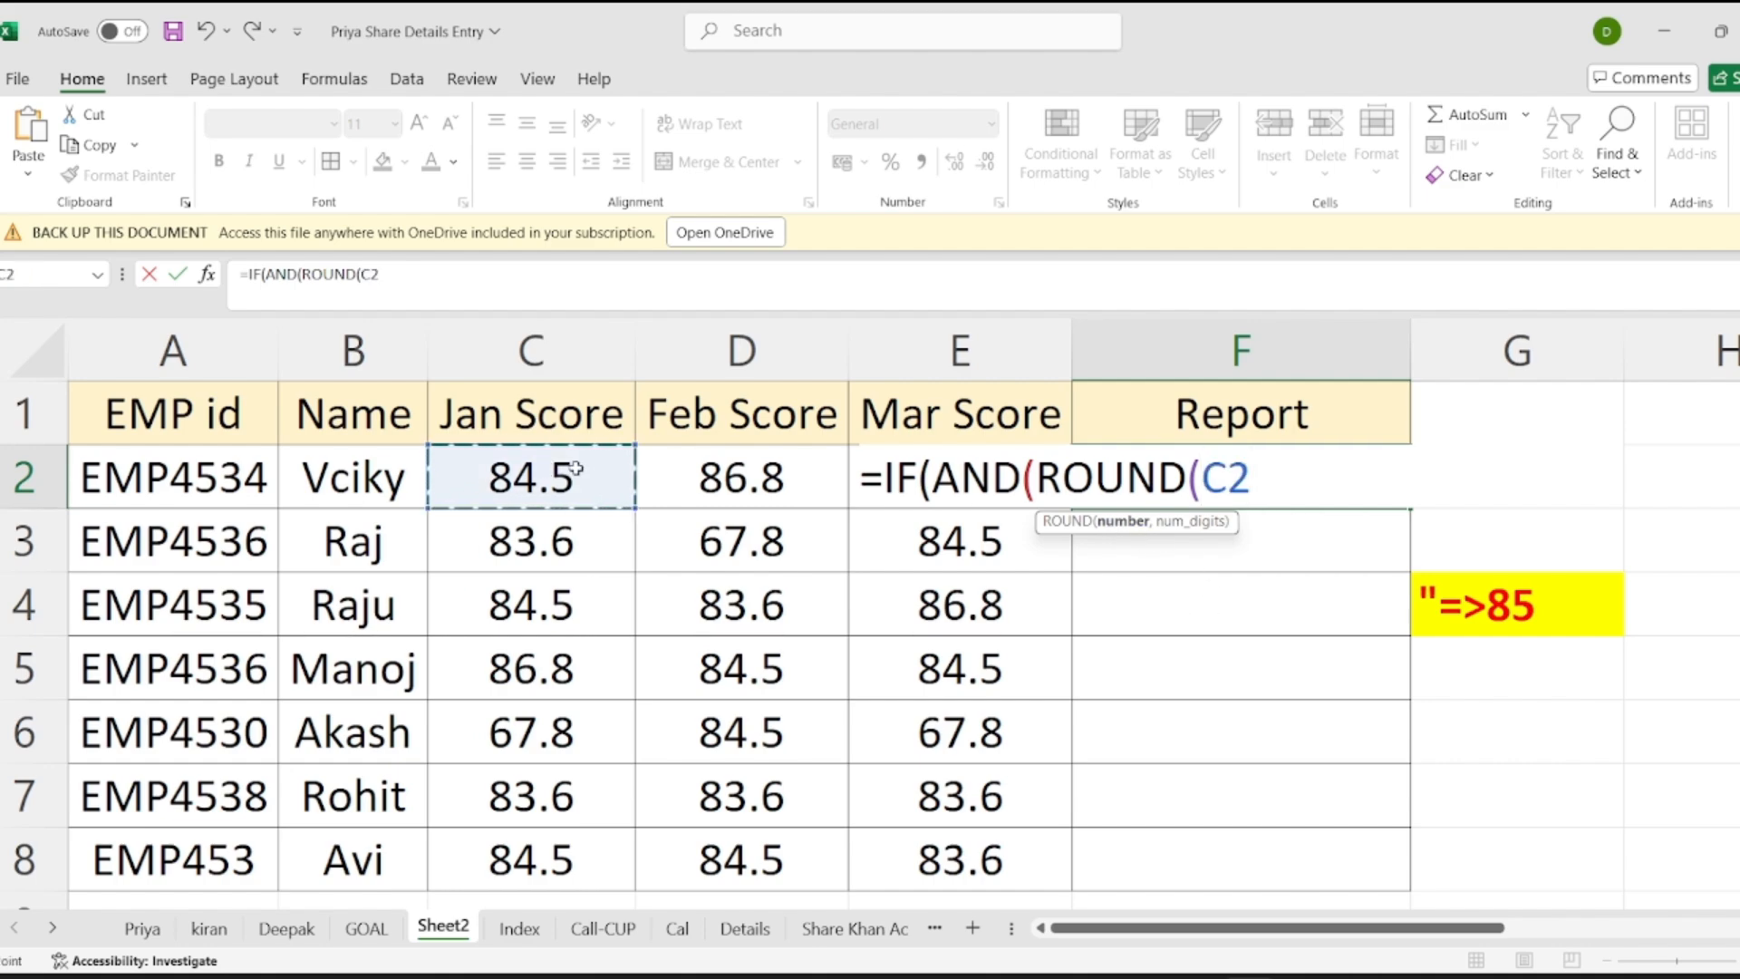
pyautogui.write(',0')
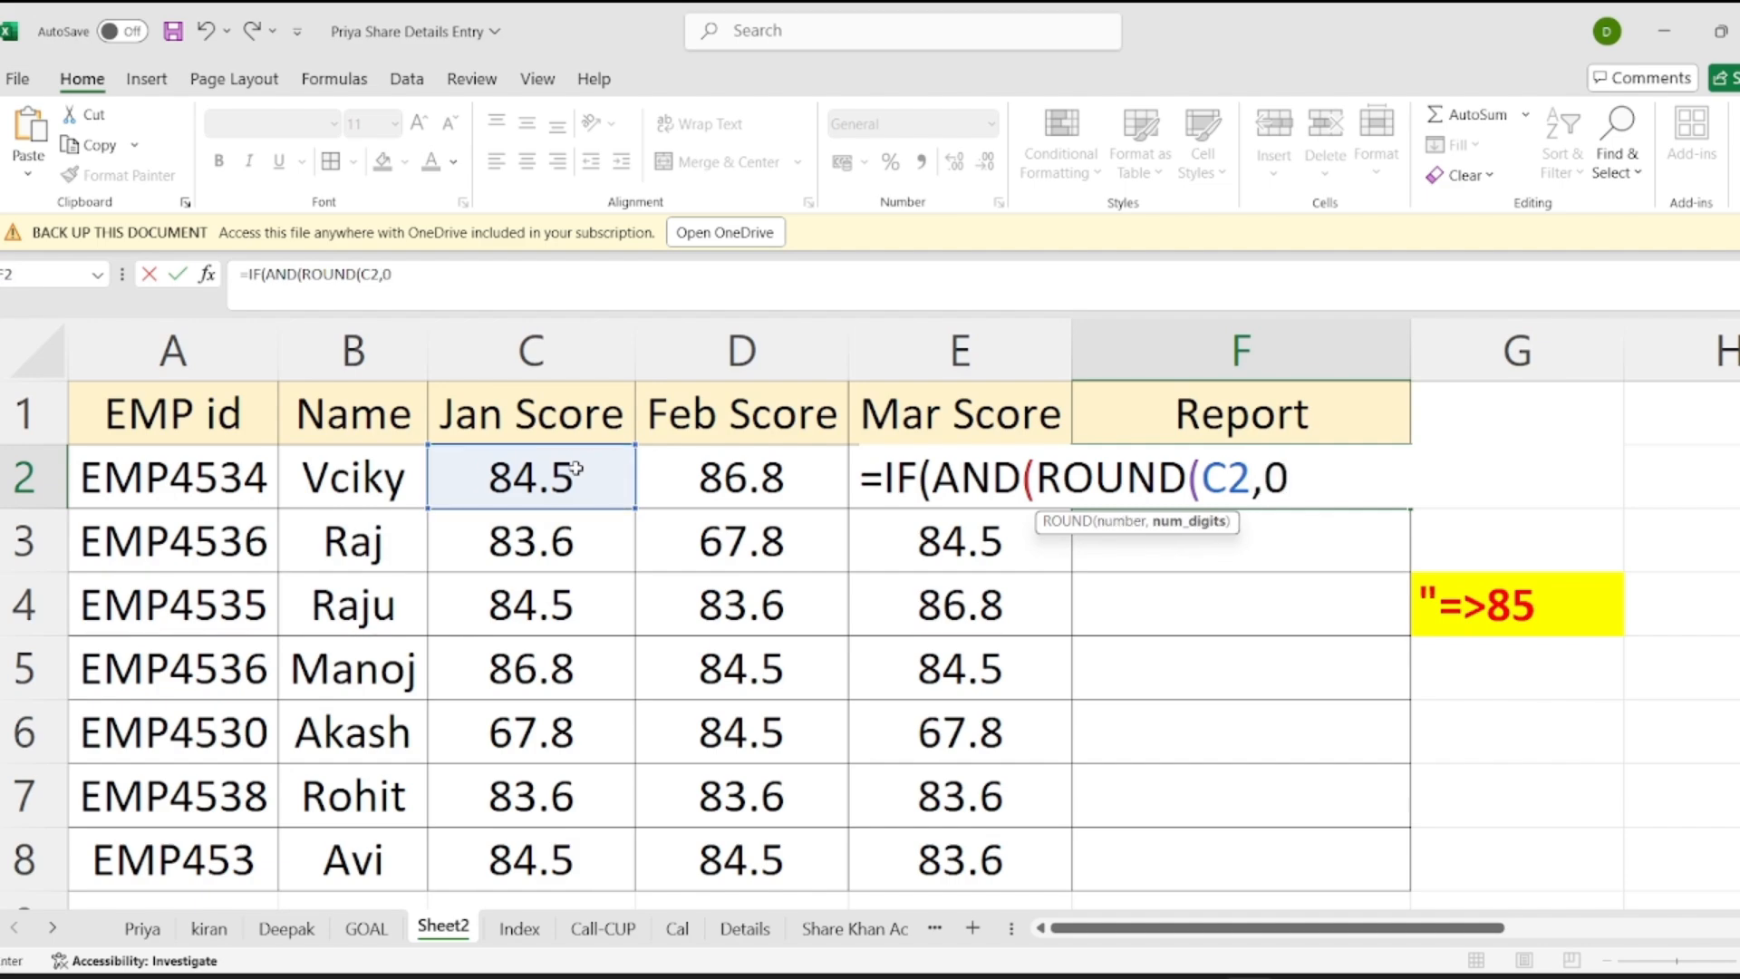
pyautogui.write(')')
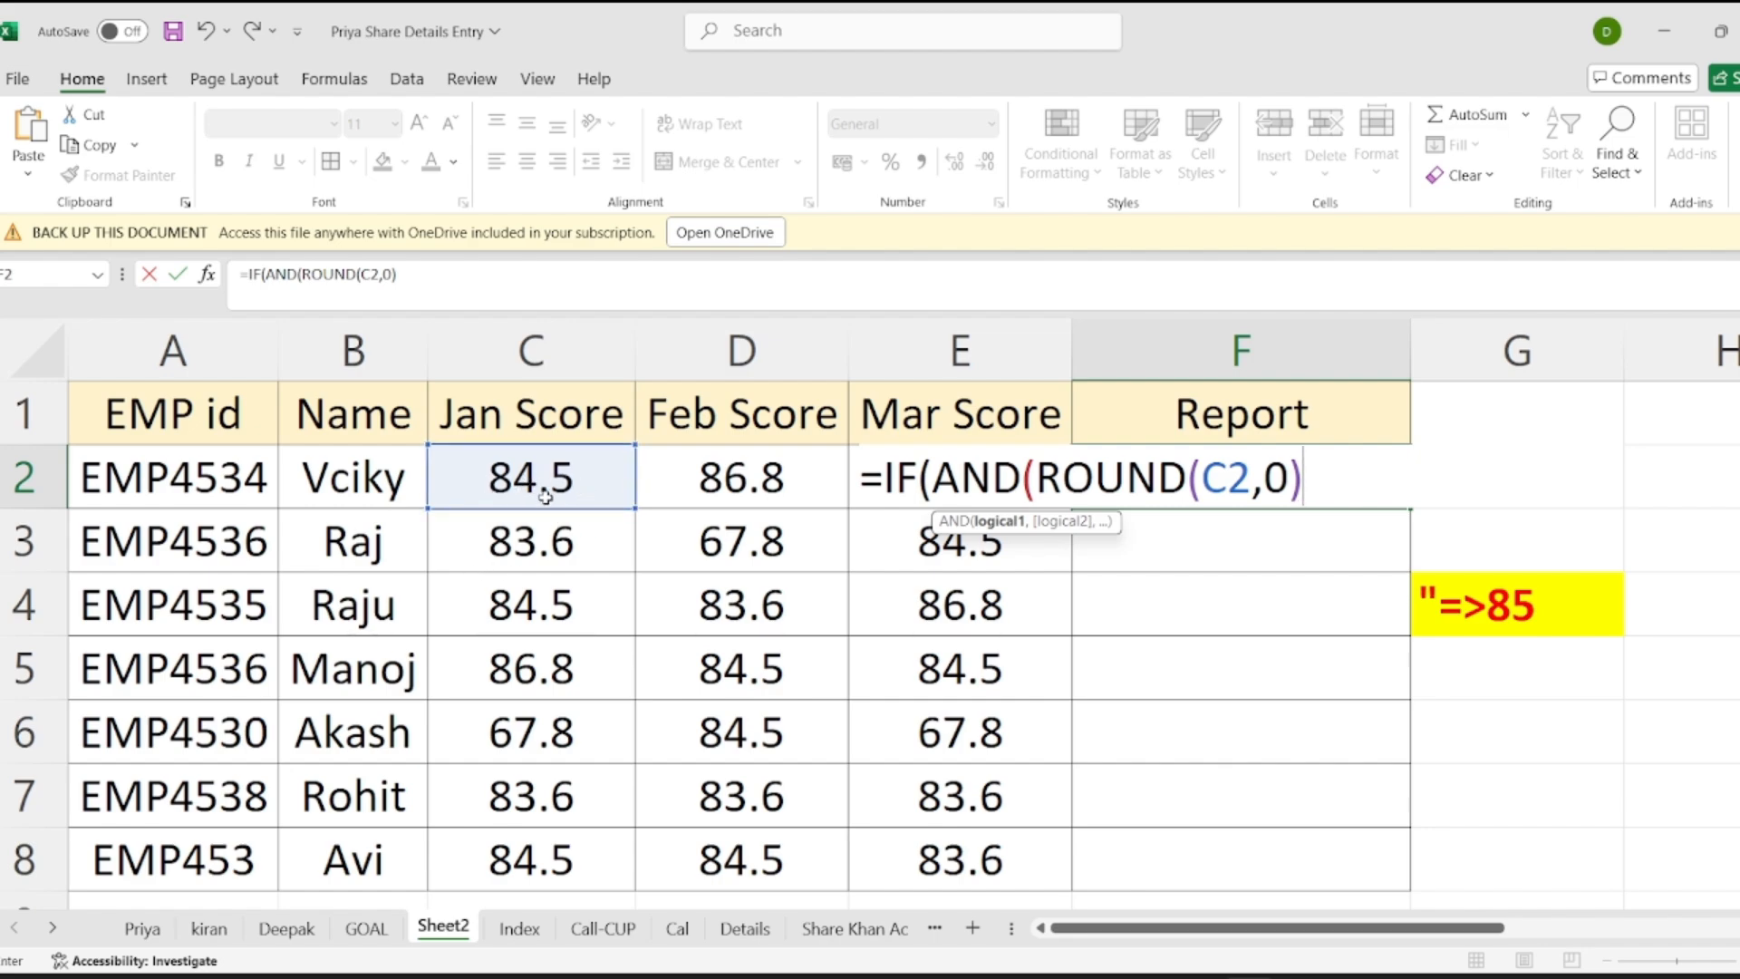
pyautogui.write('=>85')
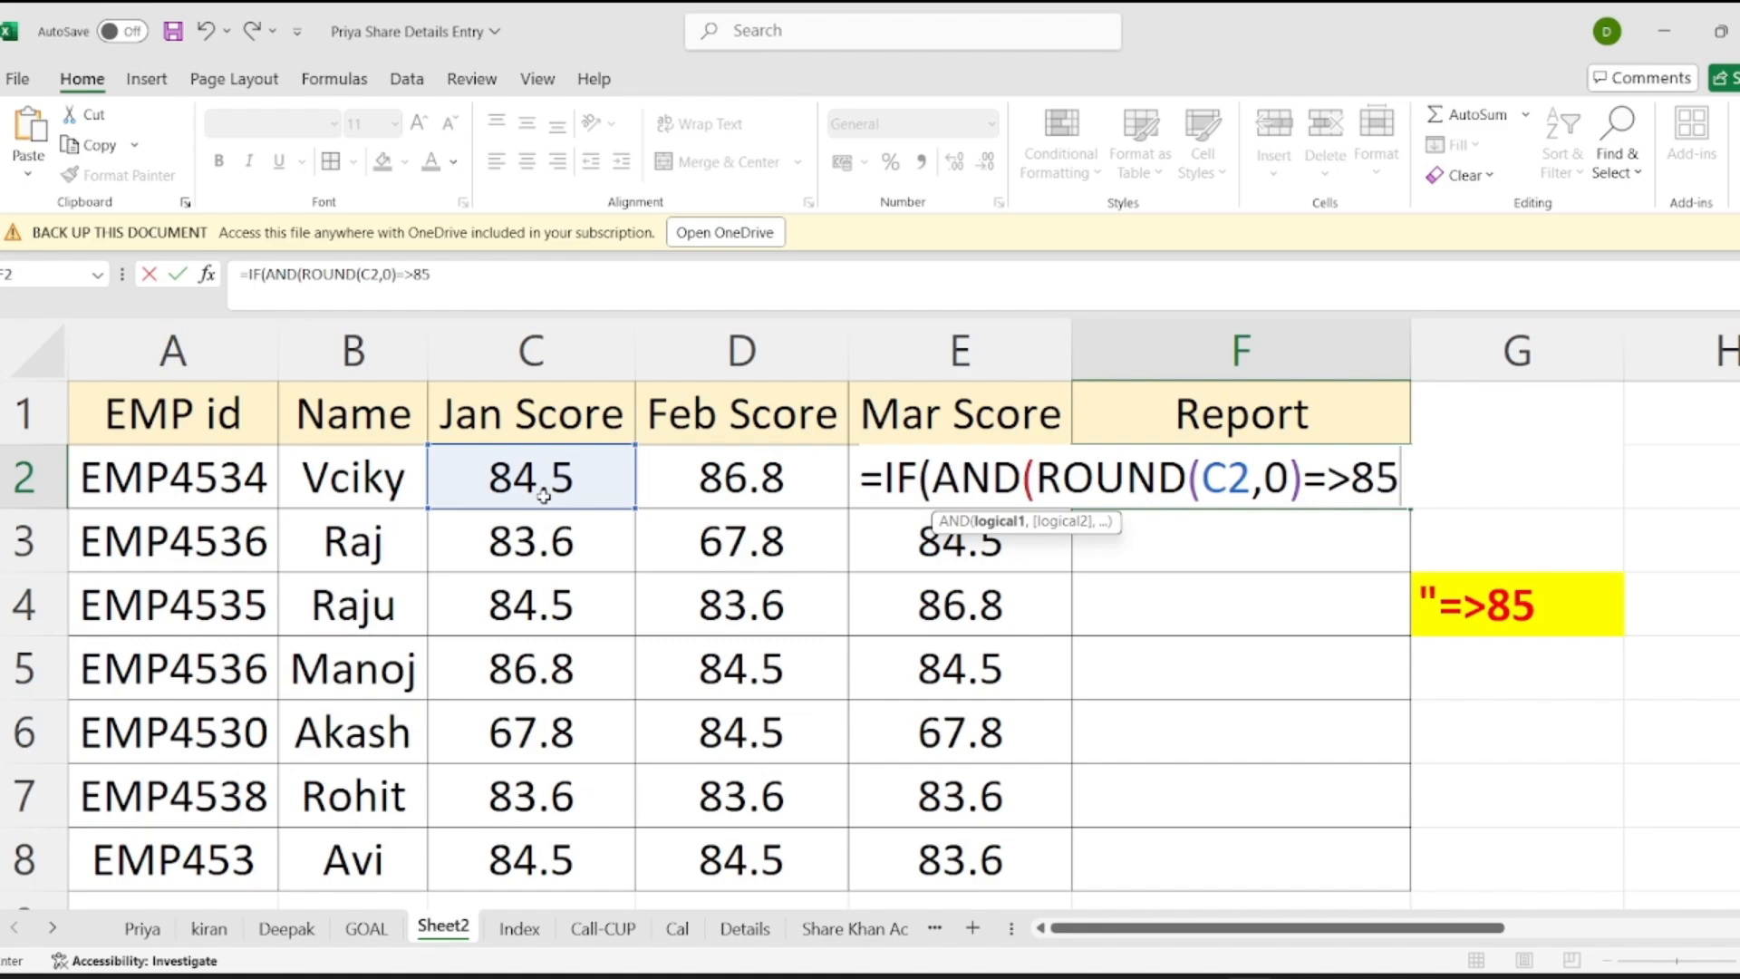
pyautogui.write(',')
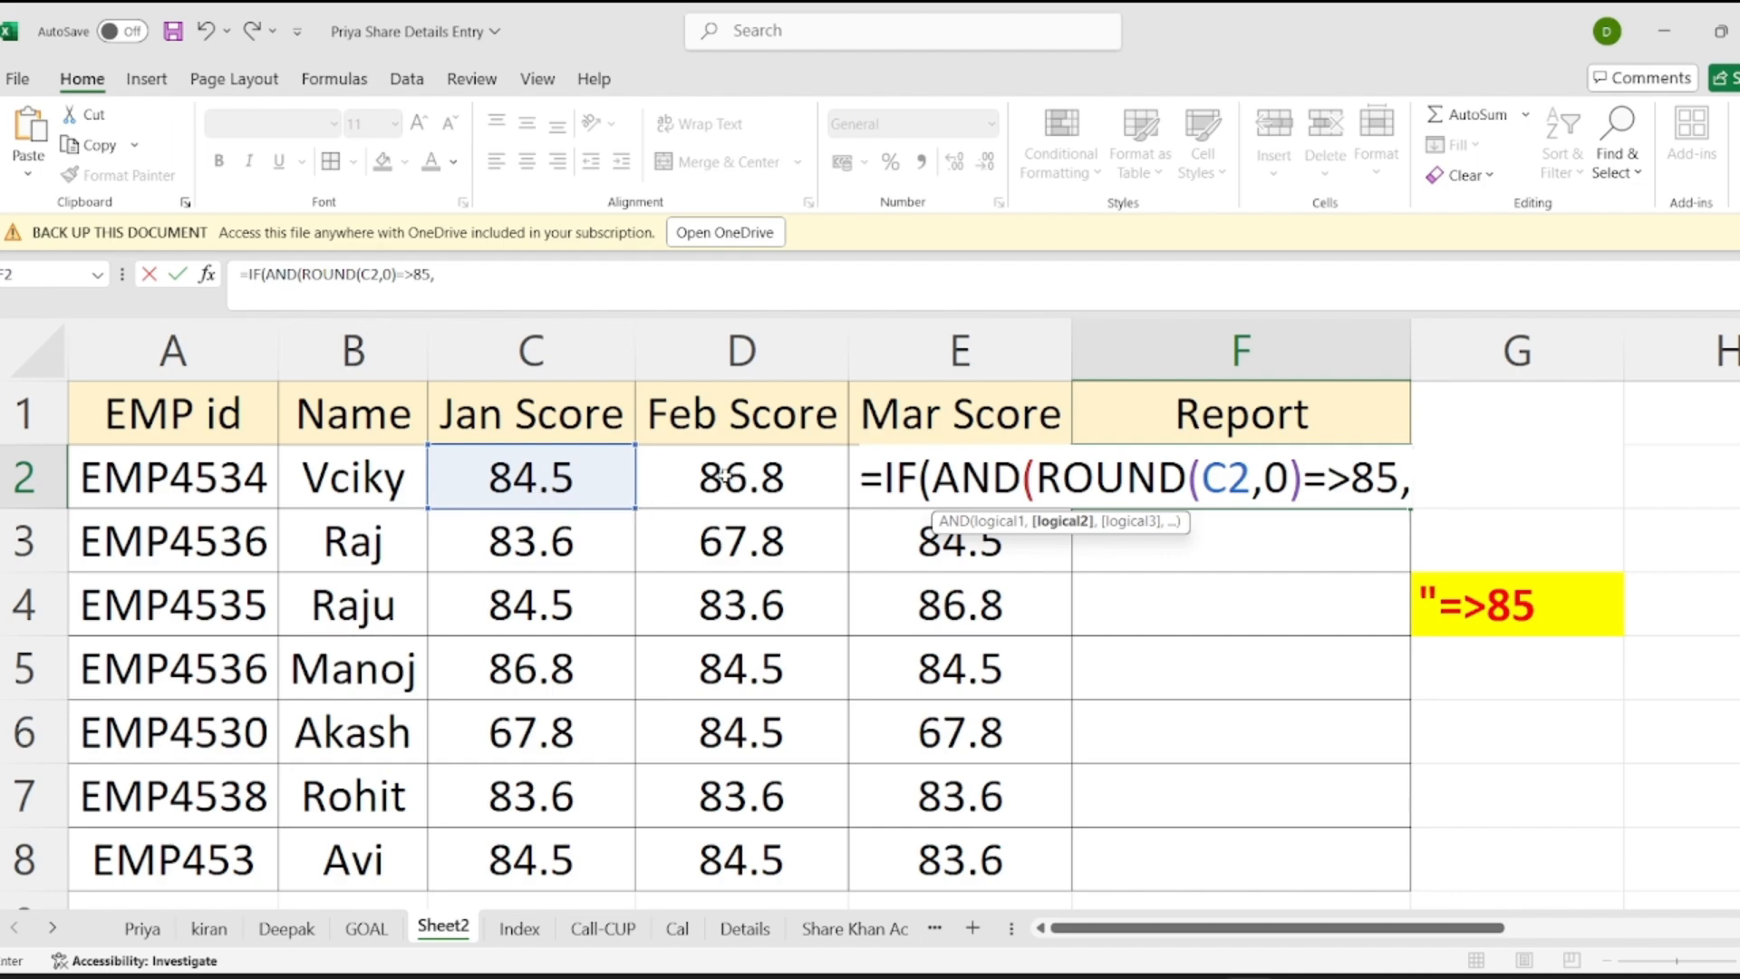
# Enter ROUND(D2,0)=>85 as the second AND condition, for the February score.
pyautogui.write('round')
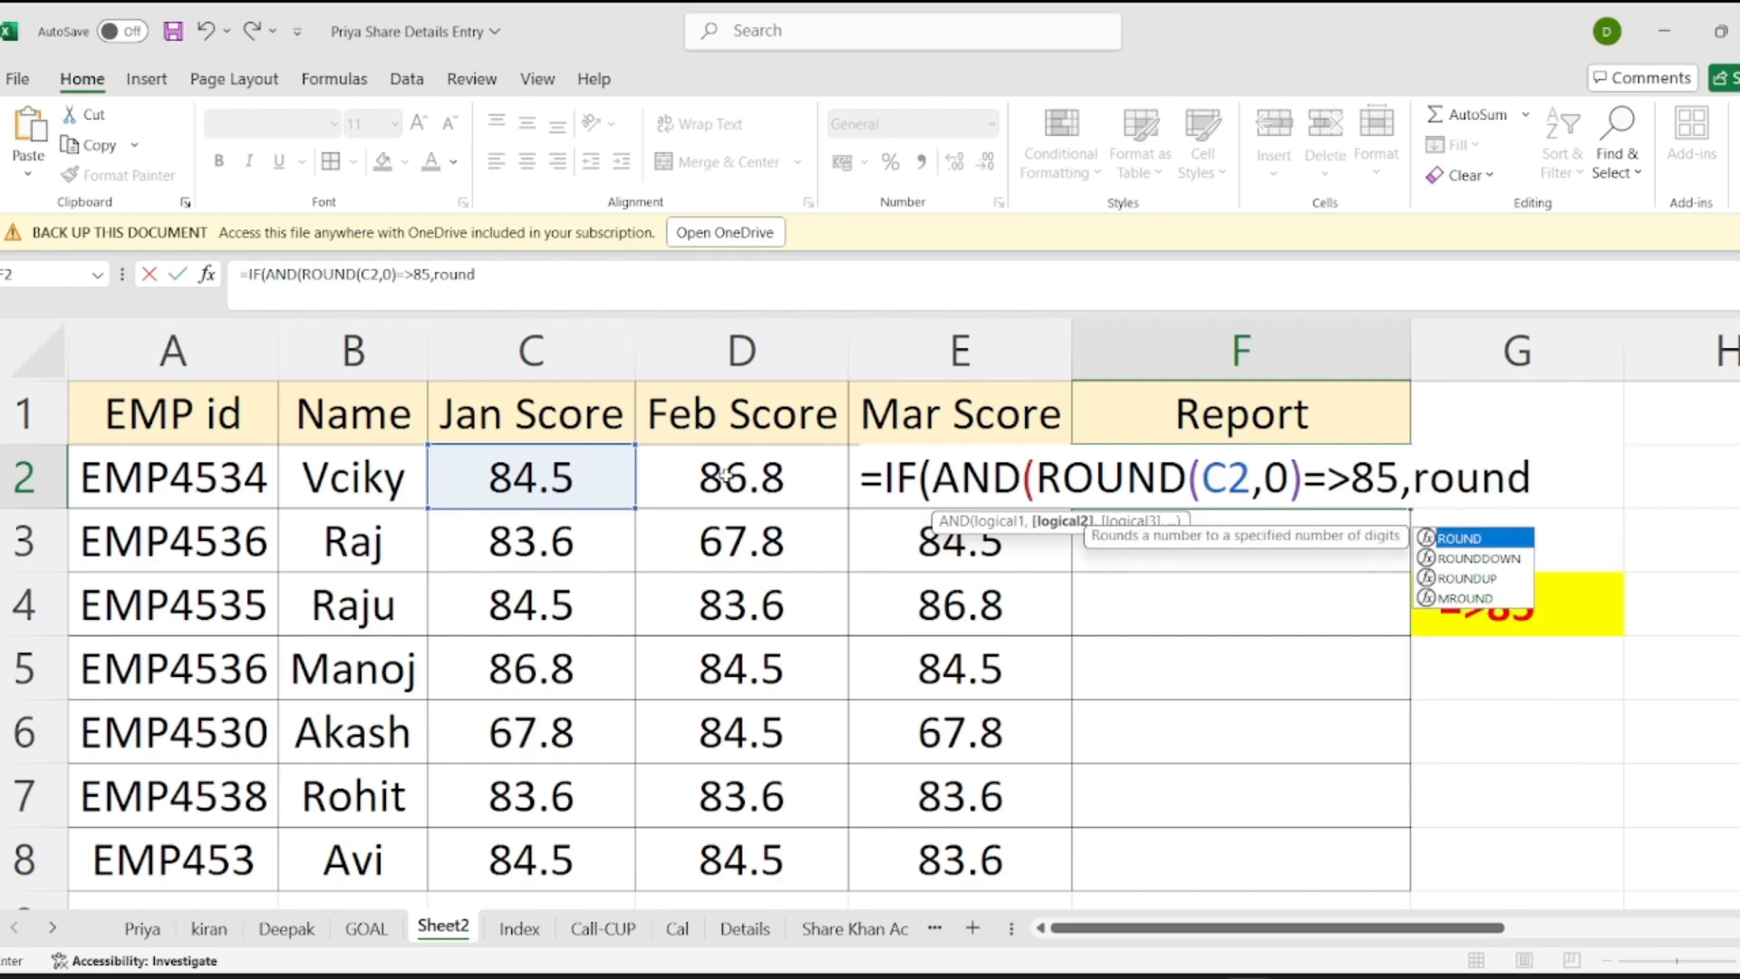
pyautogui.press('Tab')
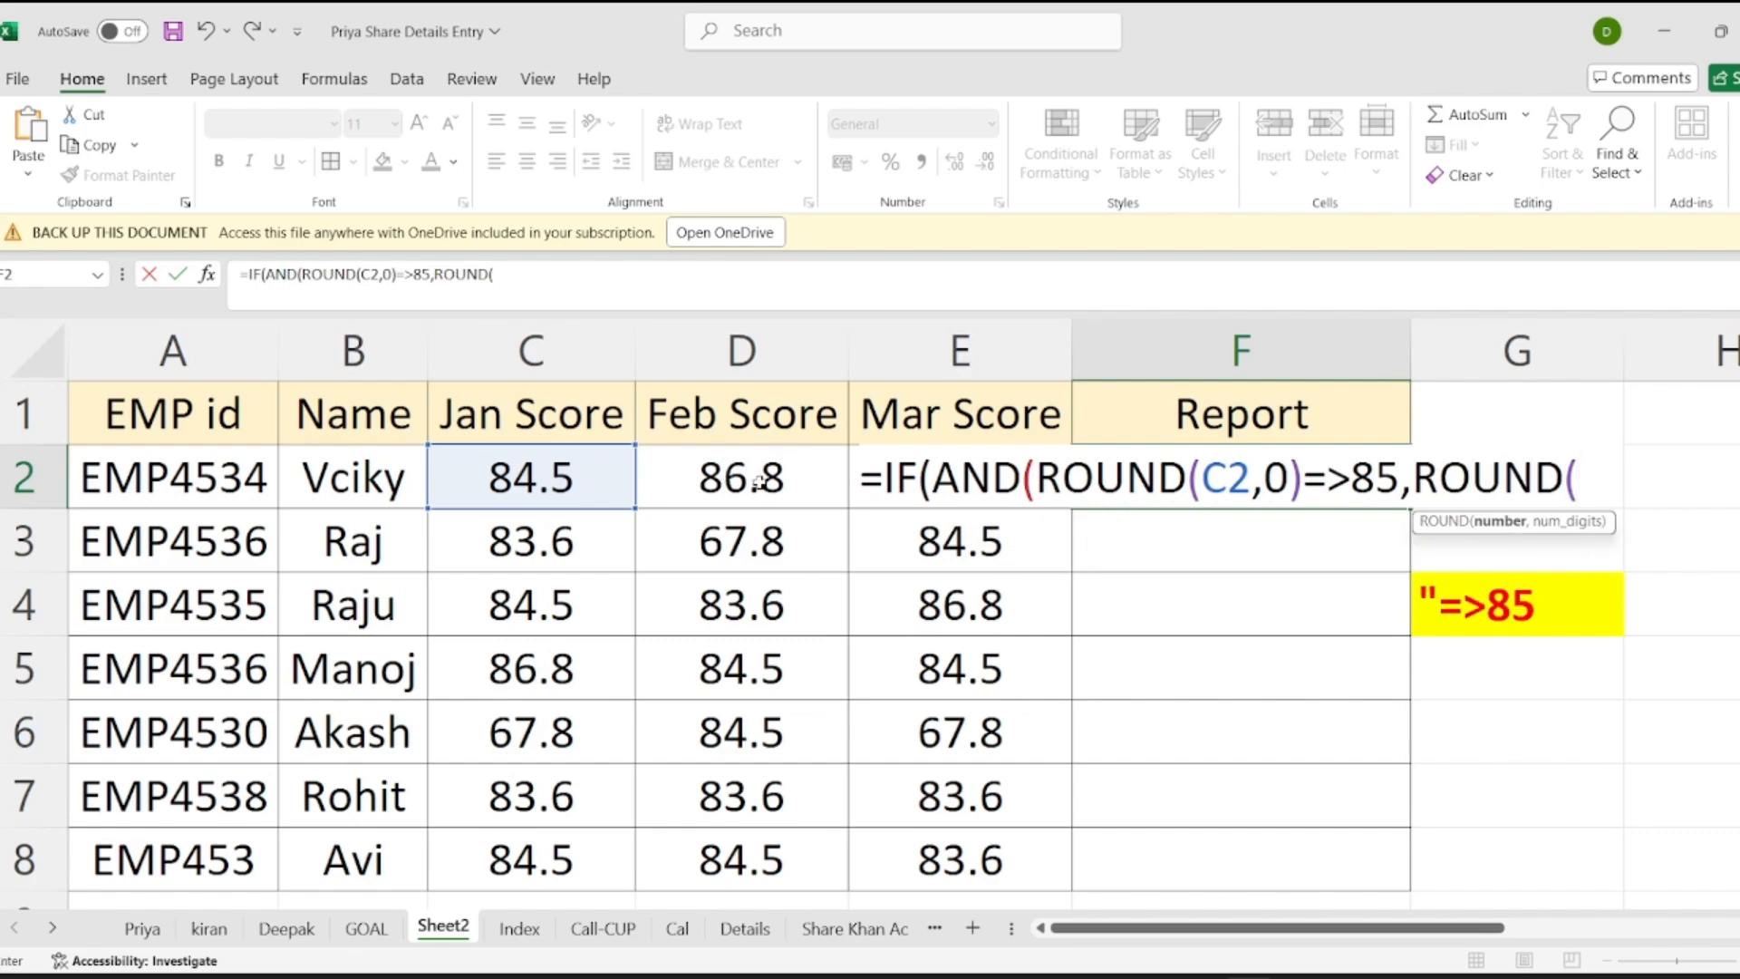
pyautogui.click(777, 478)
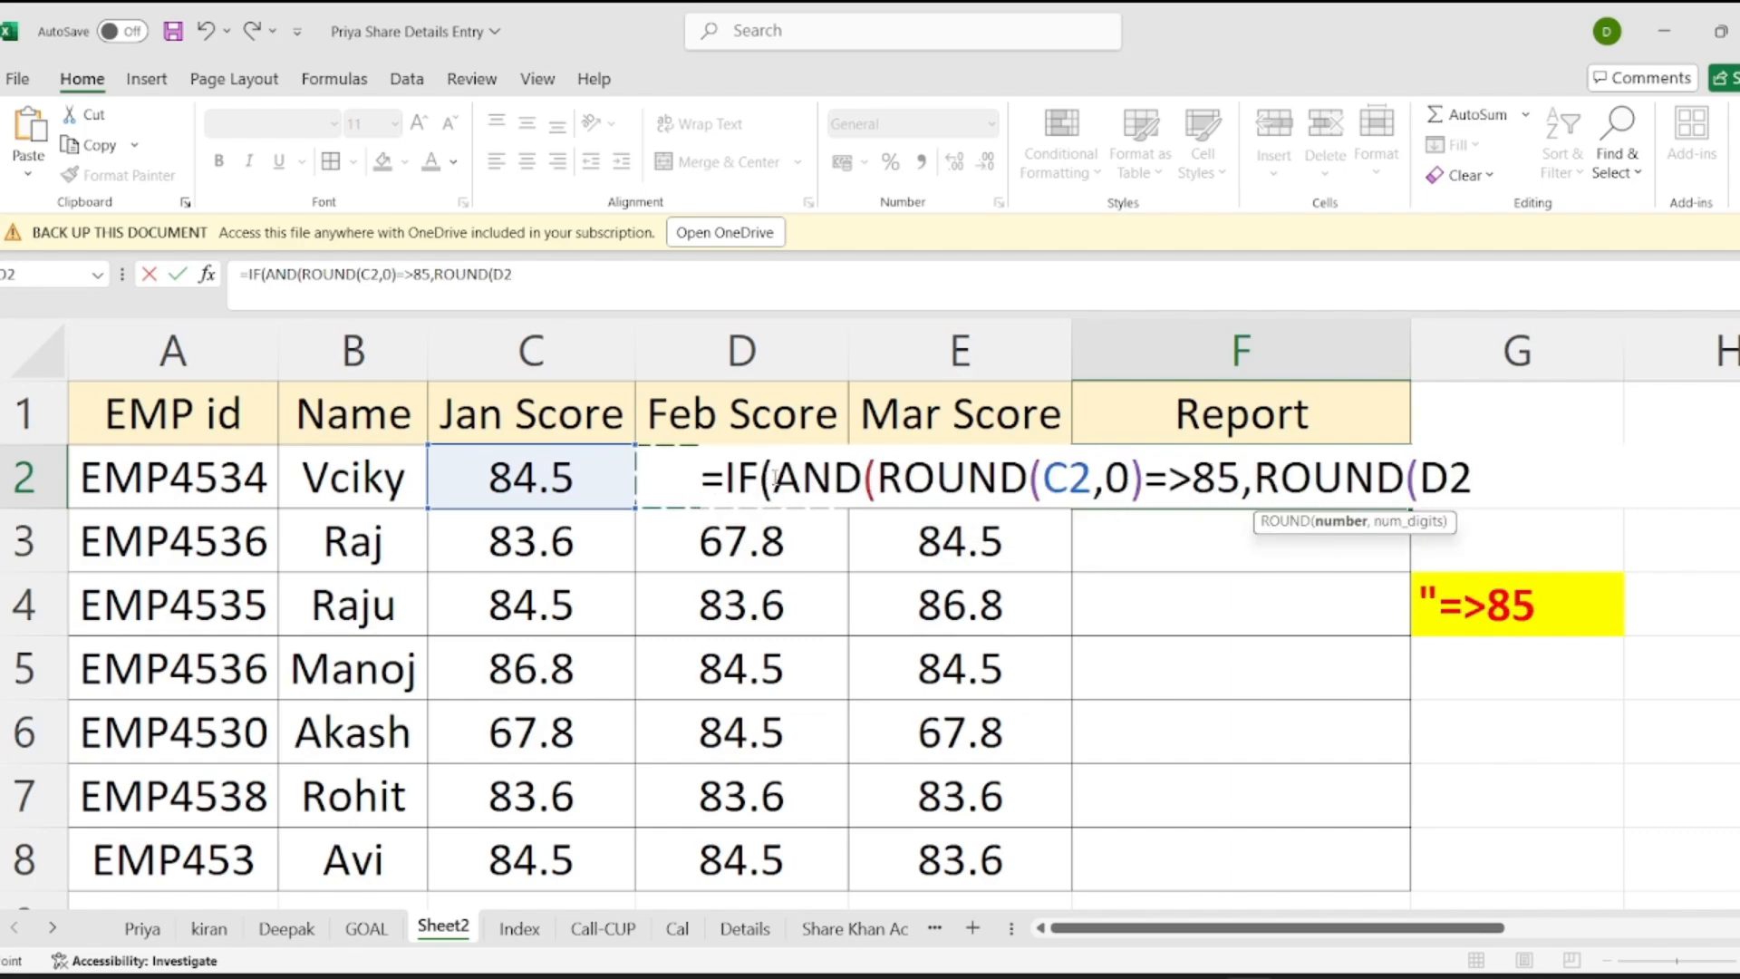
pyautogui.write(',0)=')
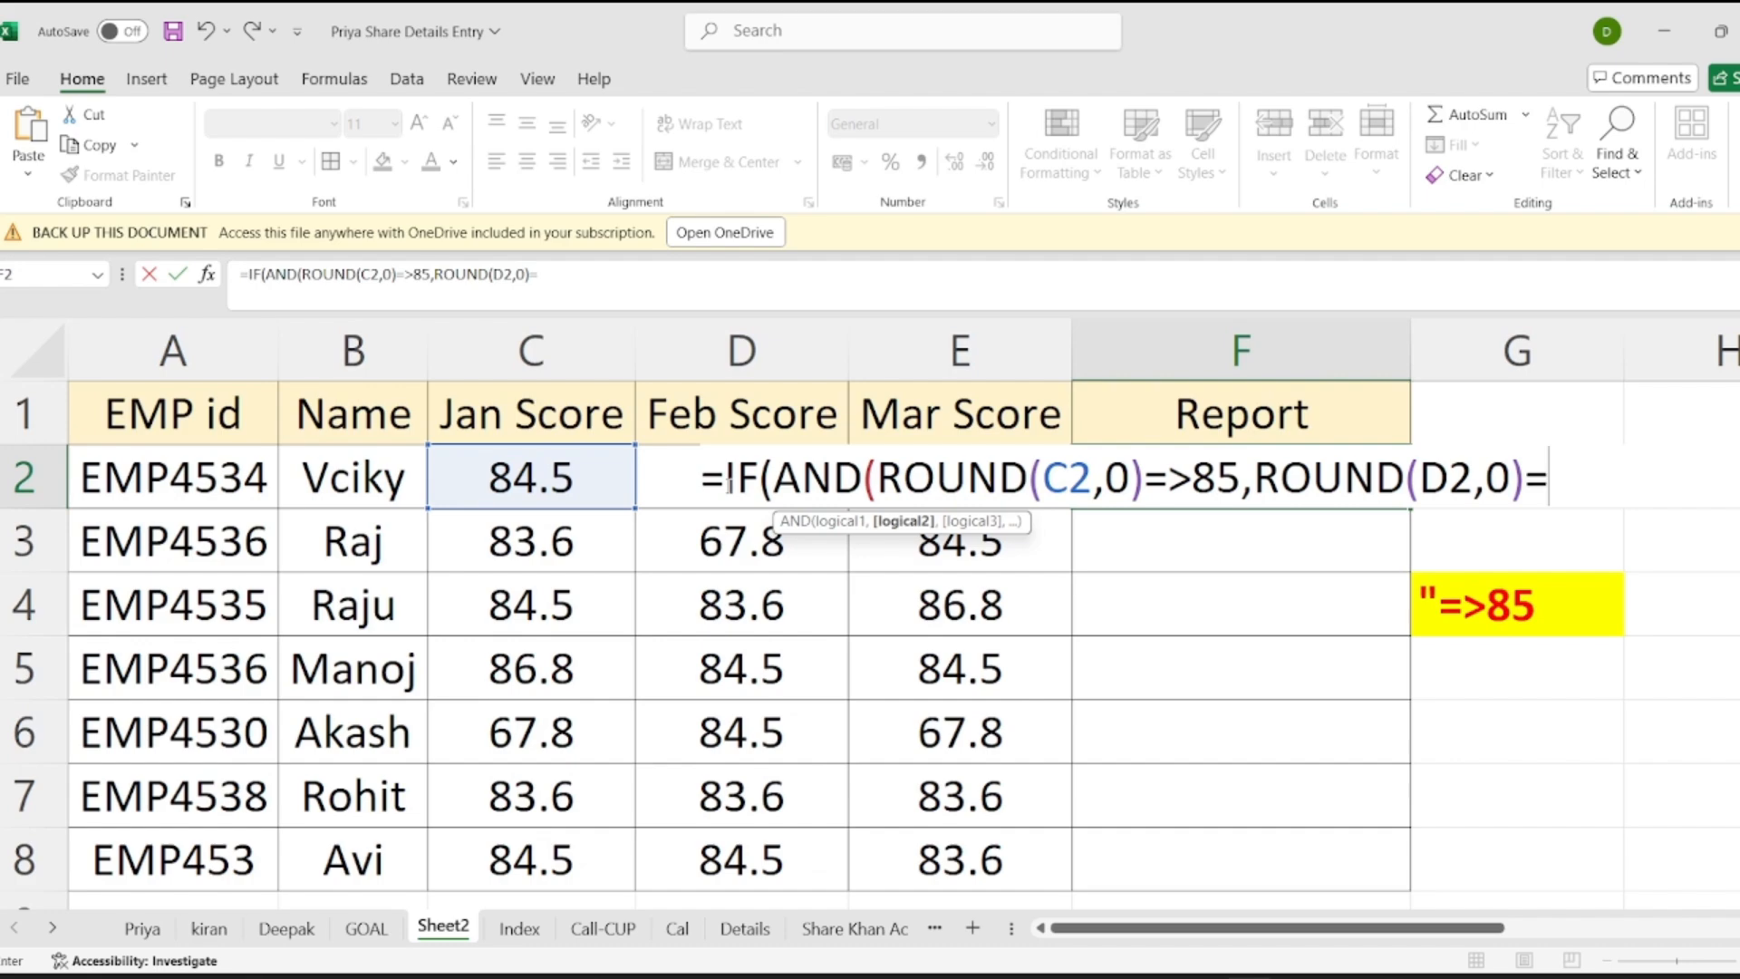
pyautogui.write('>85')
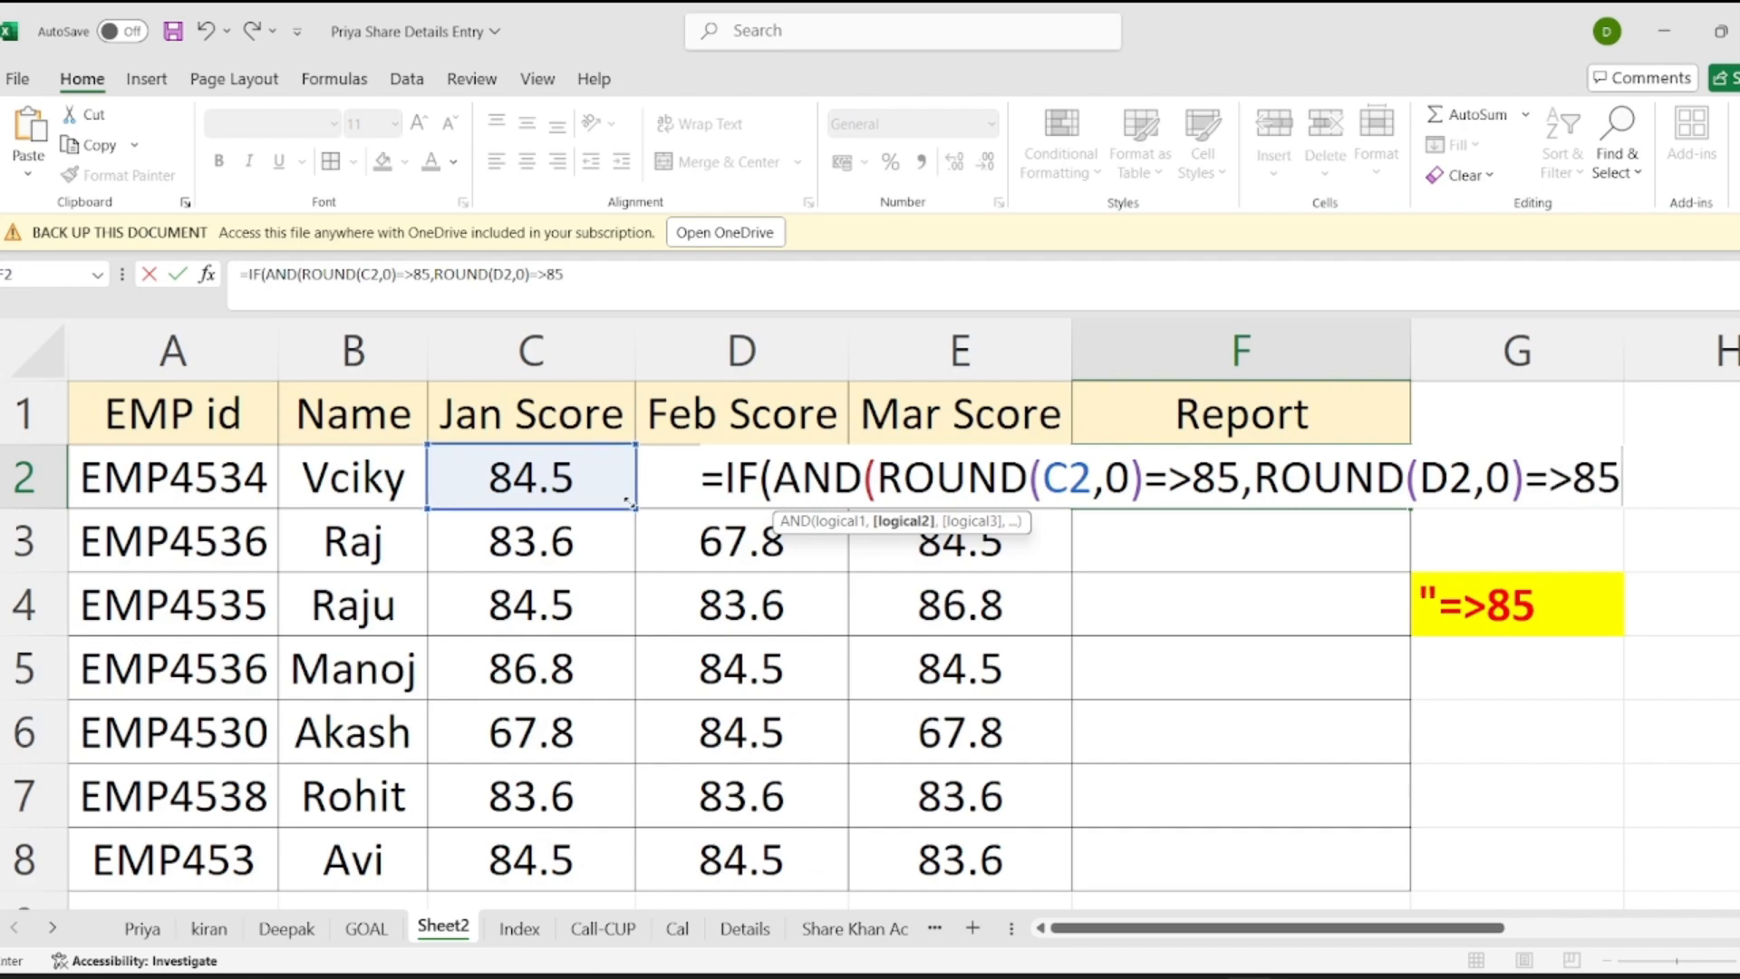
pyautogui.write(',')
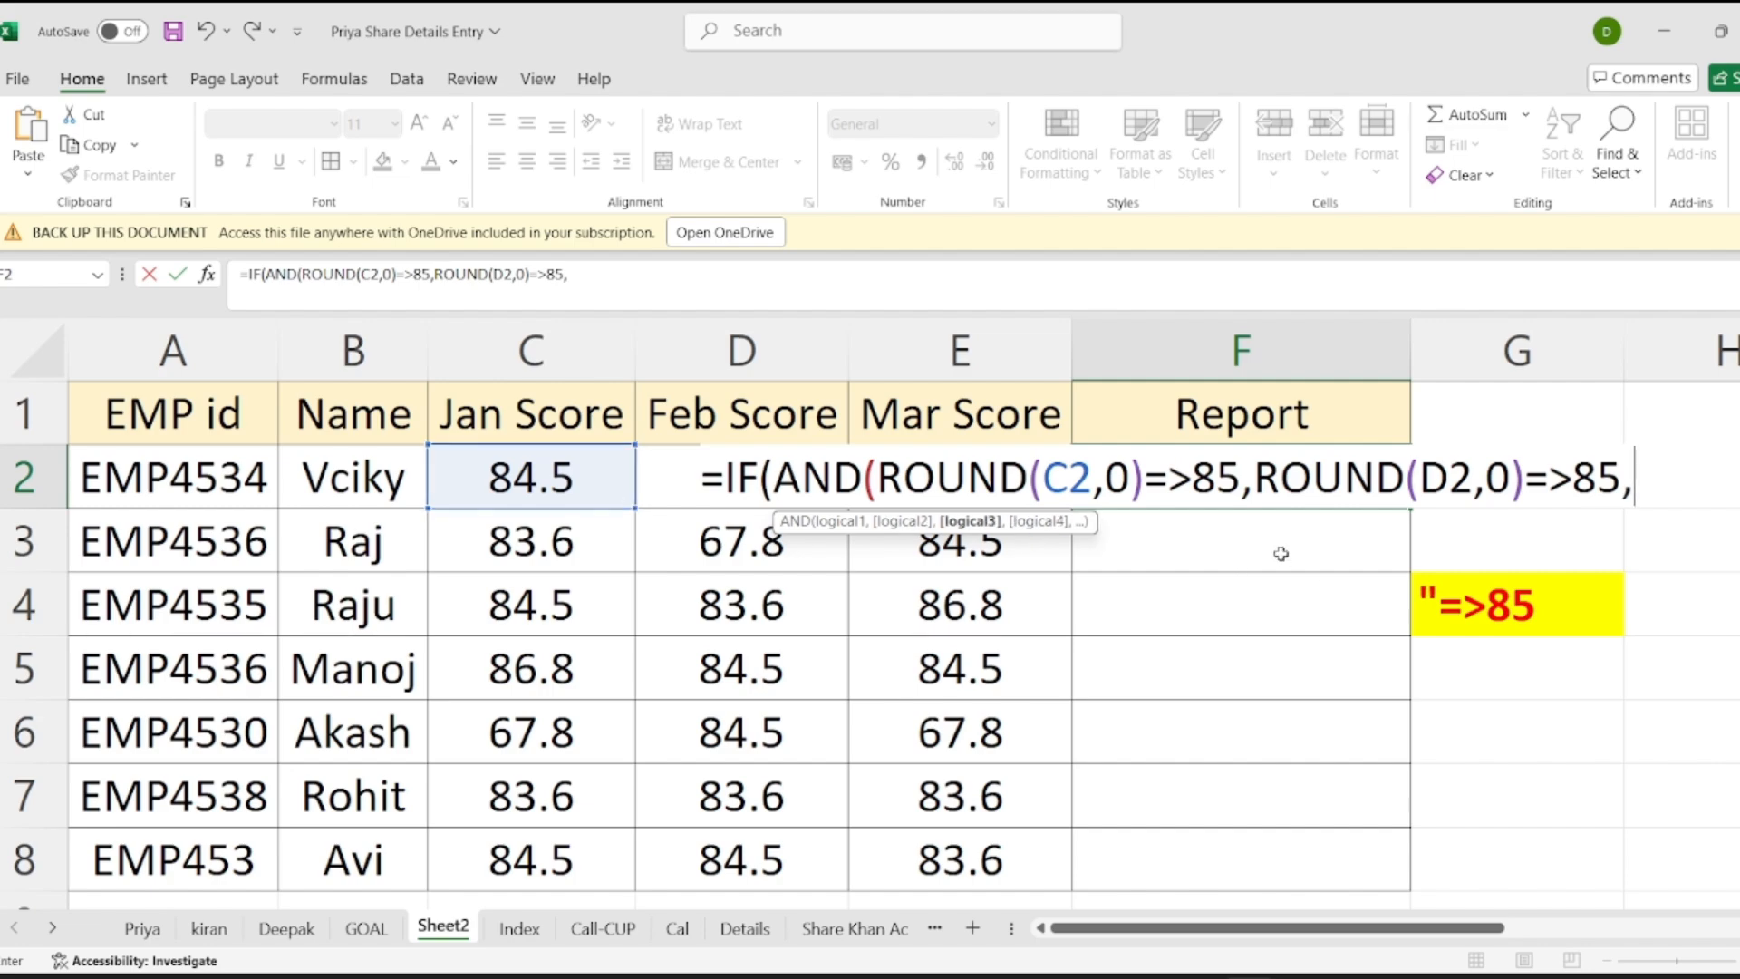
# Enter ROUND(E2,0)=>85 as the third AND condition, for the March score, and close the AND test.
pyautogui.write('round')
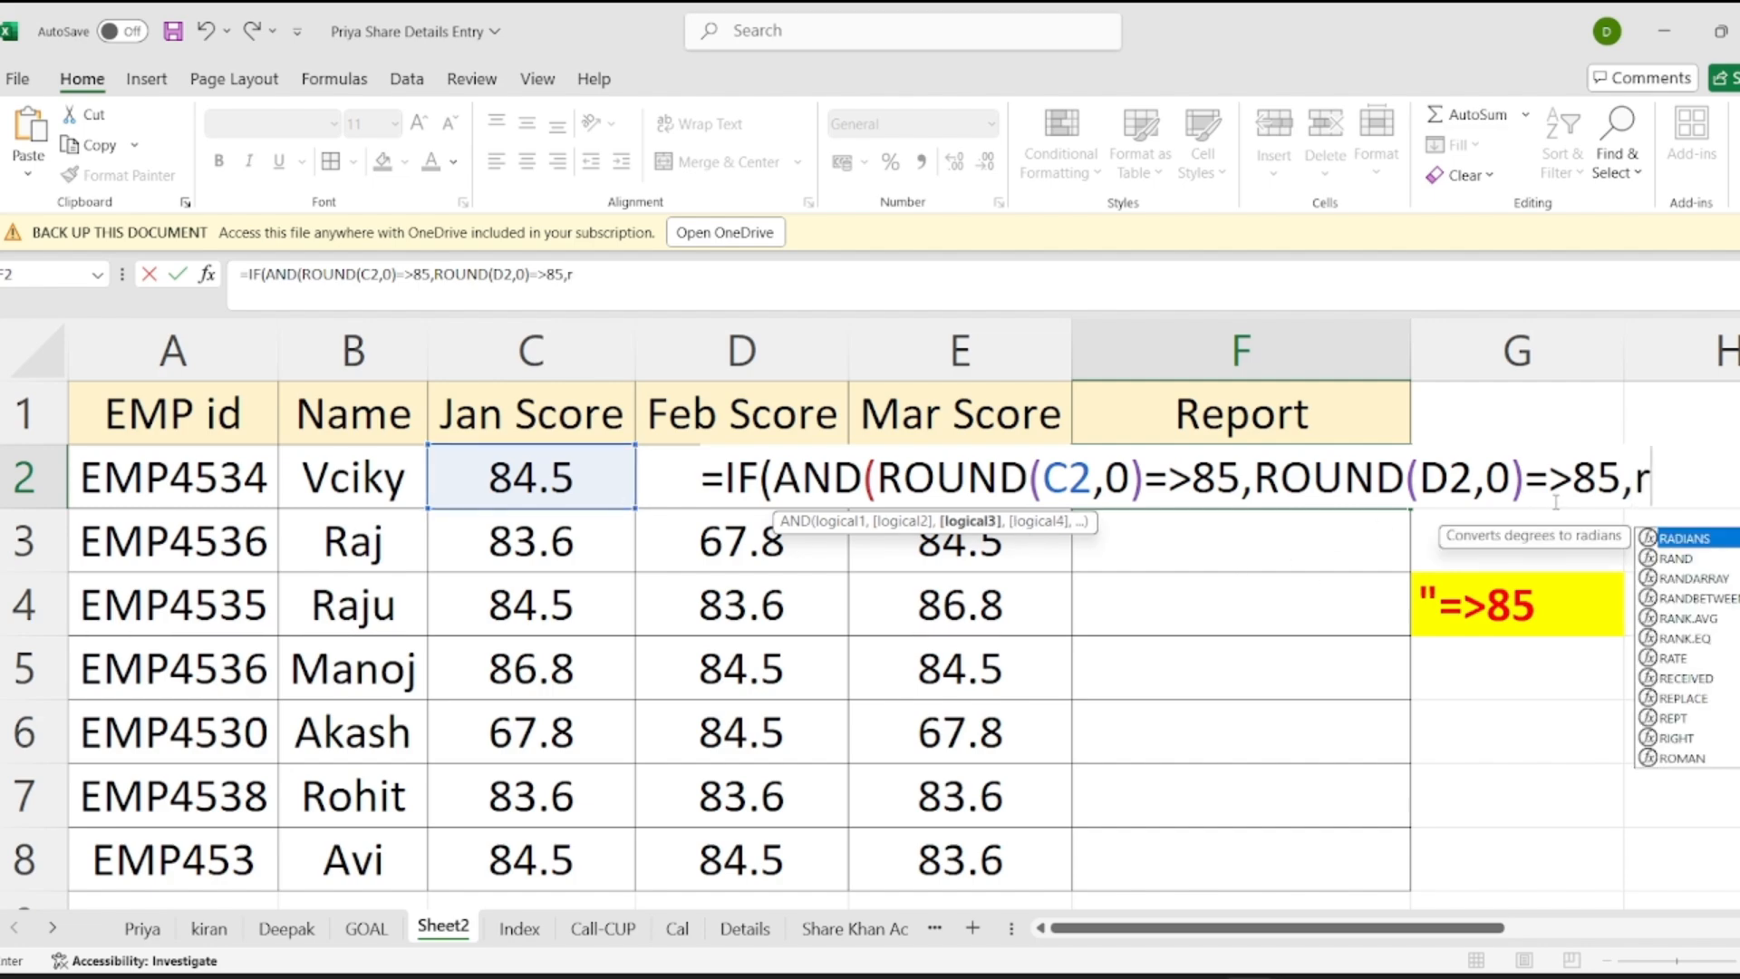
pyautogui.press('Tab')
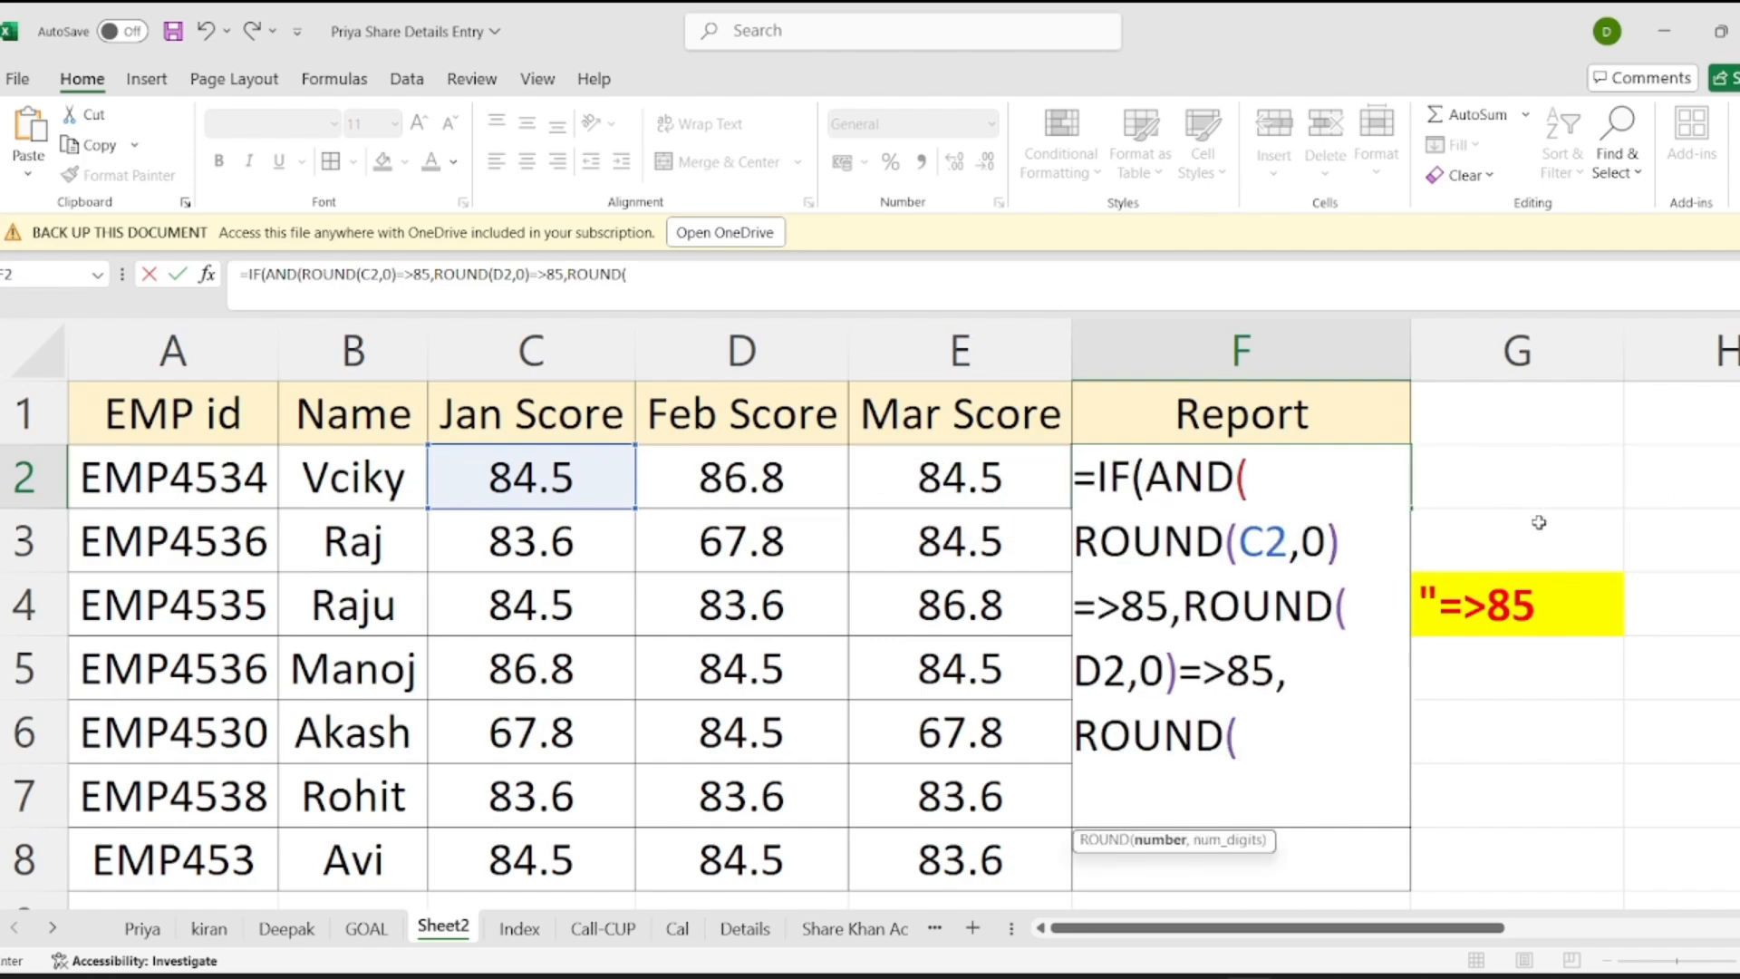
pyautogui.click(987, 480)
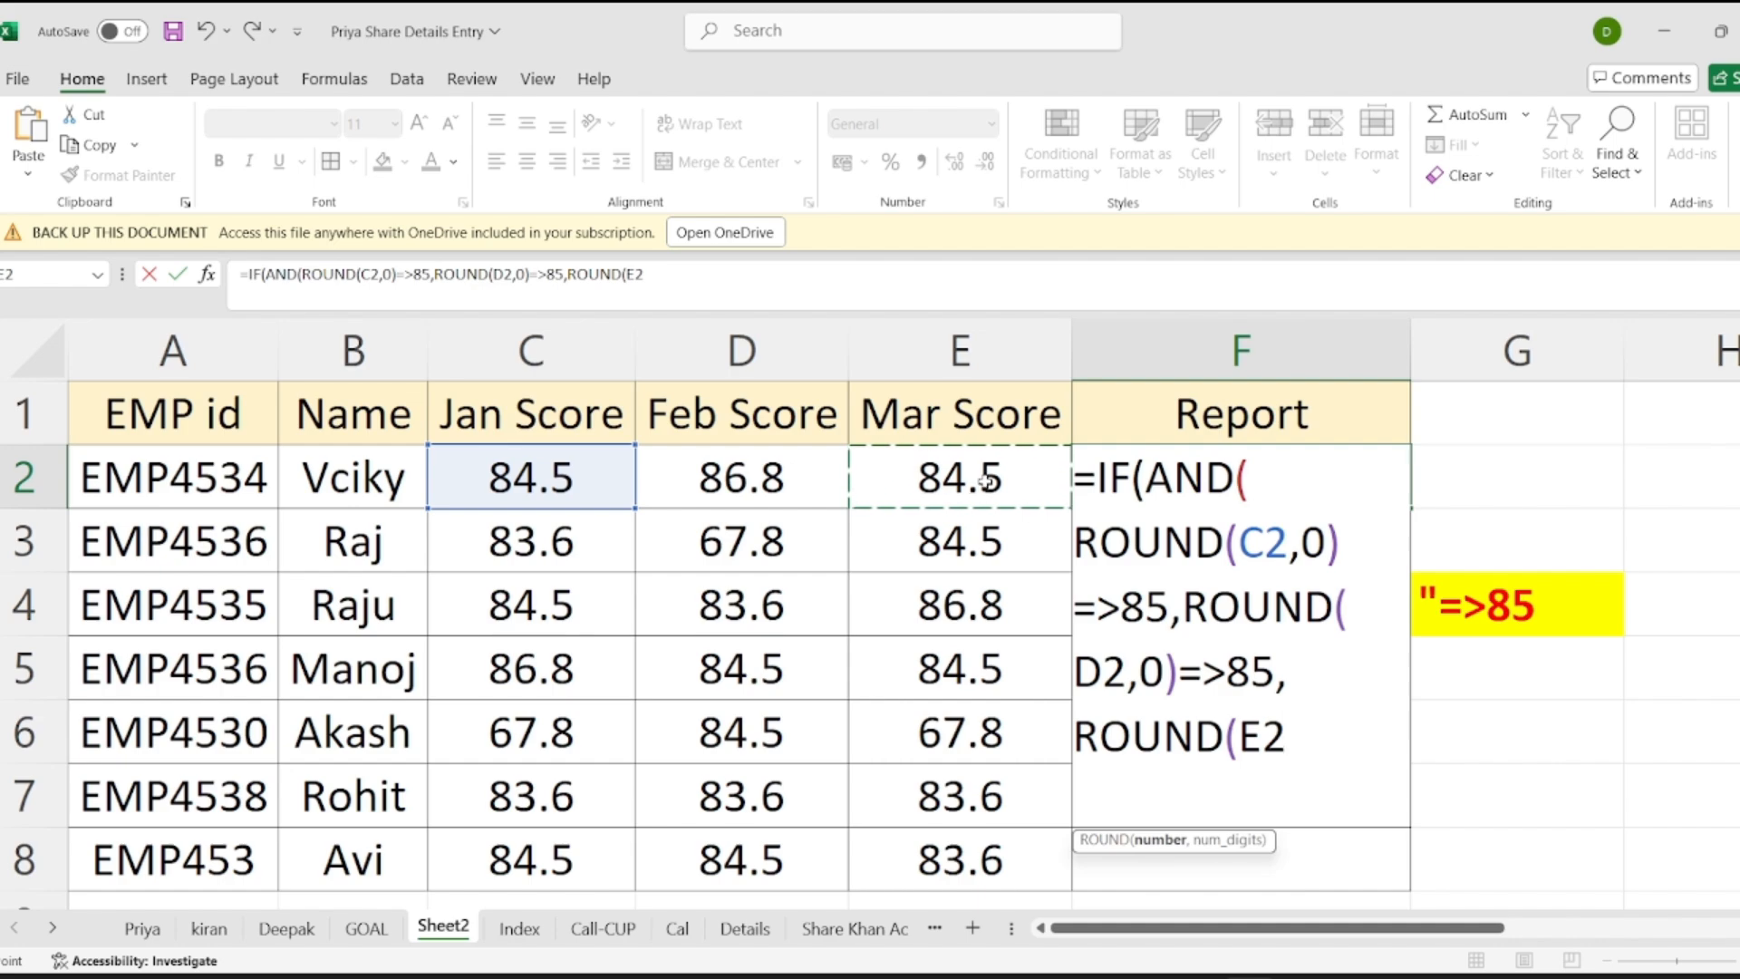
pyautogui.write(',0')
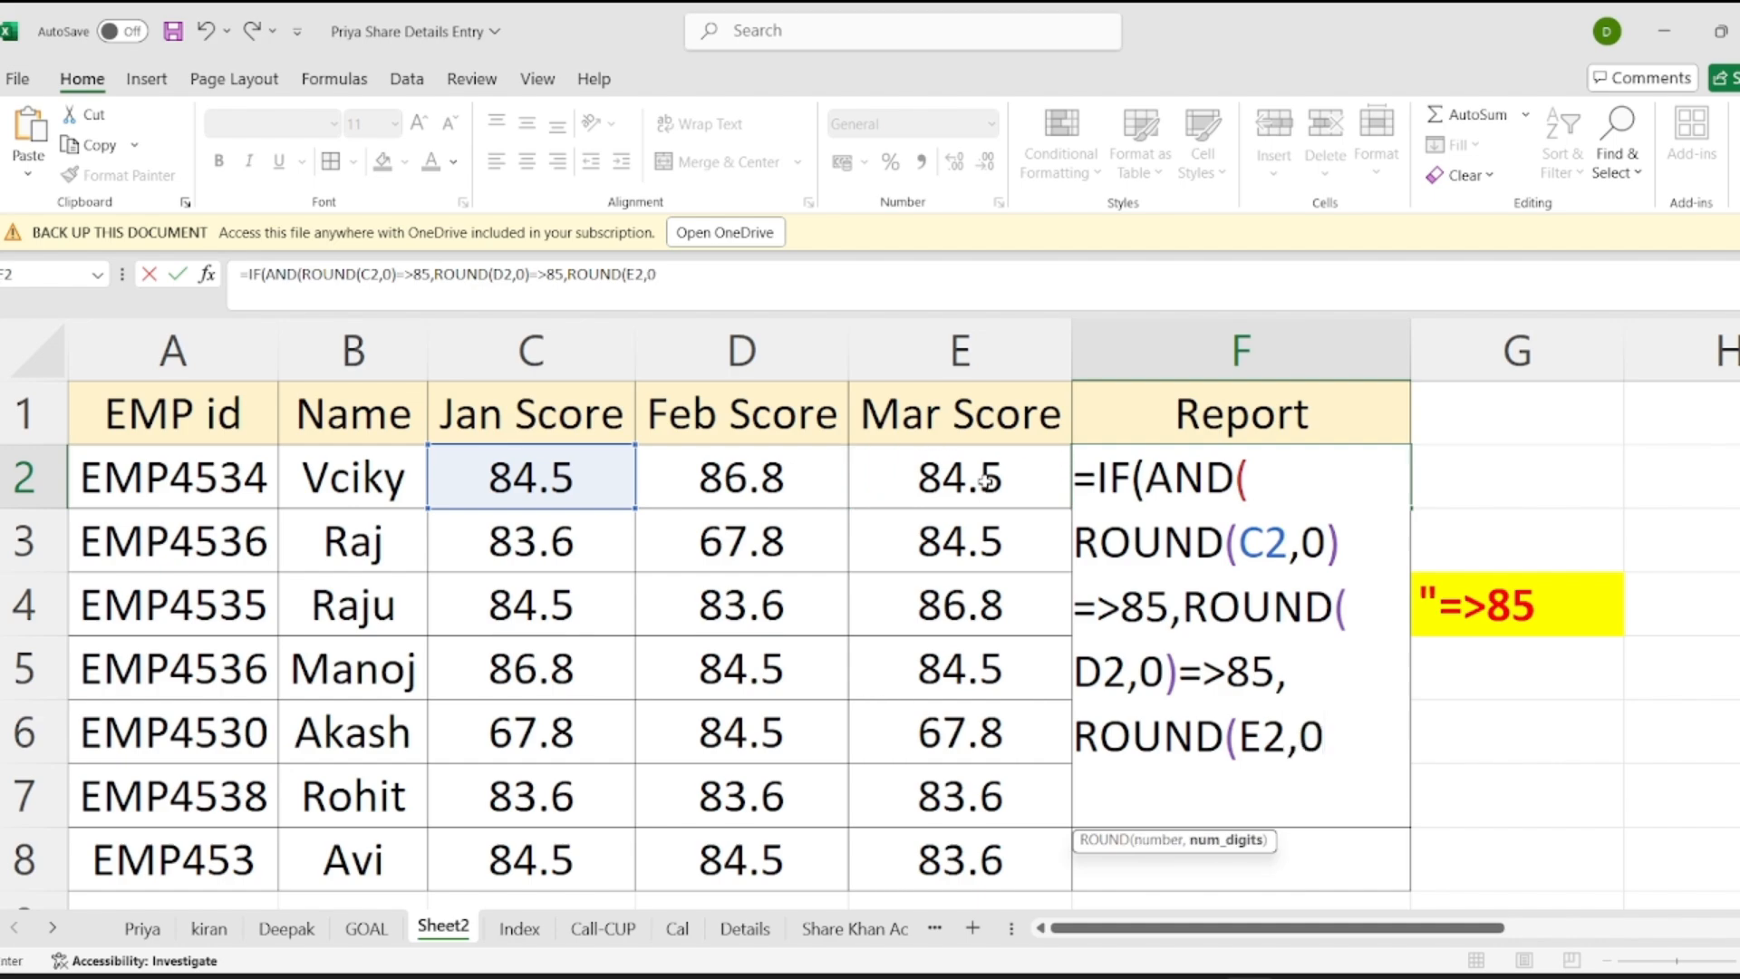
pyautogui.write(')=>')
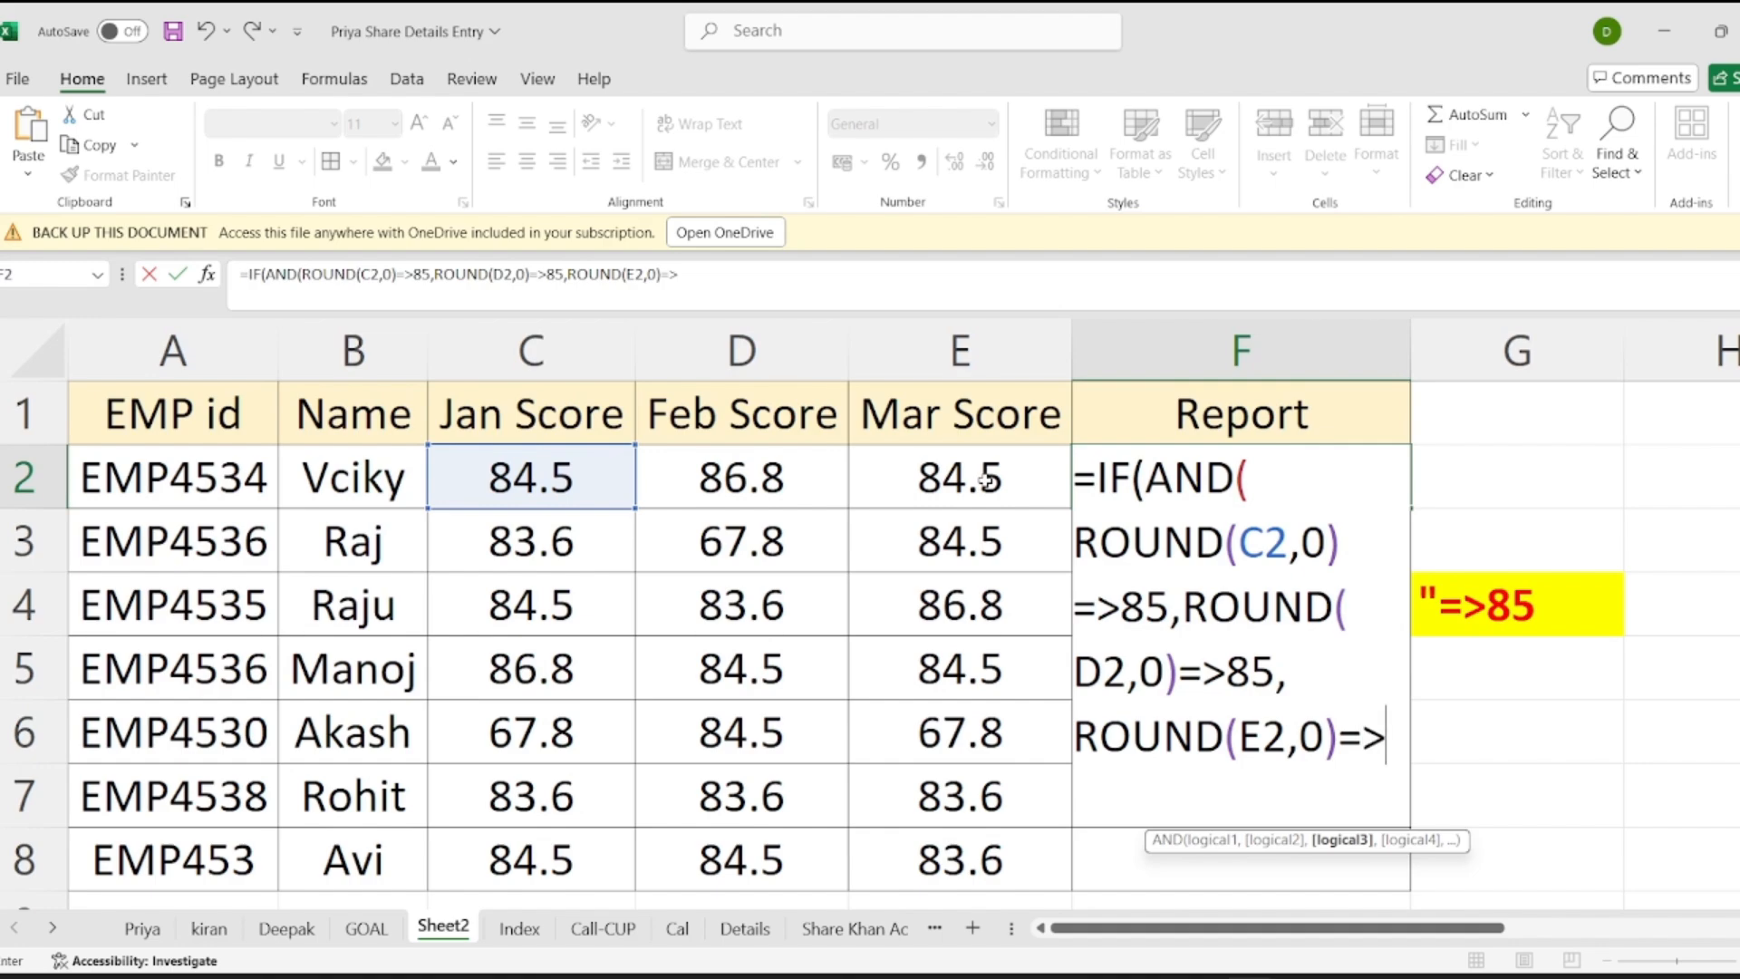
pyautogui.write('85')
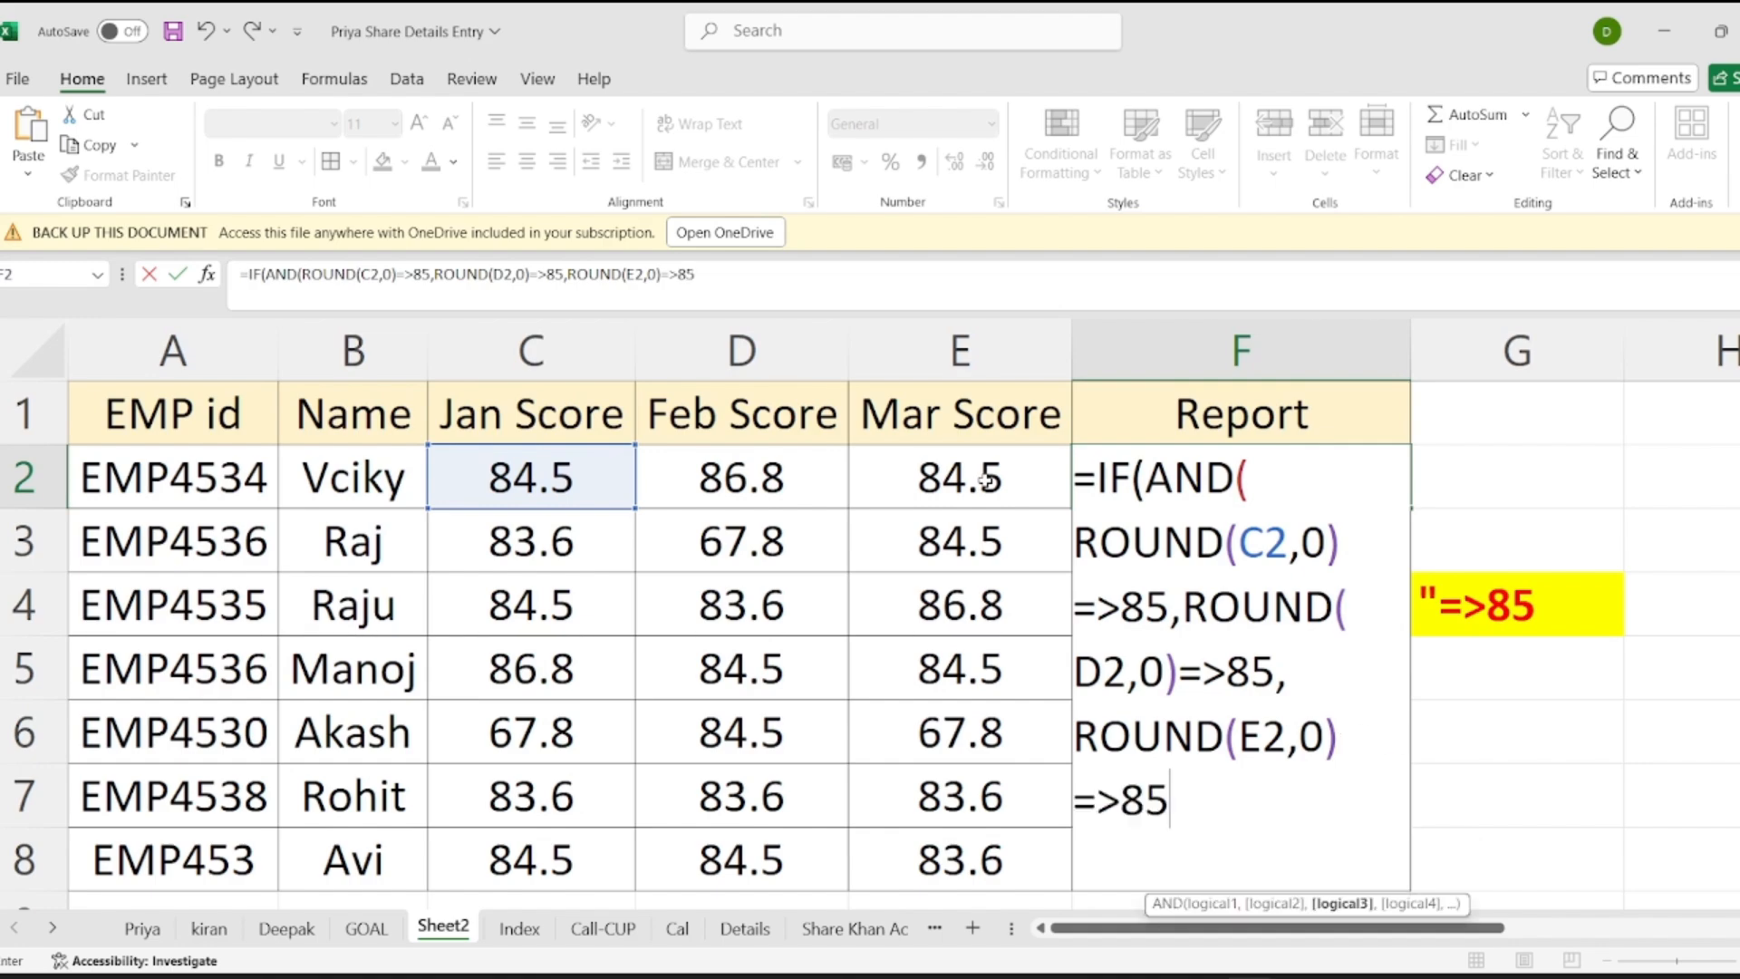
pyautogui.write(')')
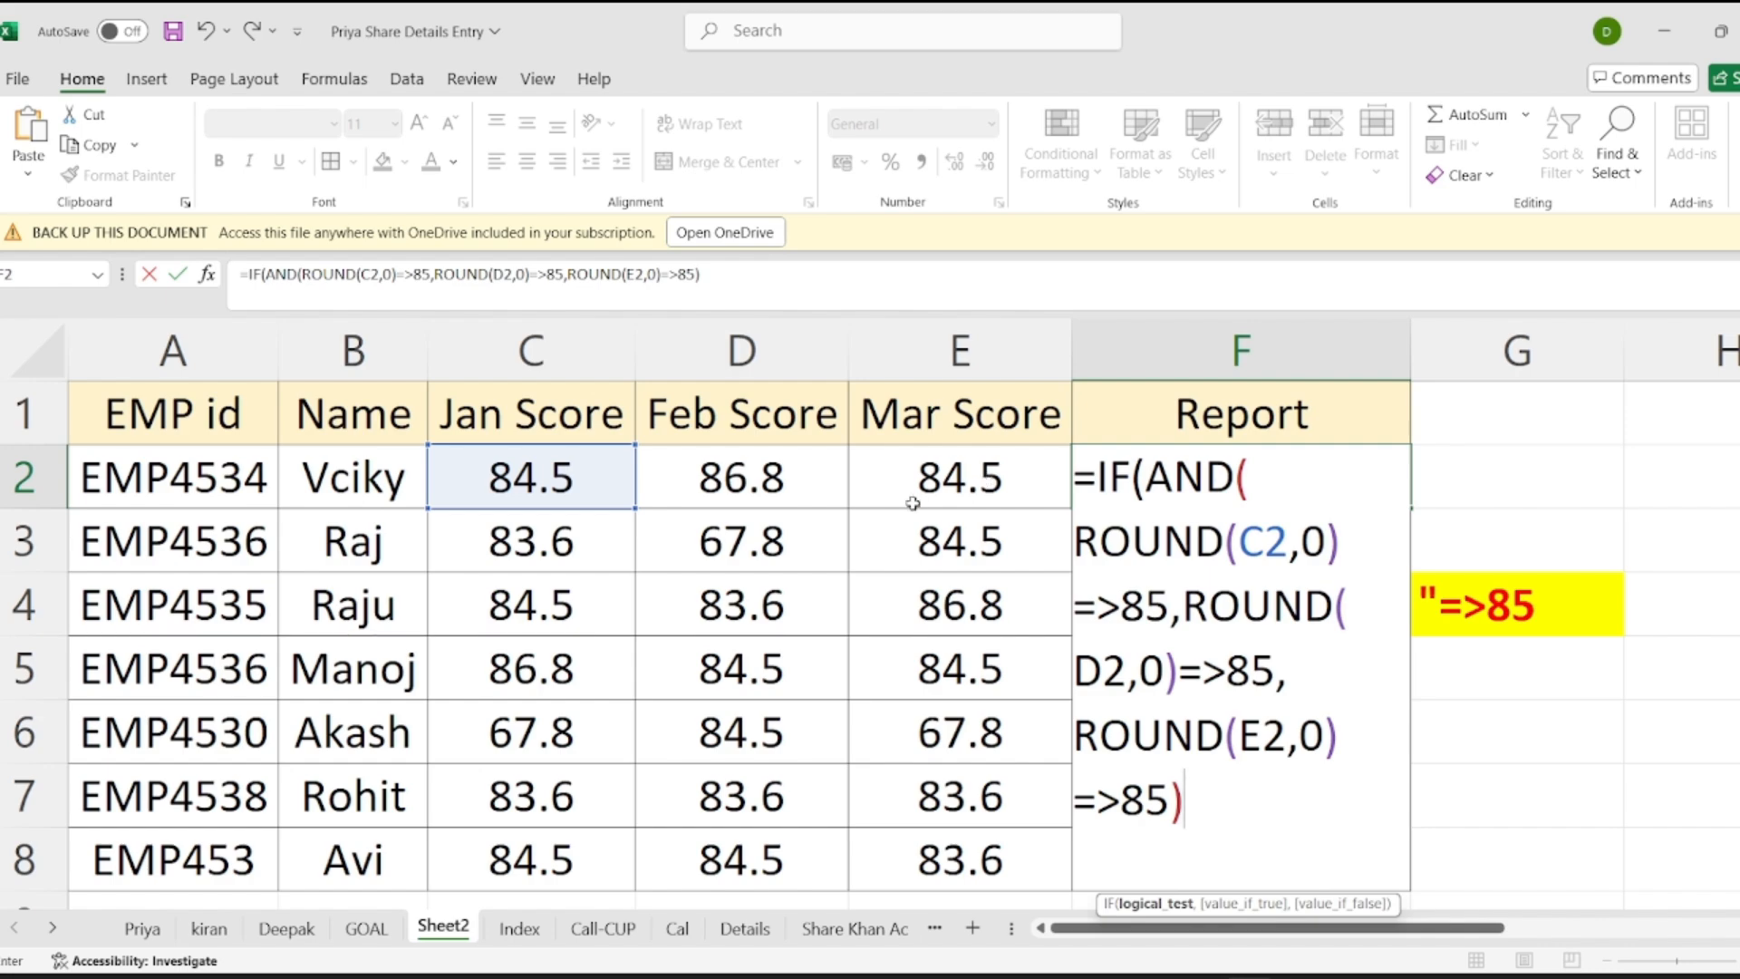
# Complete the F2 formula with "Eligible" if true and "Not Eligible" if false, accepting the proposed correction of the comparison operators to >=.
pyautogui.write(',"')
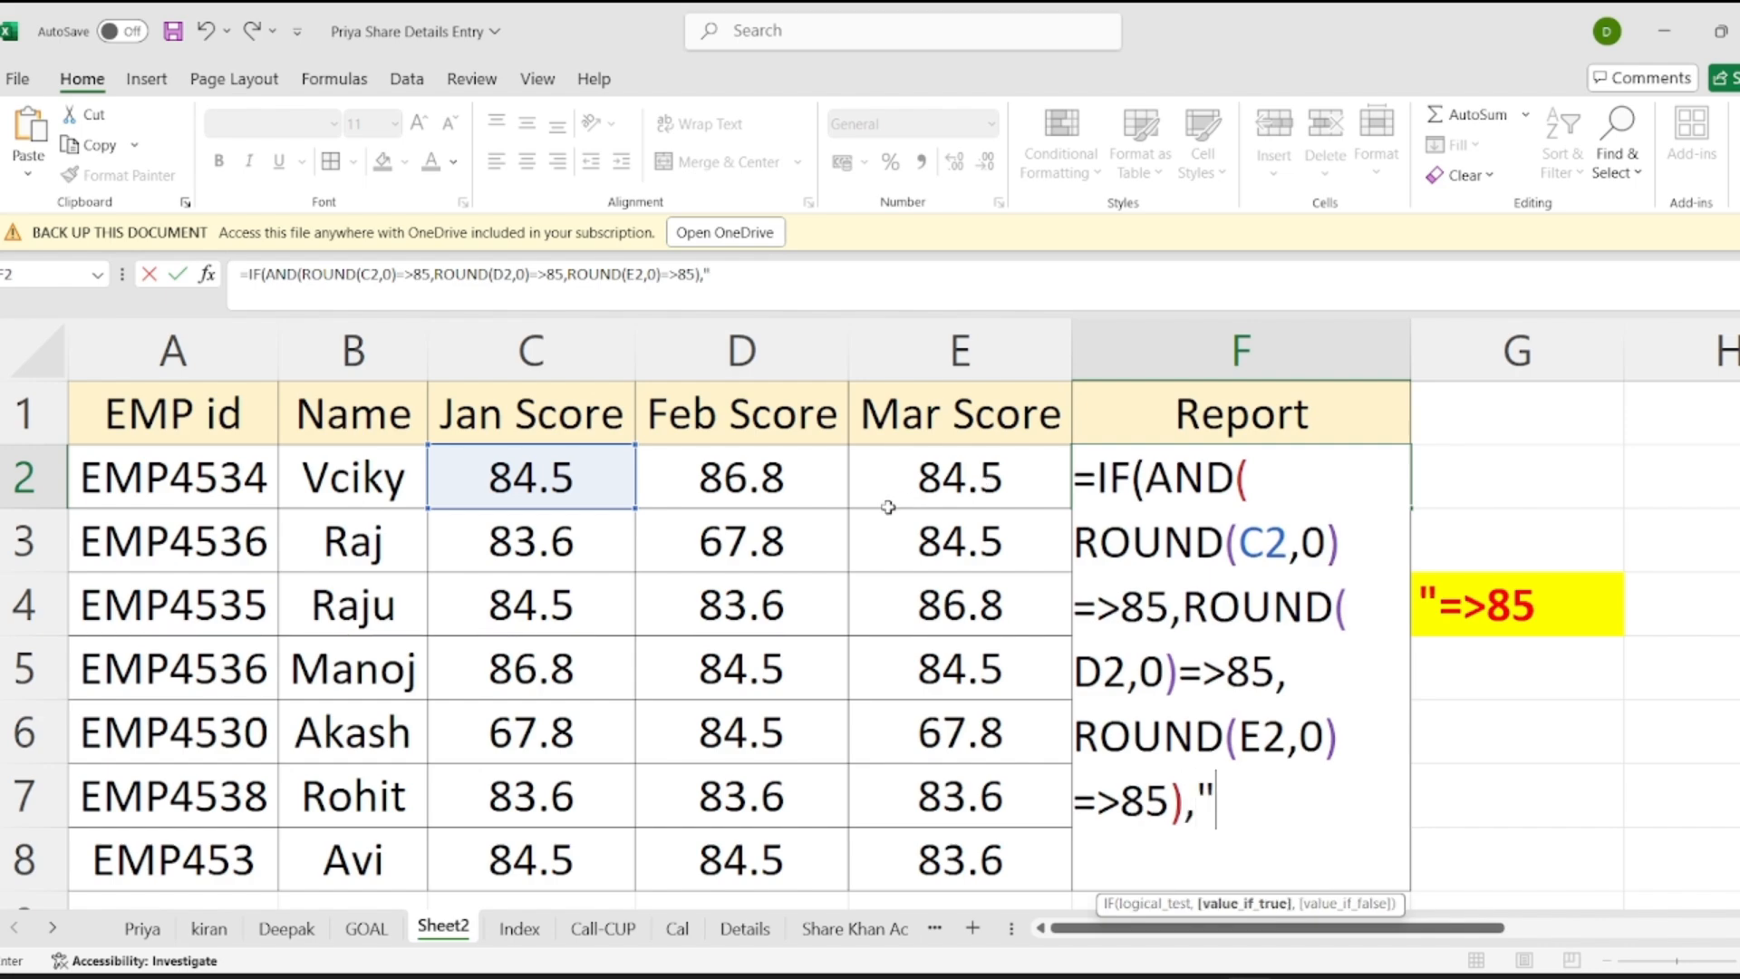
pyautogui.write('Eligo')
pyautogui.press('BackSpace')
pyautogui.write('ible","')
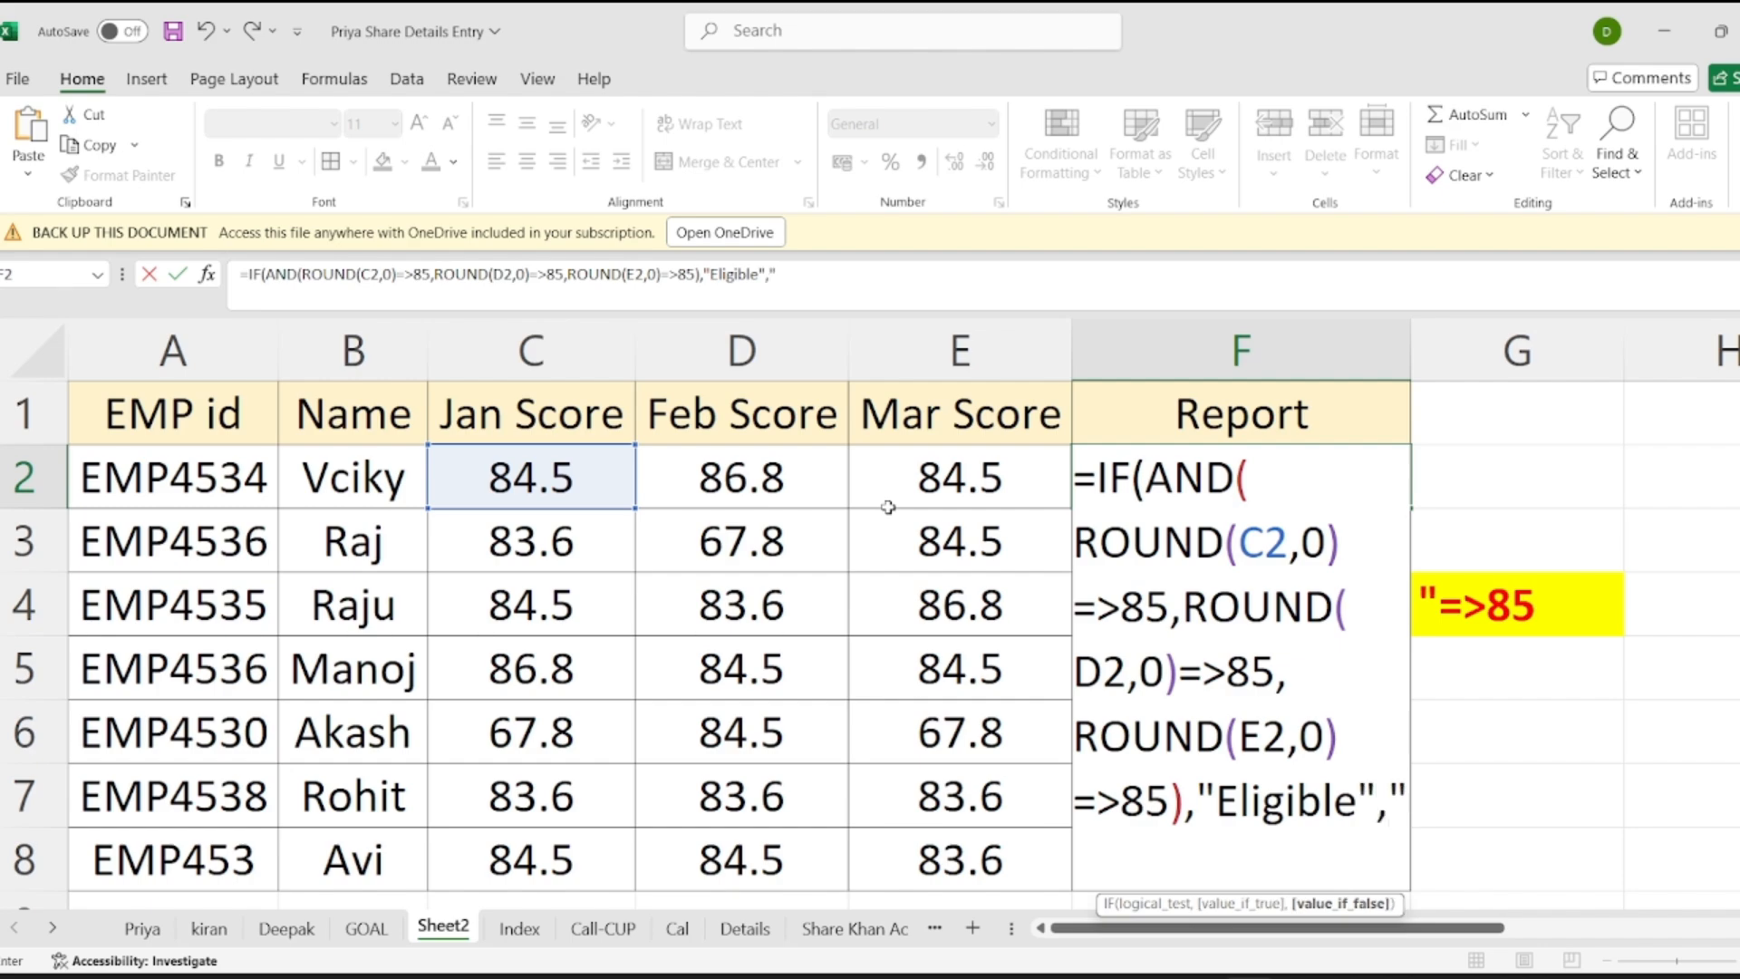
pyautogui.write('Not')
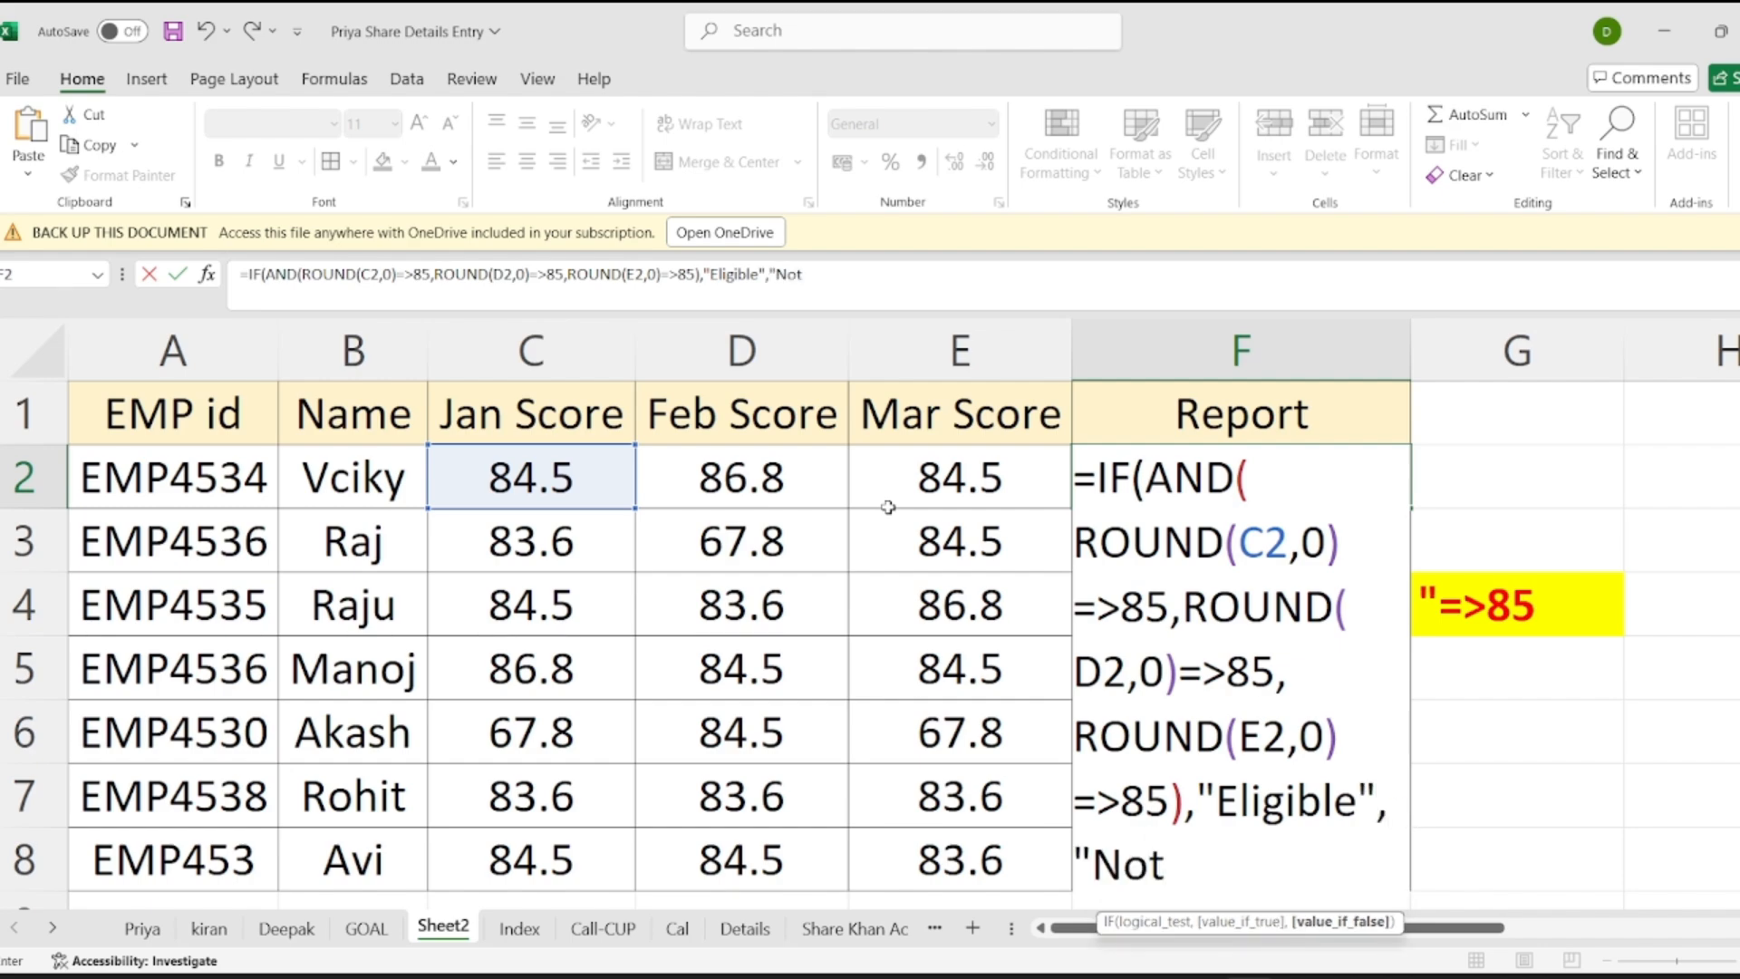
pyautogui.write(' Eligibl')
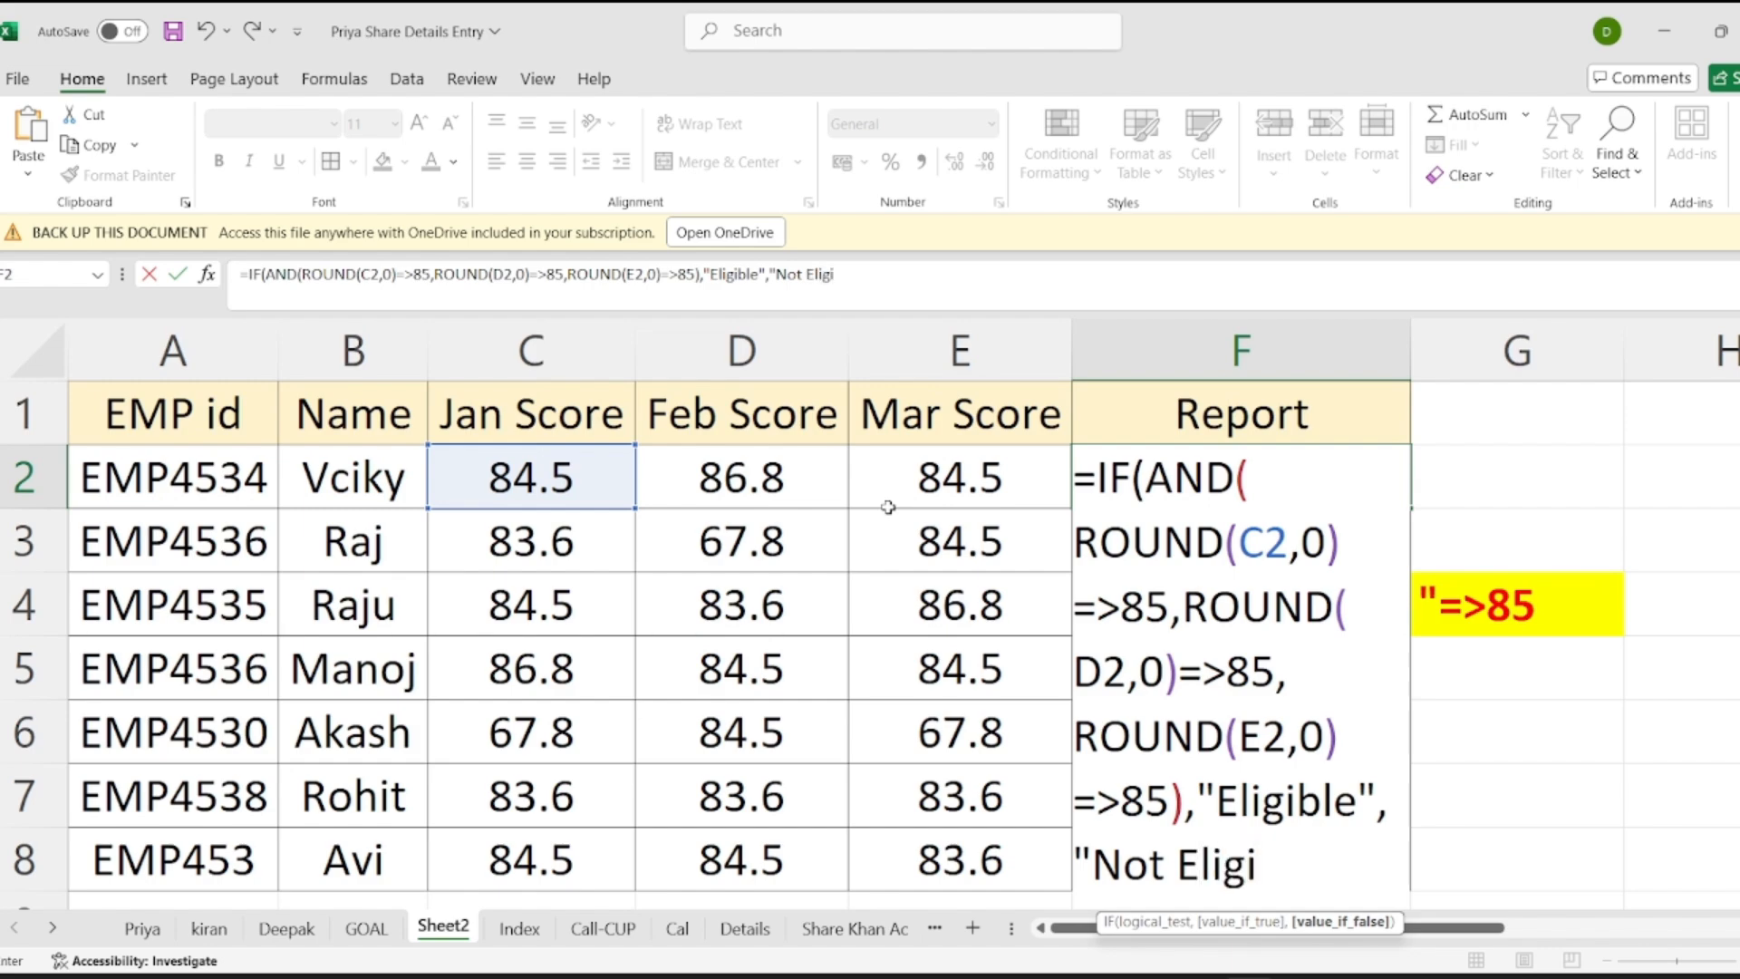
pyautogui.write('e"')
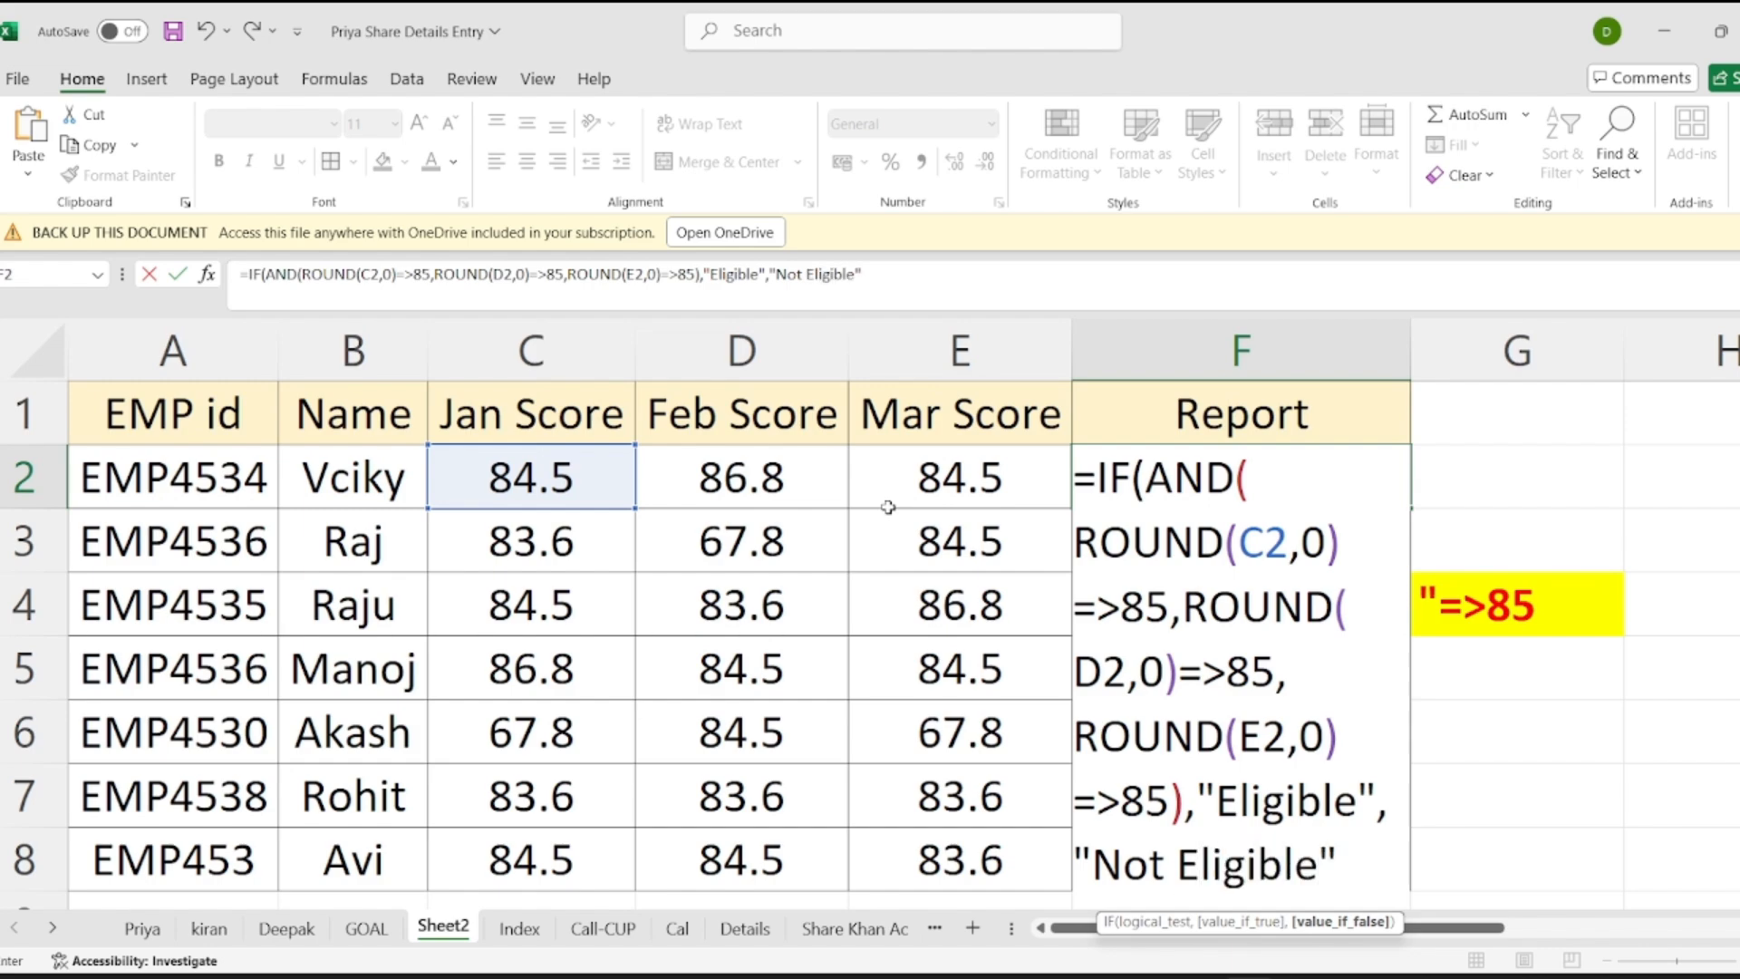
pyautogui.write('))')
pyautogui.press('Return')
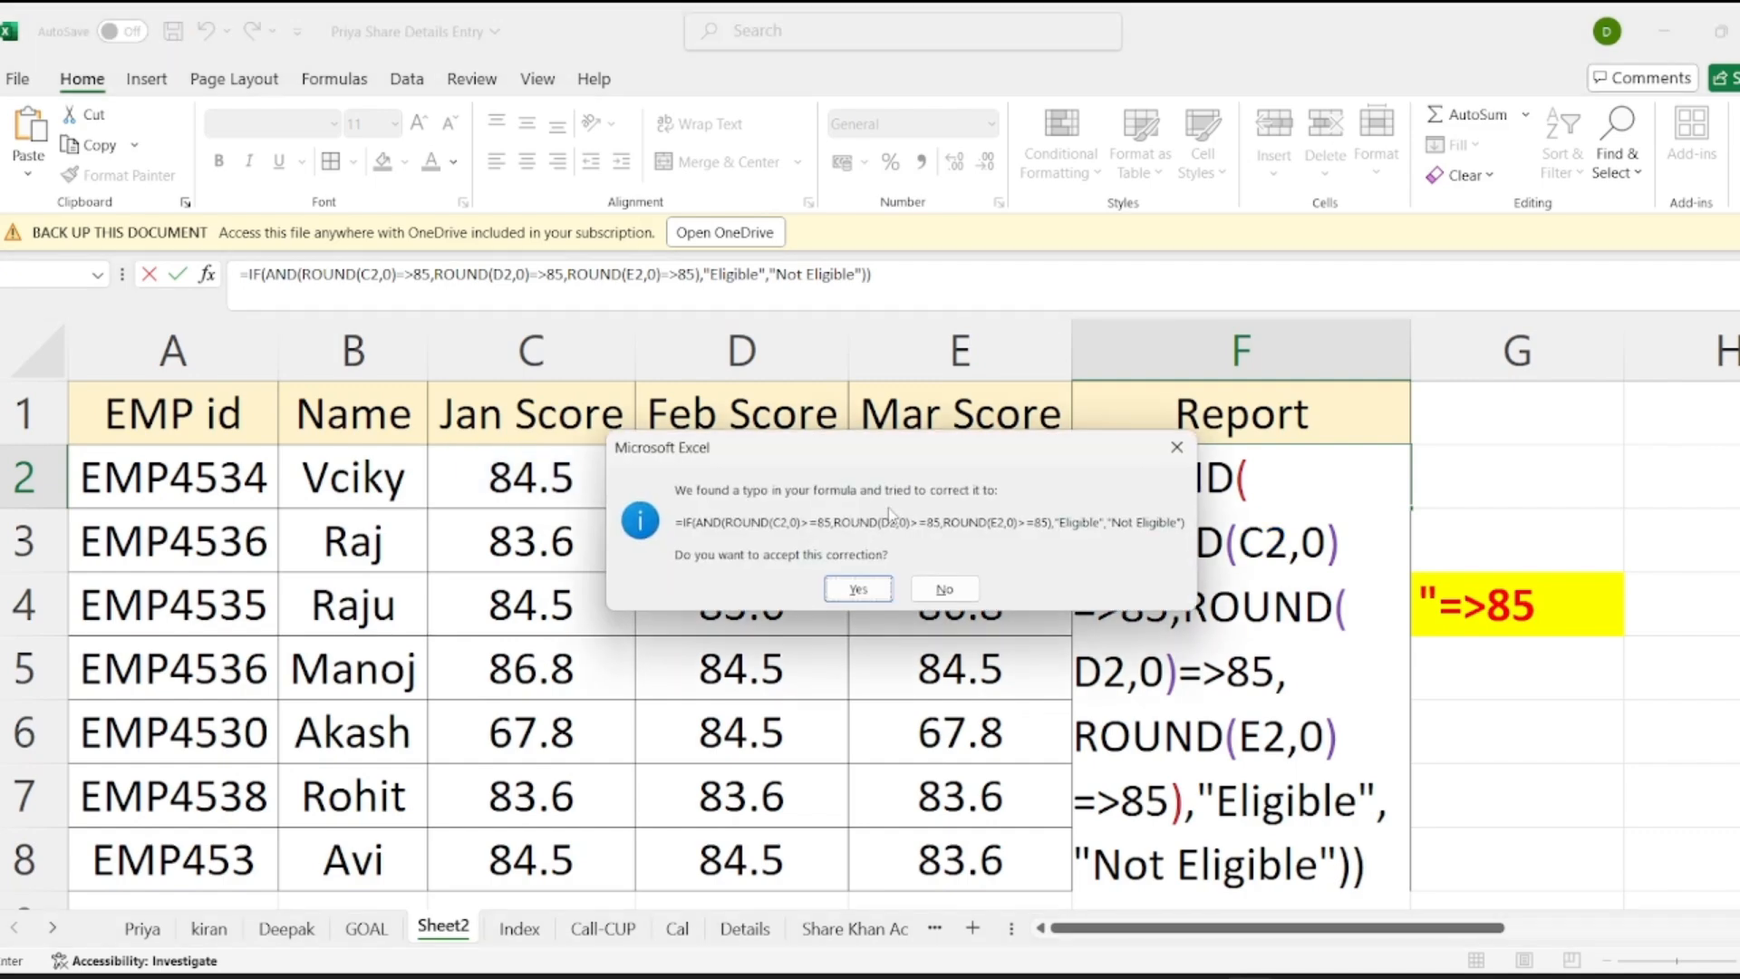
pyautogui.press('Return')
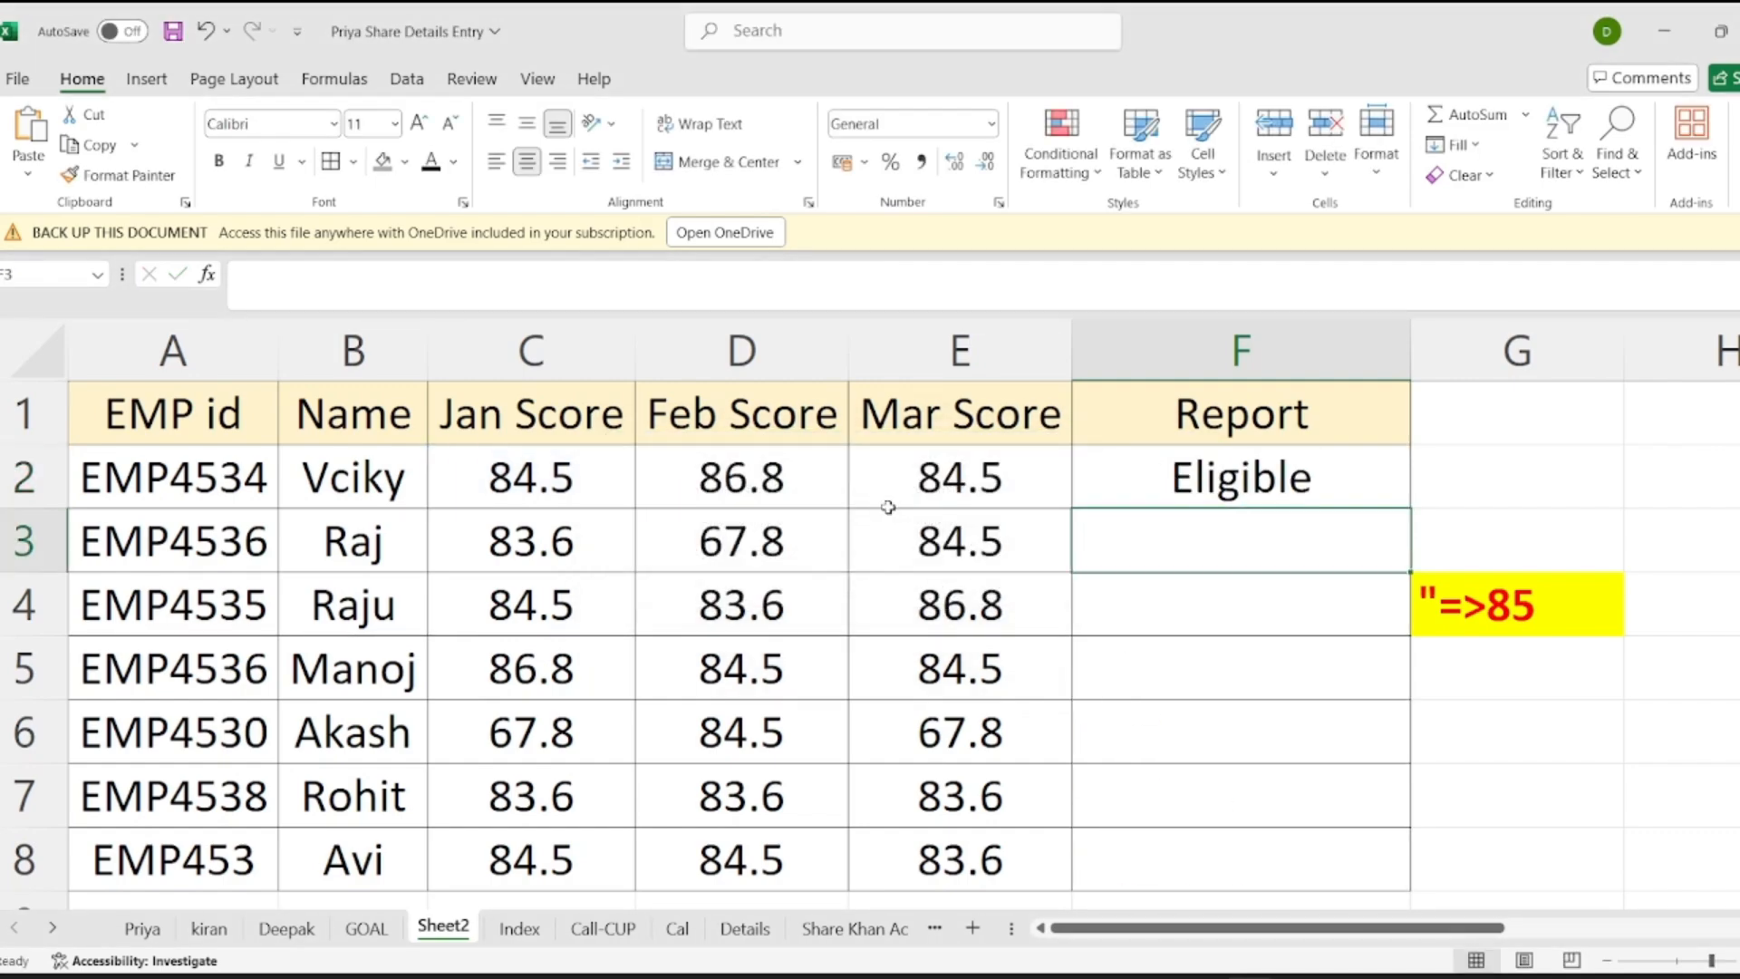
# Copy the F2 formula down the Report column through F8.
pyautogui.press('Up')
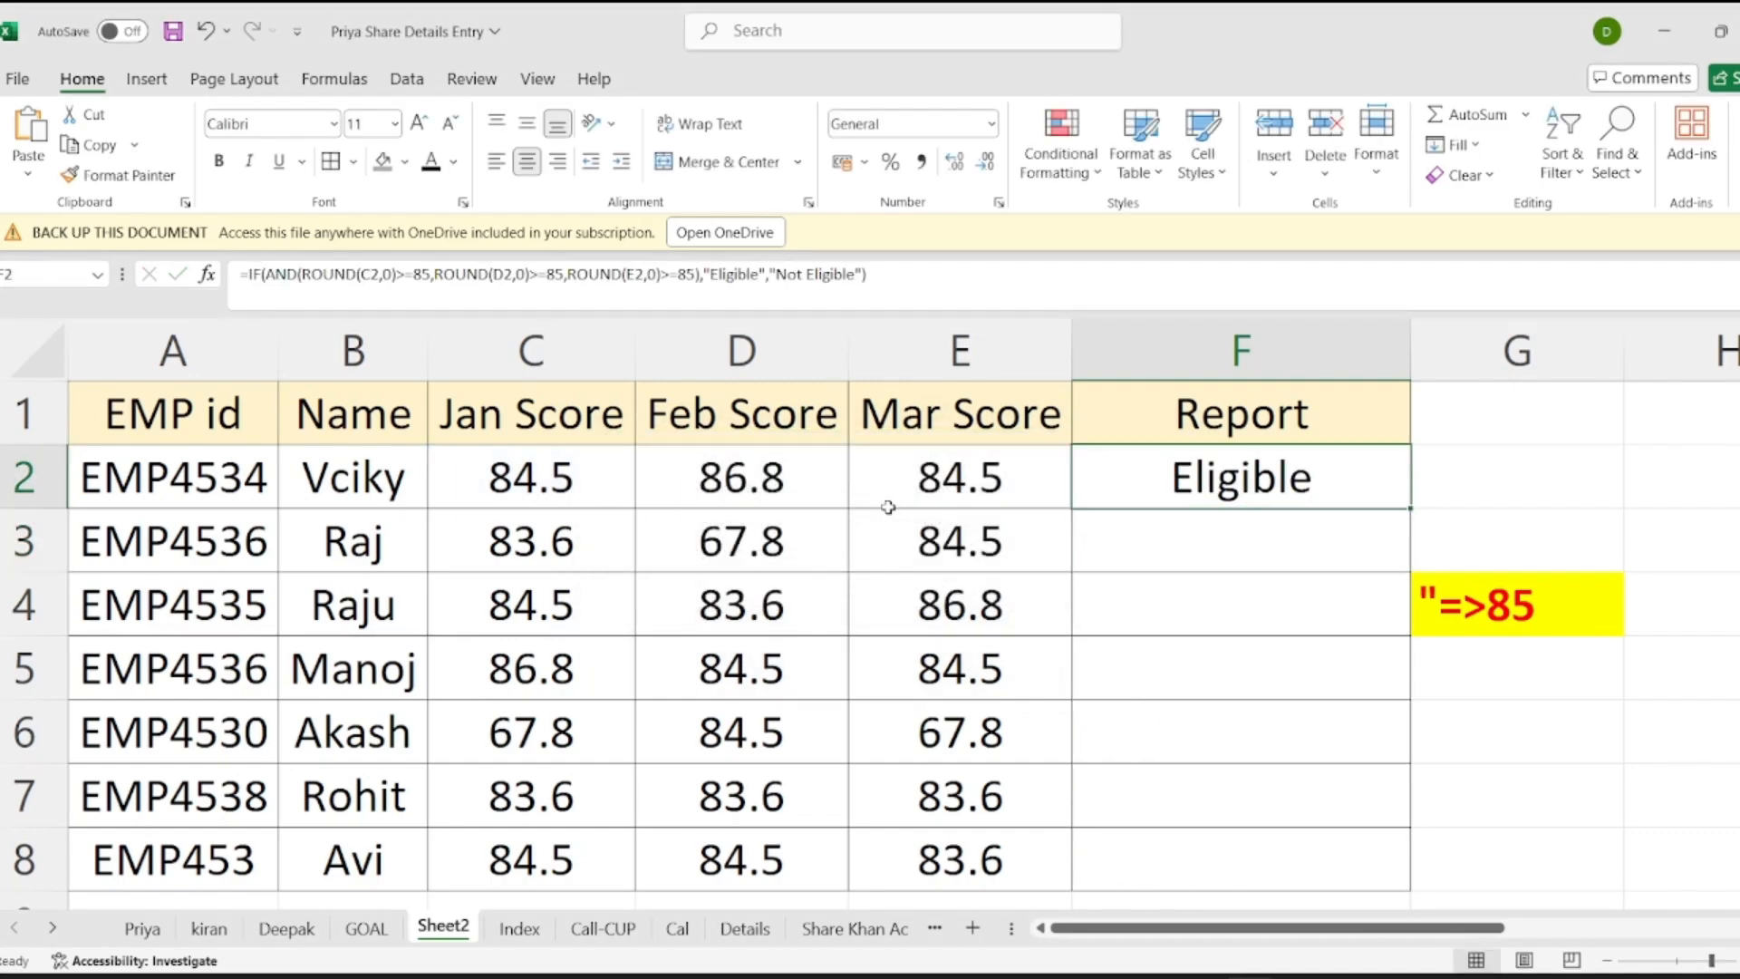
pyautogui.hotkey('ctrl', 'c')
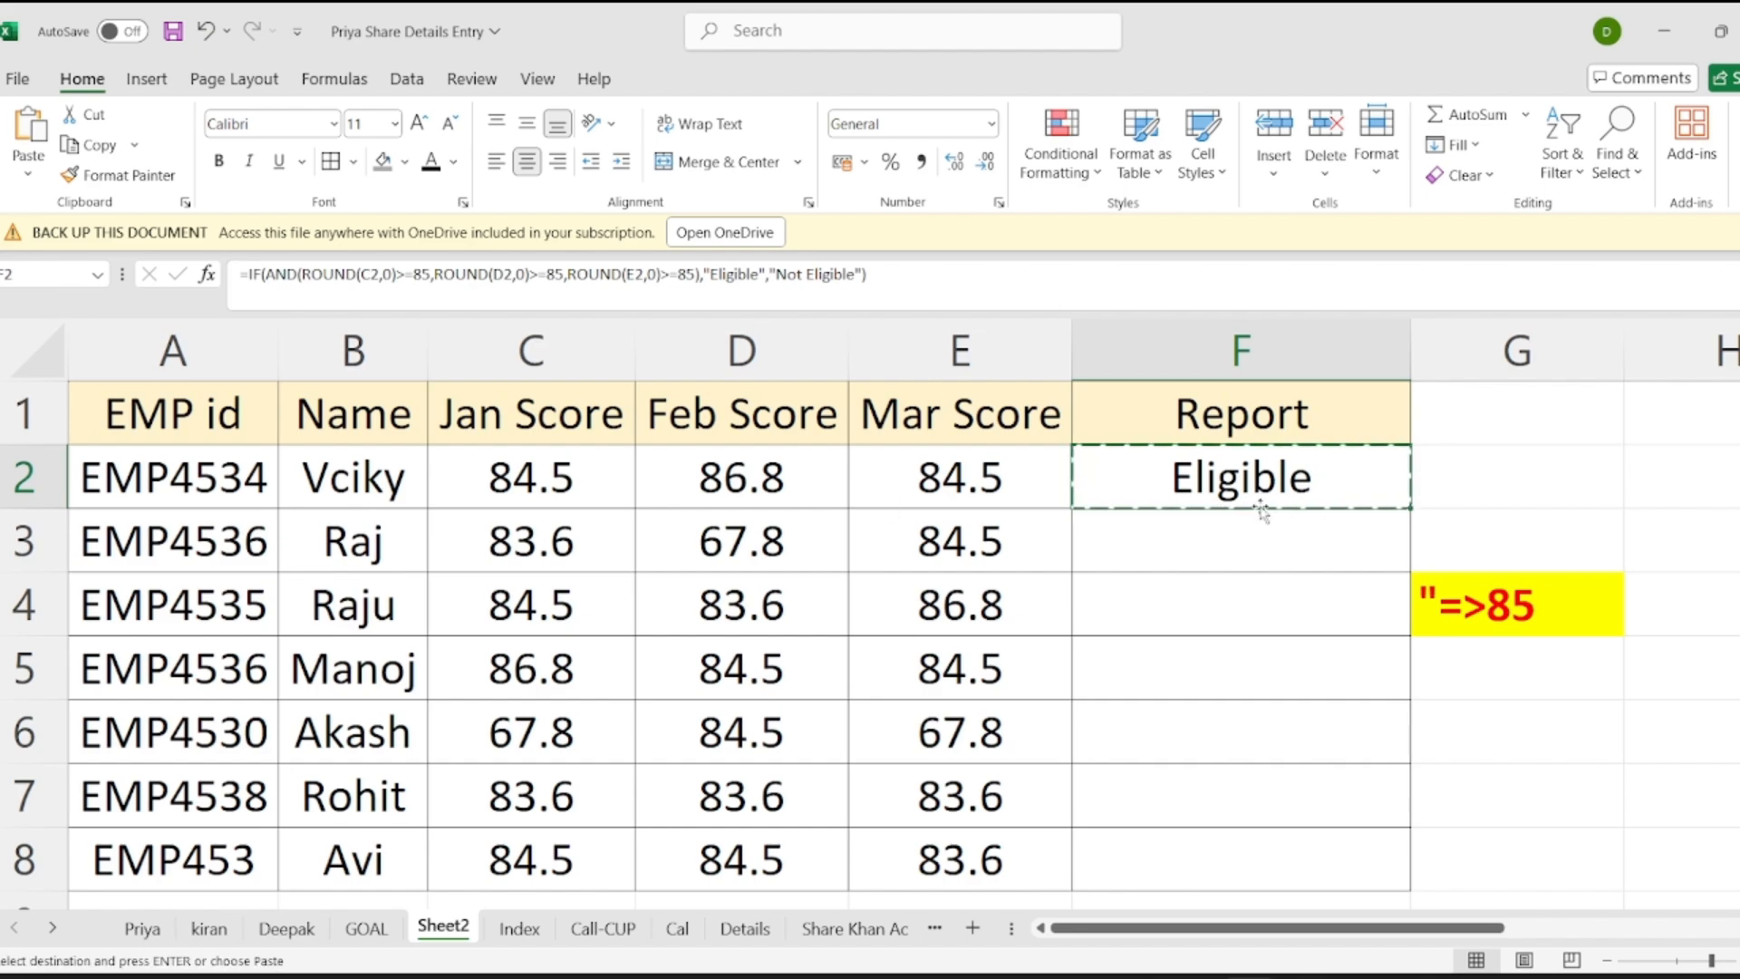
pyautogui.moveTo(1219, 519); pyautogui.dragTo(1232, 842)
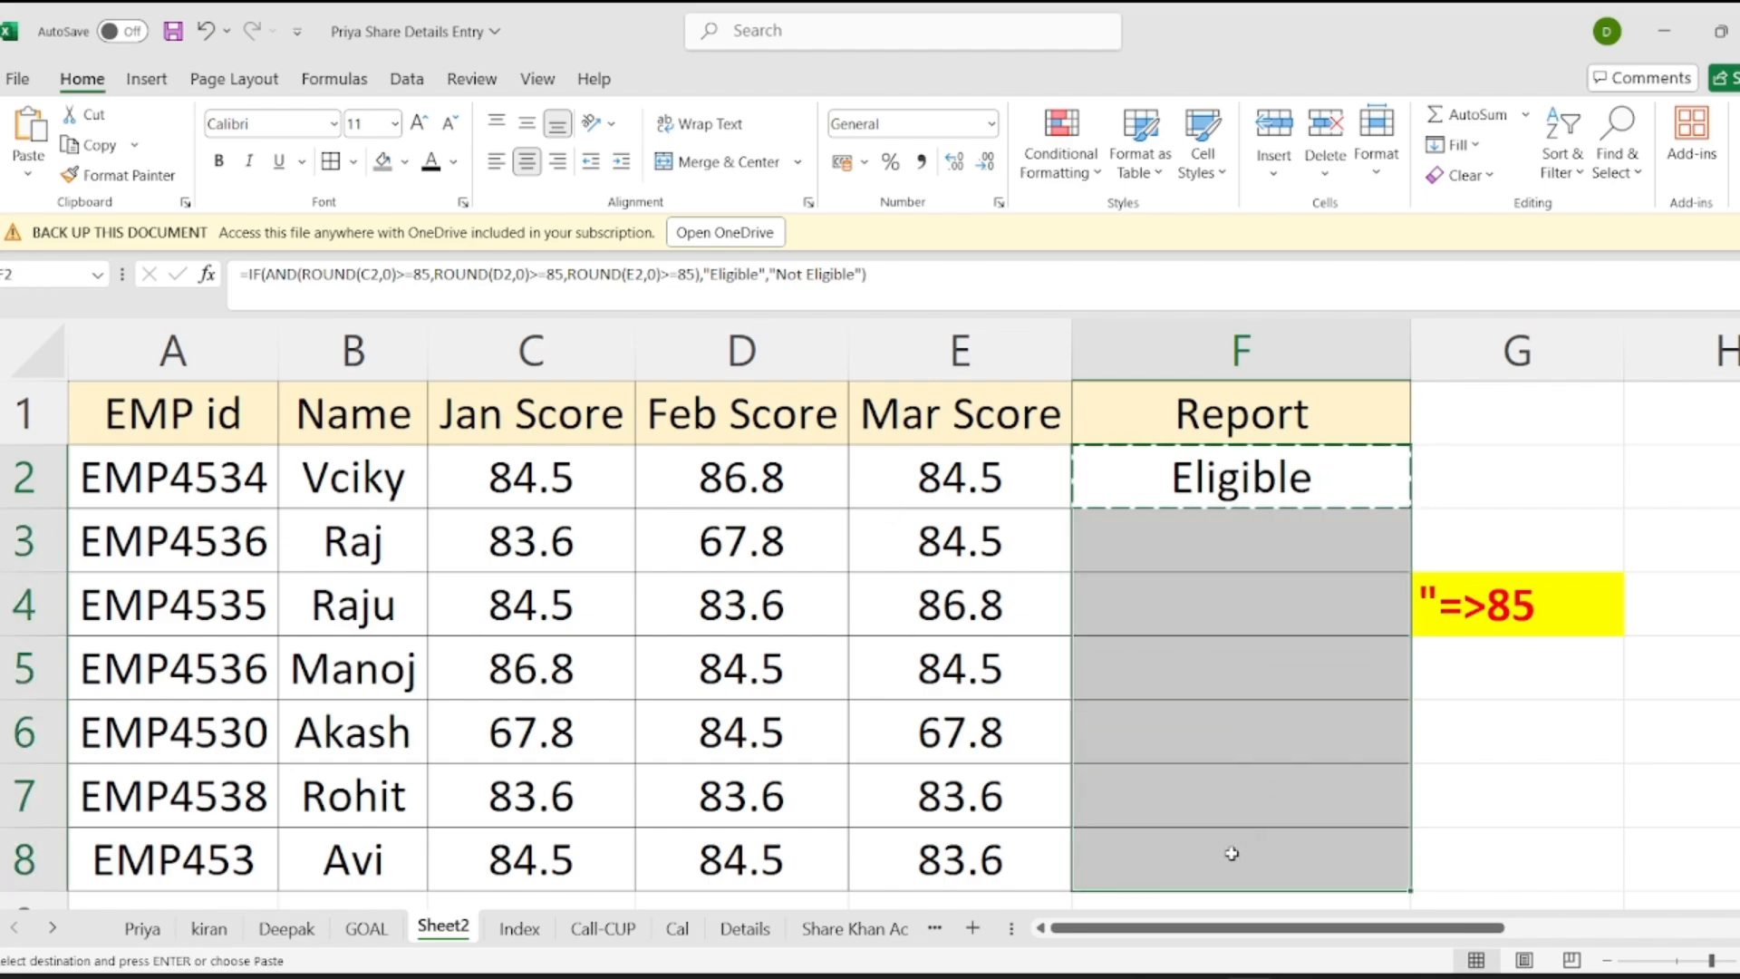
pyautogui.hotkey('ctrl', 'v')
pyautogui.click(1187, 634)
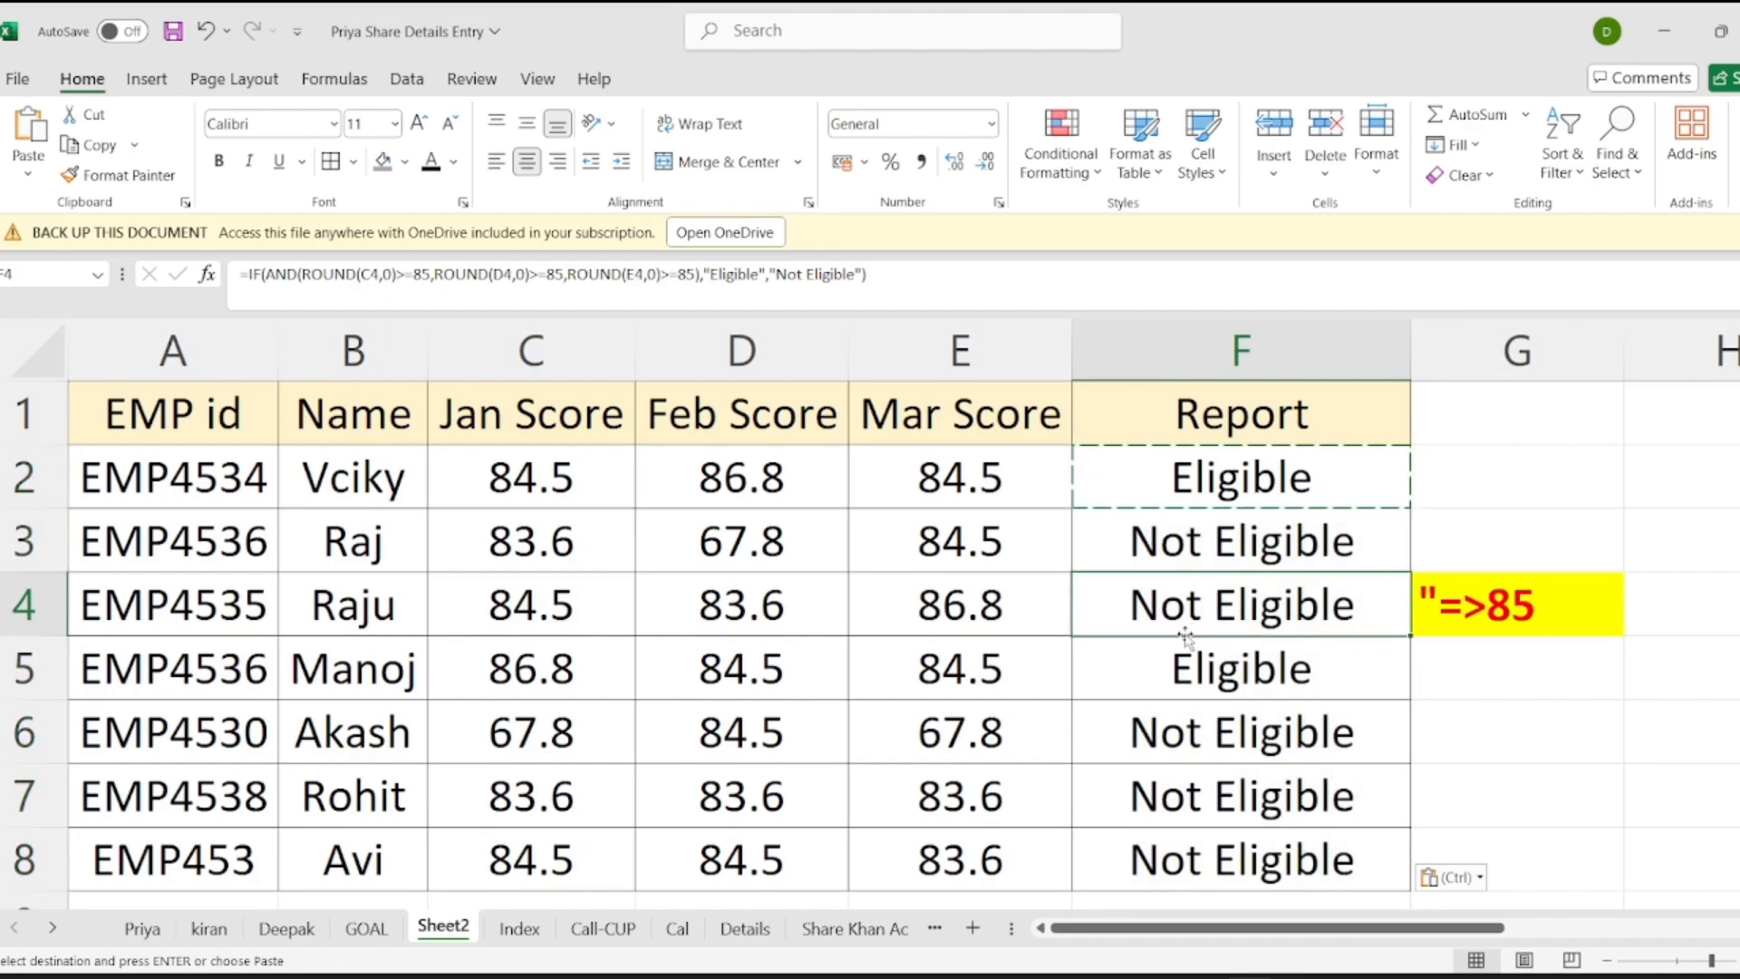
pyautogui.press('Escape')
# Check the Report result in row 2 against its Jan, Feb and Mar scores and the criterion in G4.
pyautogui.click(1211, 470)
pyautogui.click(384, 473)
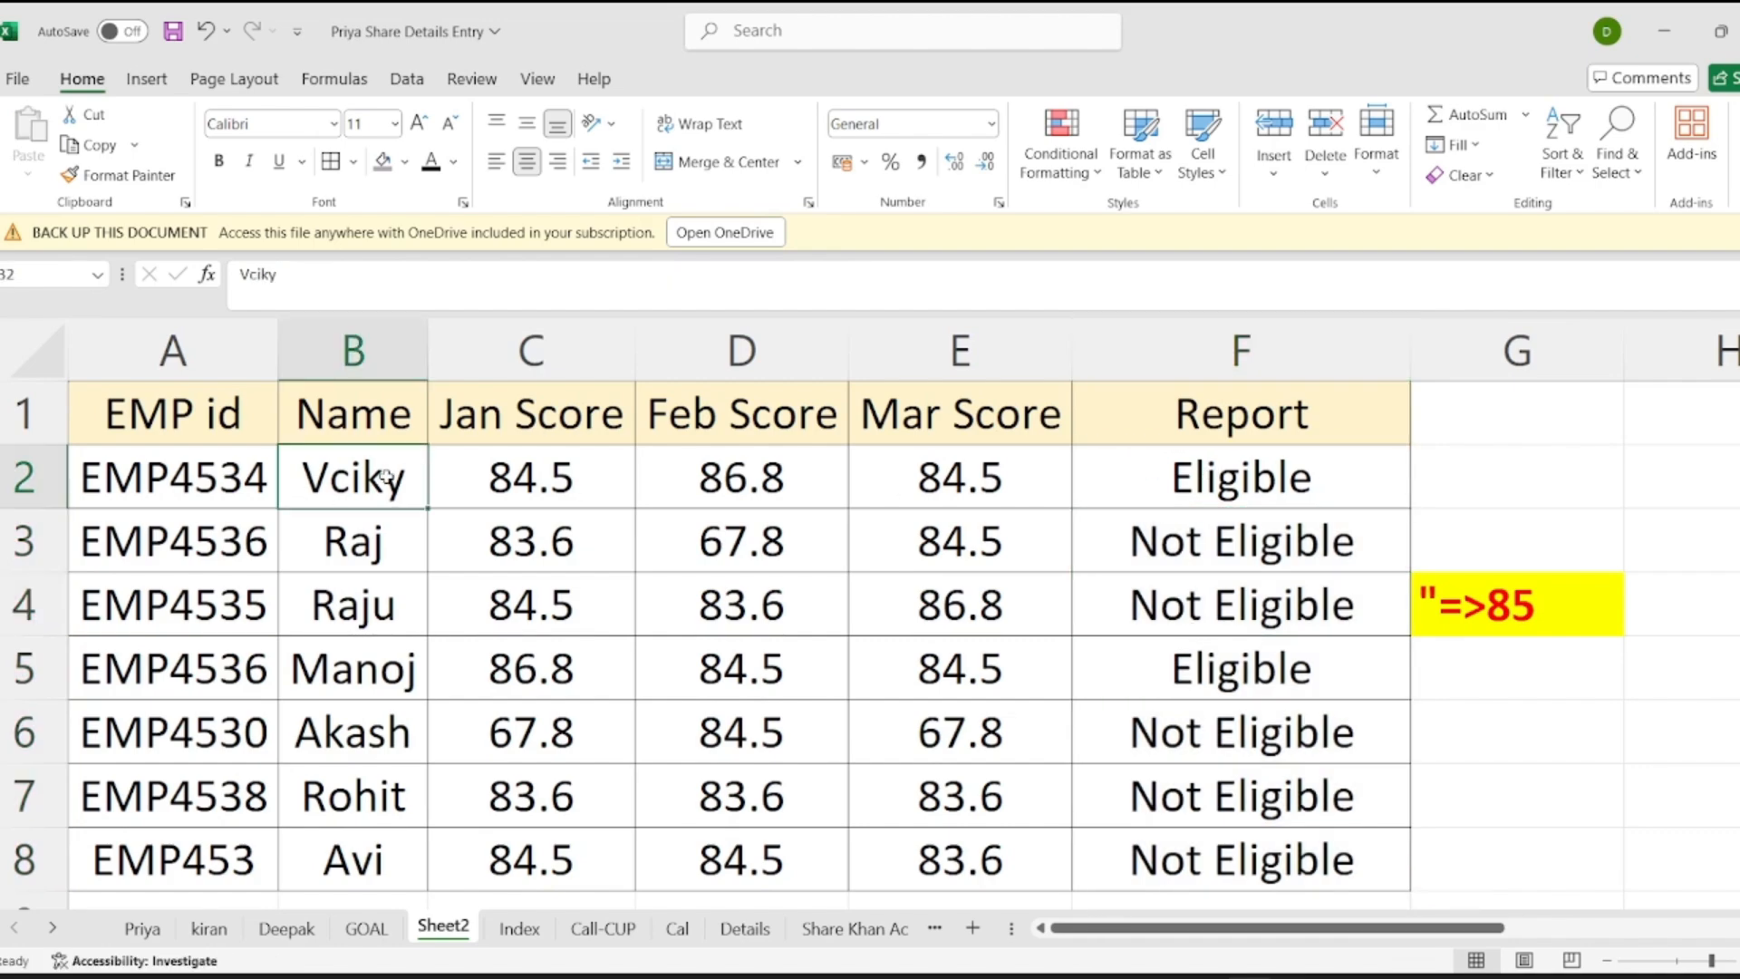
pyautogui.click(535, 488)
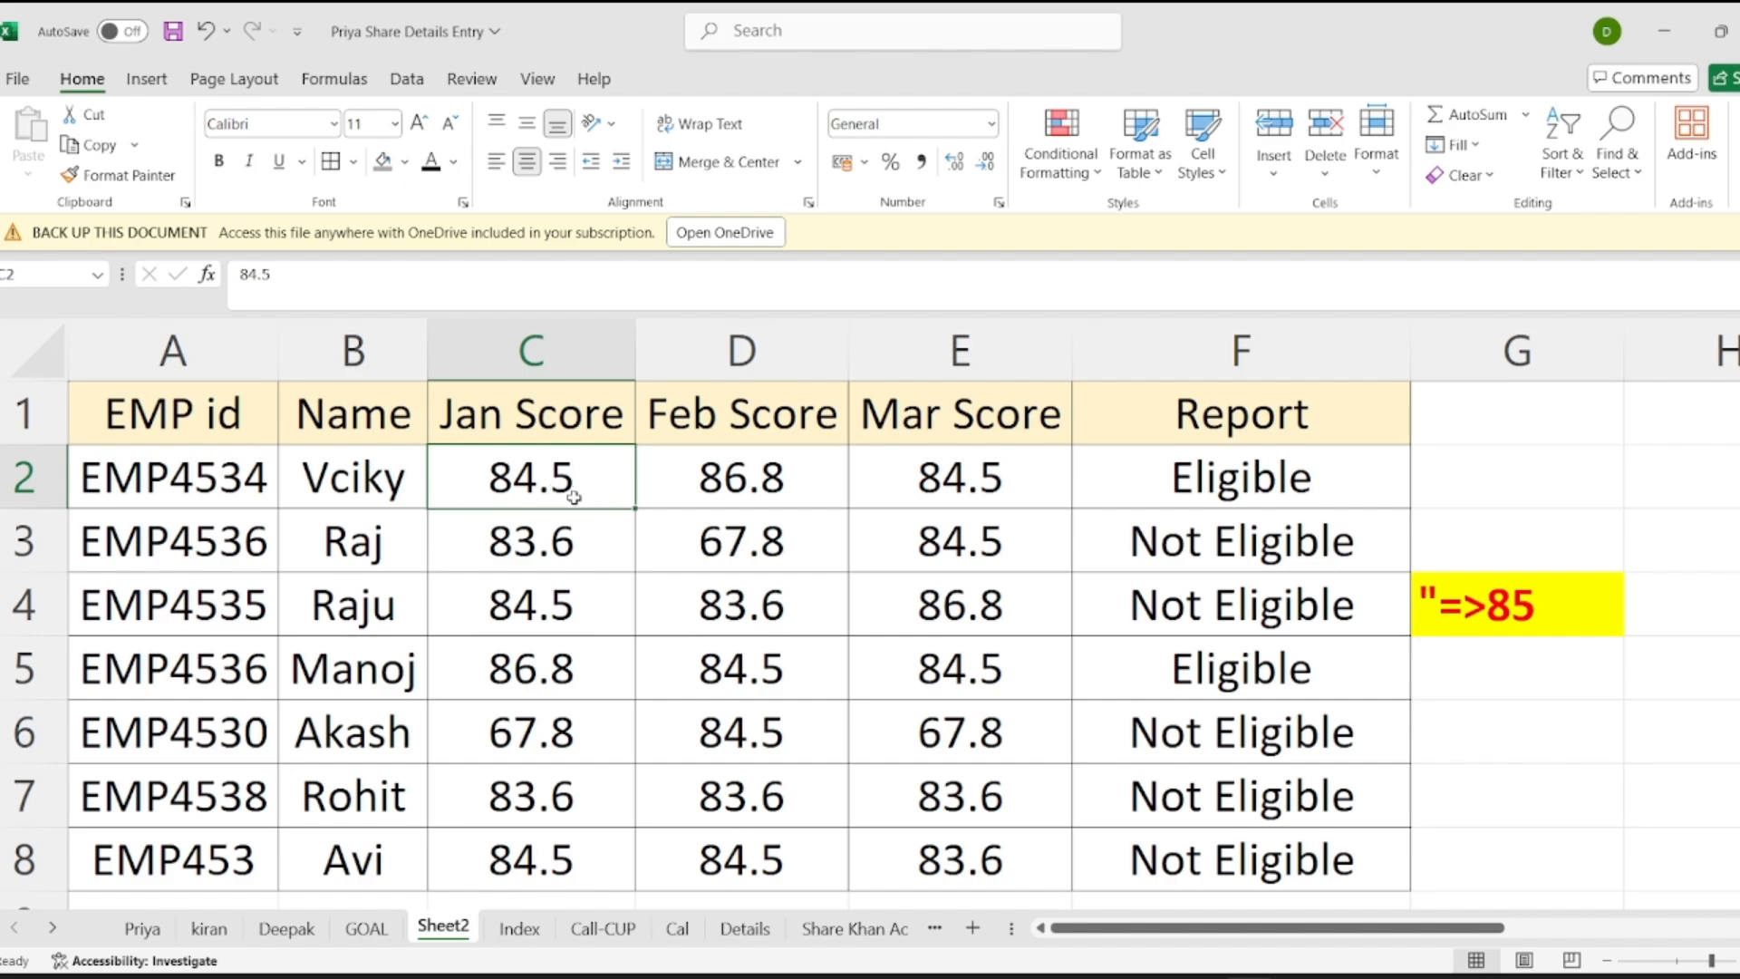
pyautogui.click(802, 497)
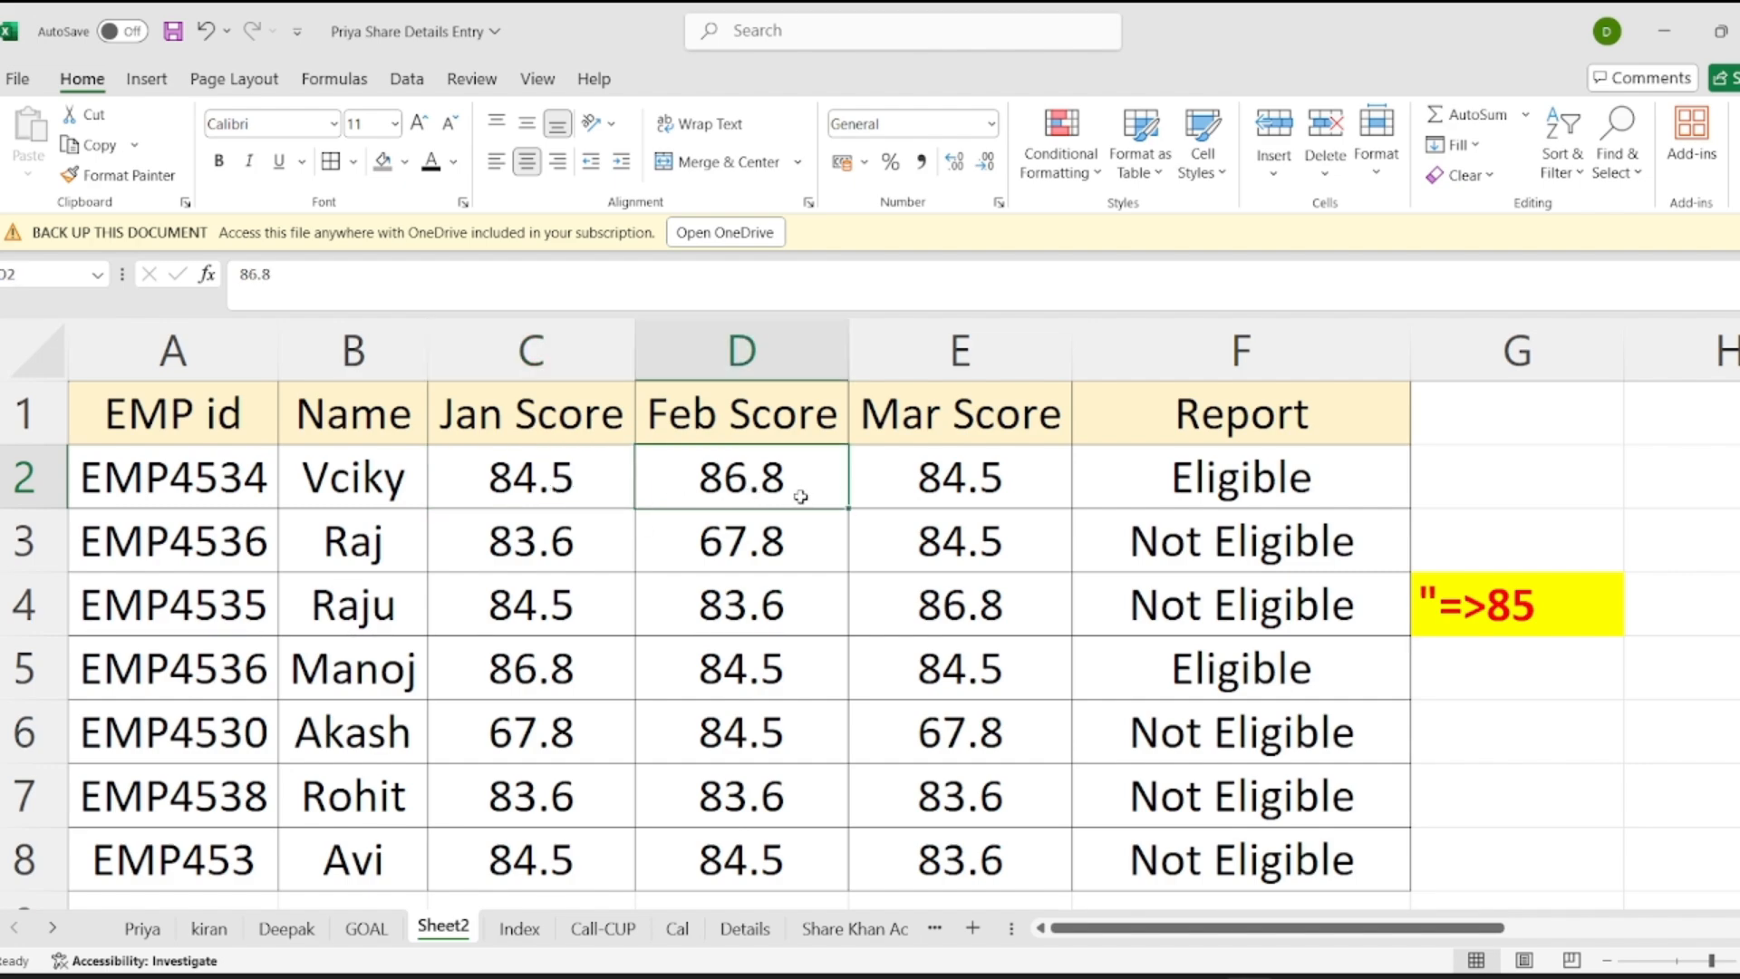
pyautogui.click(950, 487)
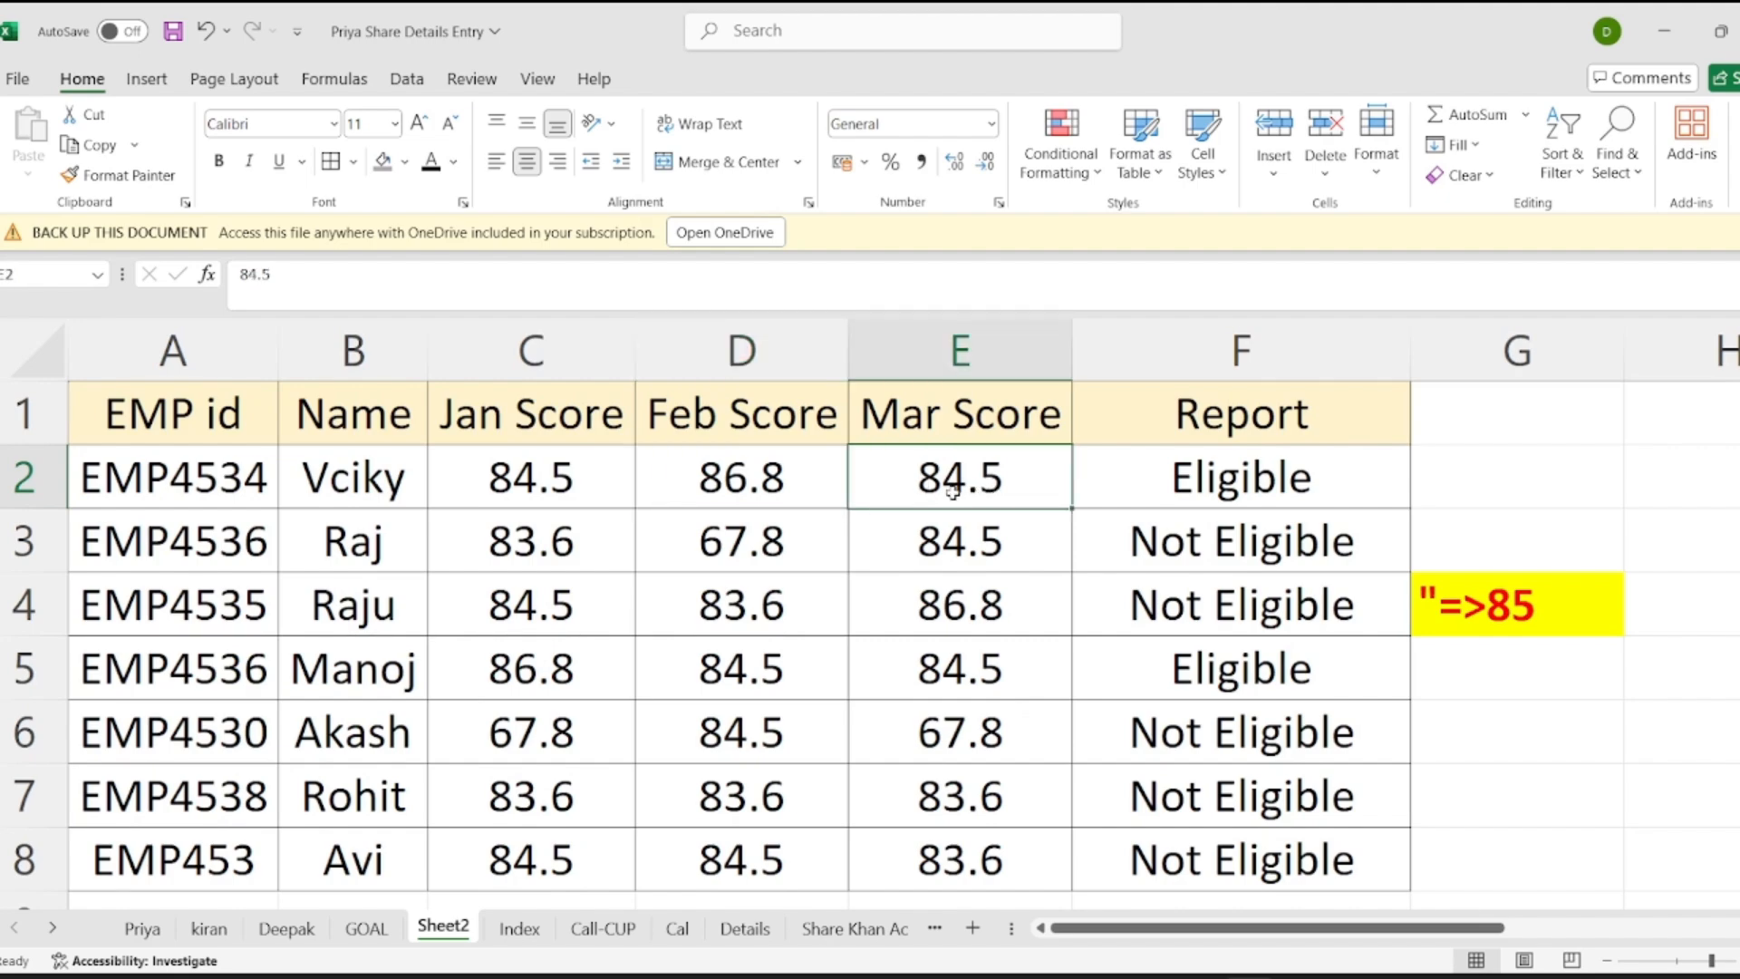
pyautogui.moveTo(889, 485)
pyautogui.mouseDown()
pyautogui.moveTo(555, 478)
pyautogui.moveTo(596, 485)
pyautogui.mouseUp()
pyautogui.click(678, 481)
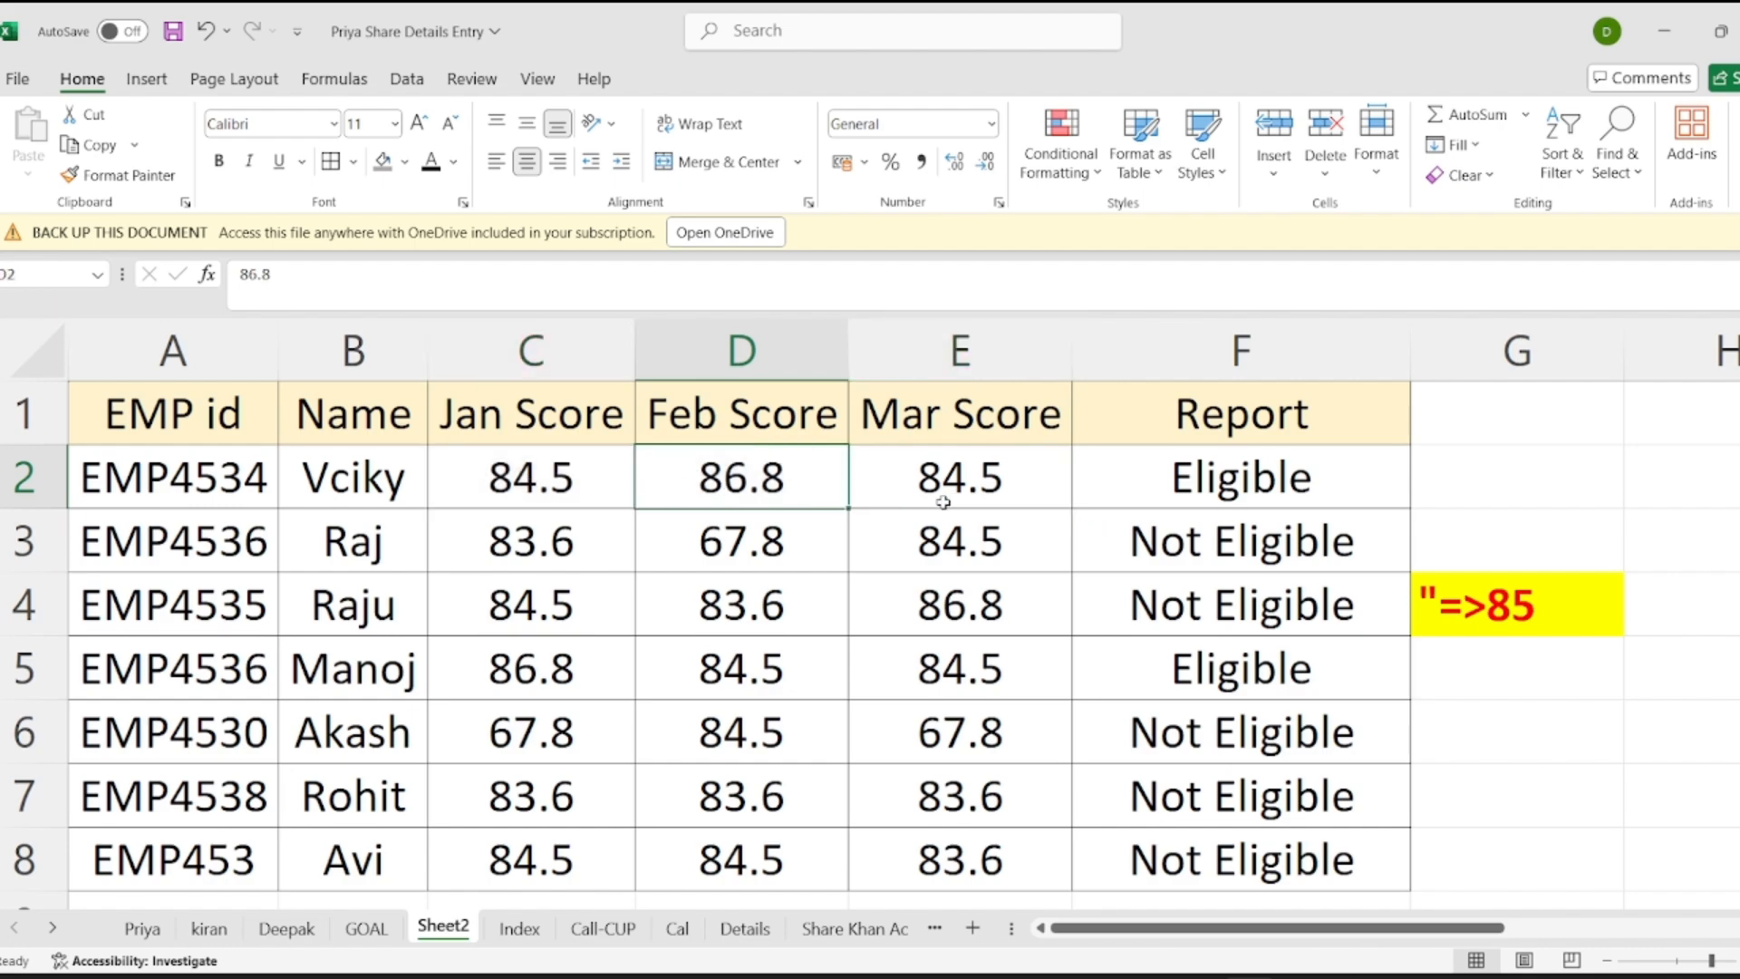
pyautogui.click(1596, 621)
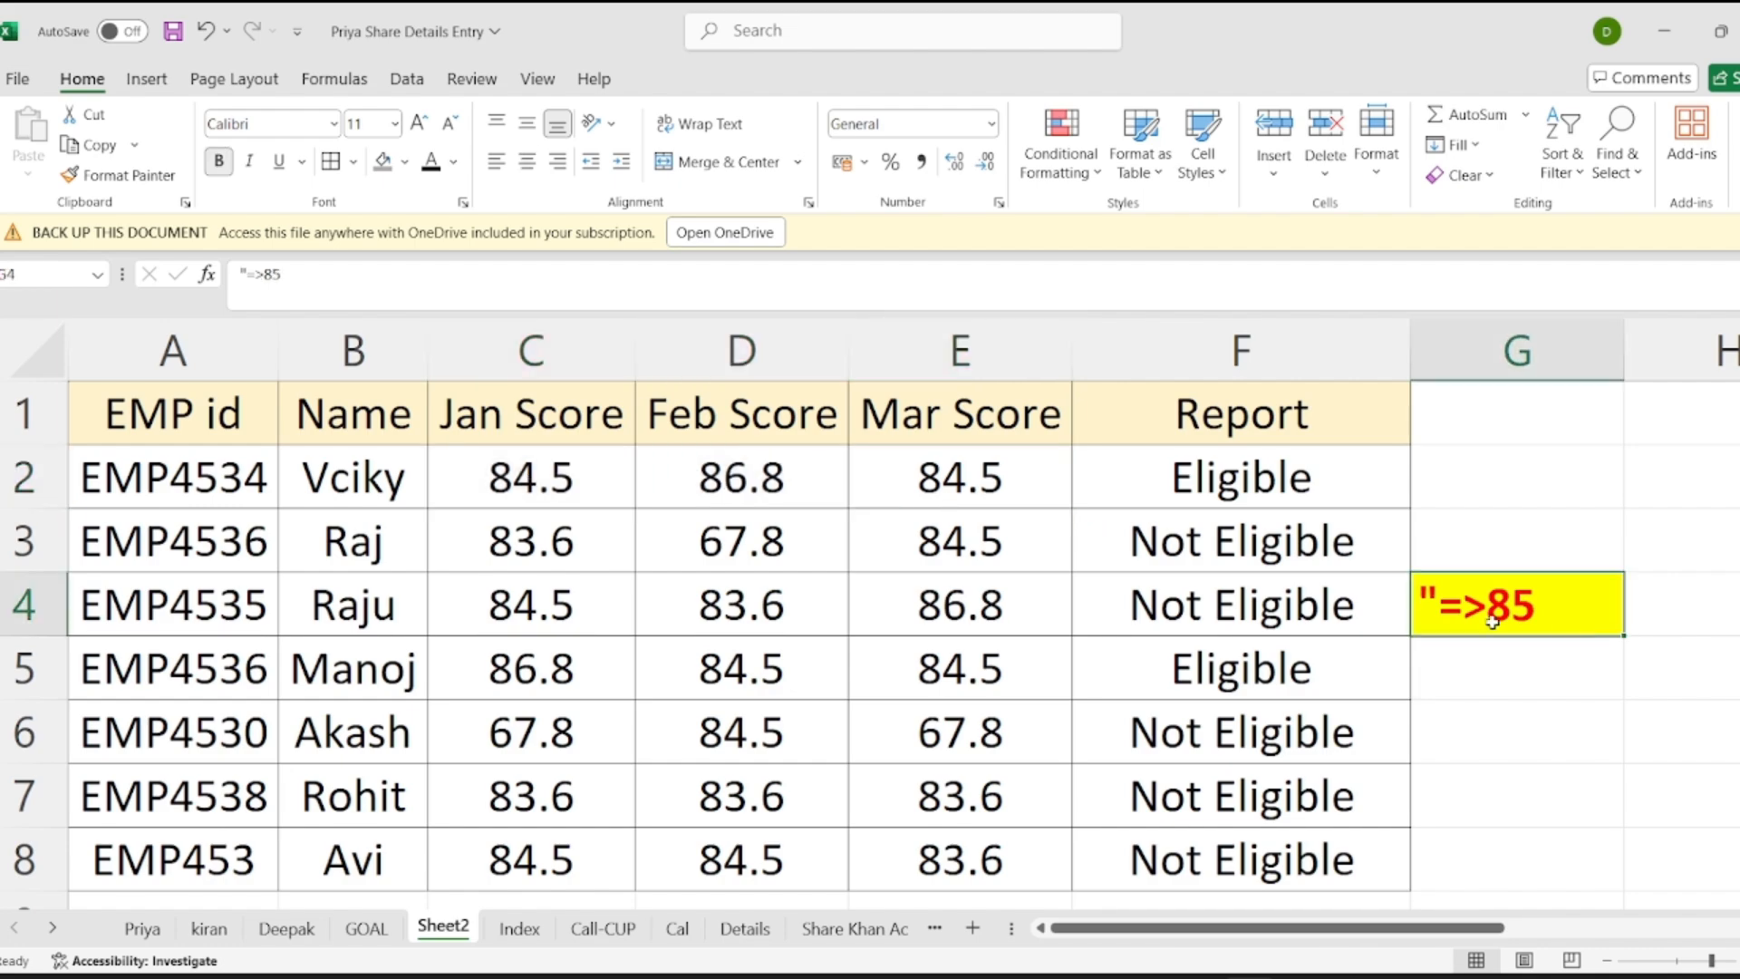
pyautogui.click(1286, 489)
# Check the Report result in row 3 against its Jan, Feb and Mar scores.
pyautogui.click(346, 518)
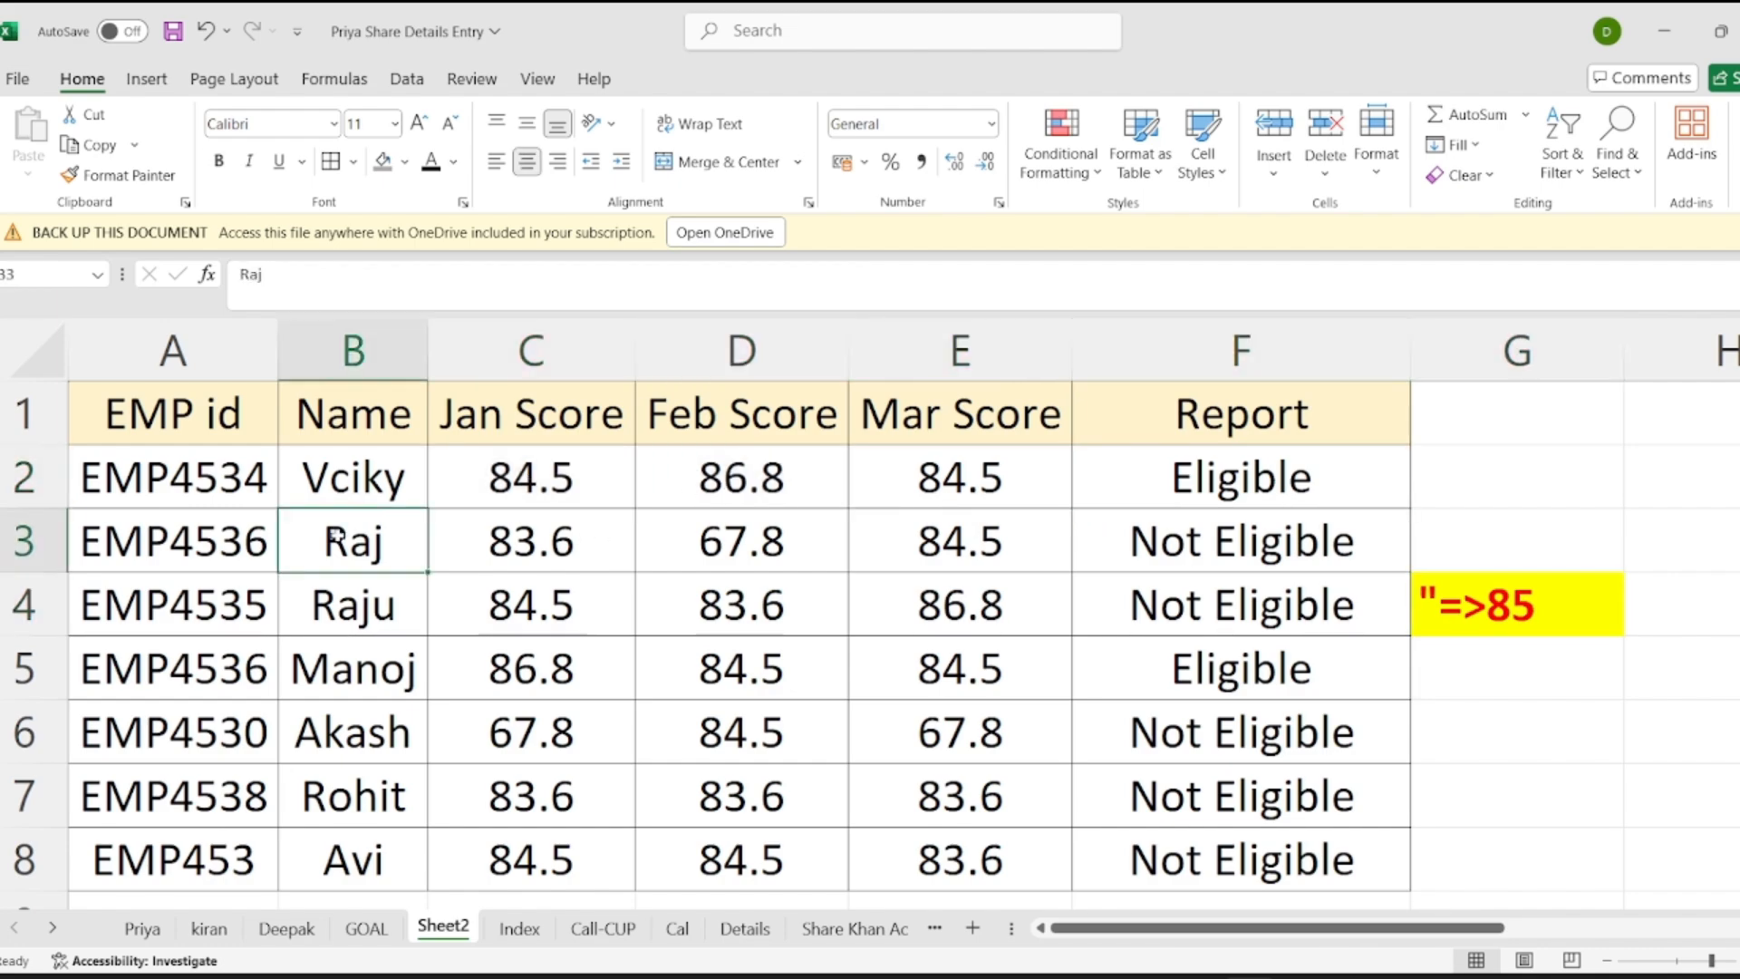
pyautogui.click(505, 551)
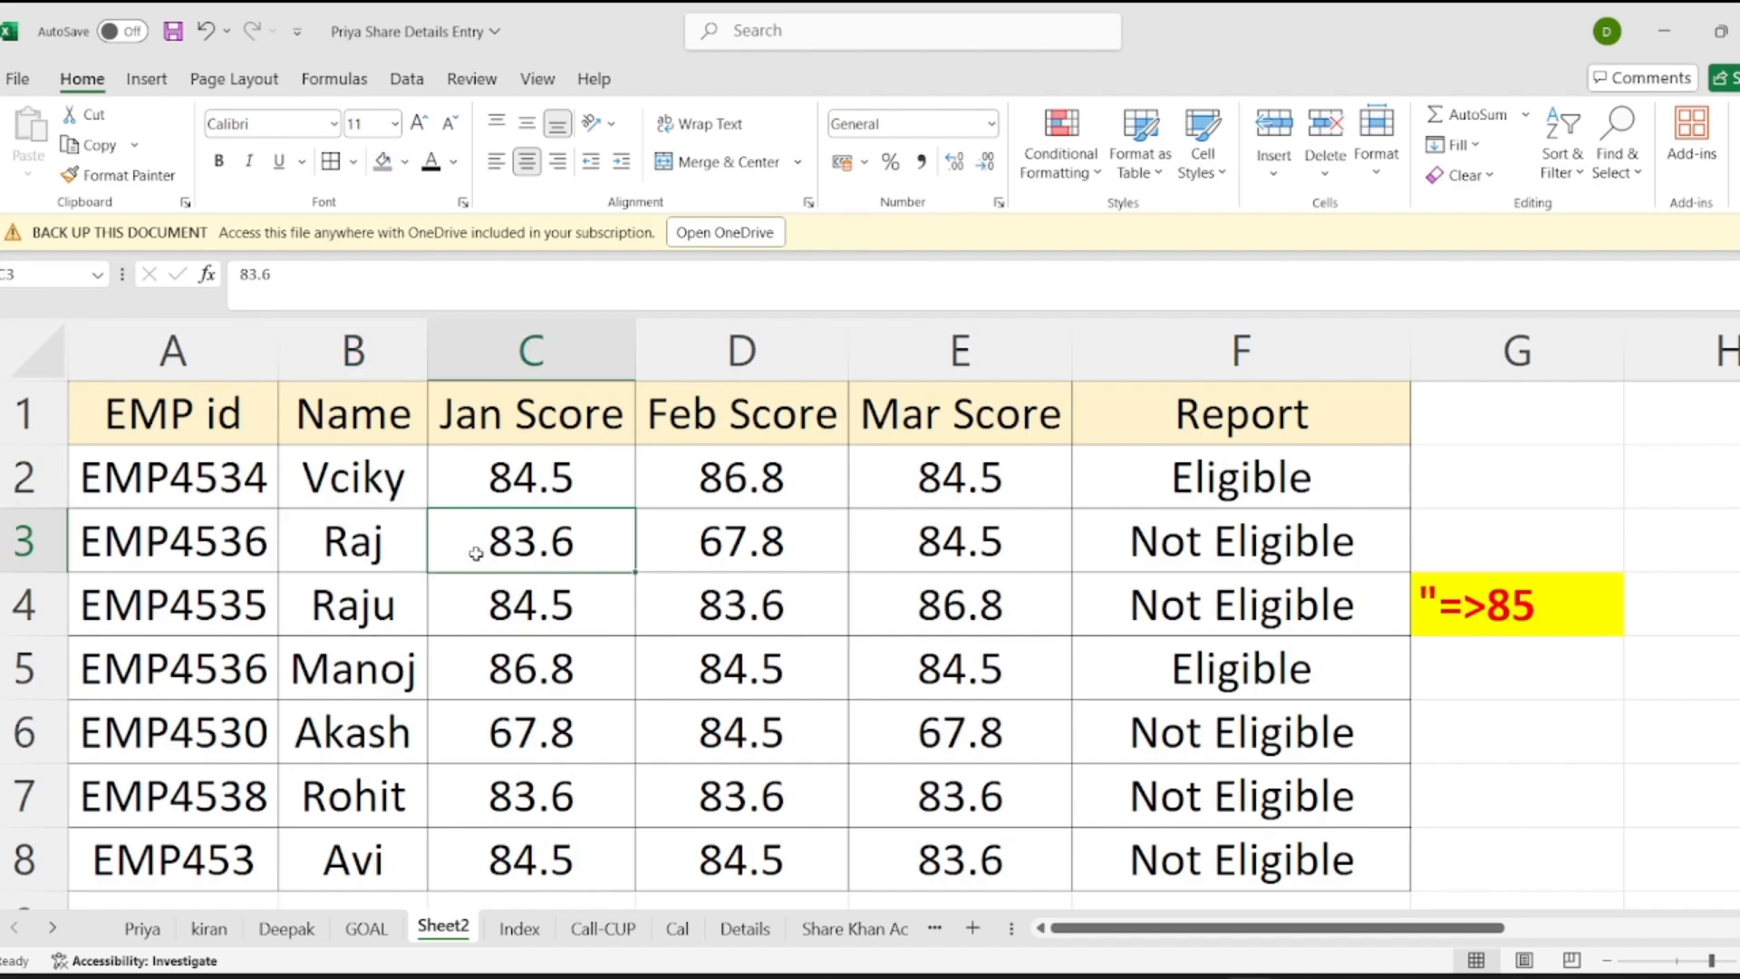
pyautogui.click(780, 543)
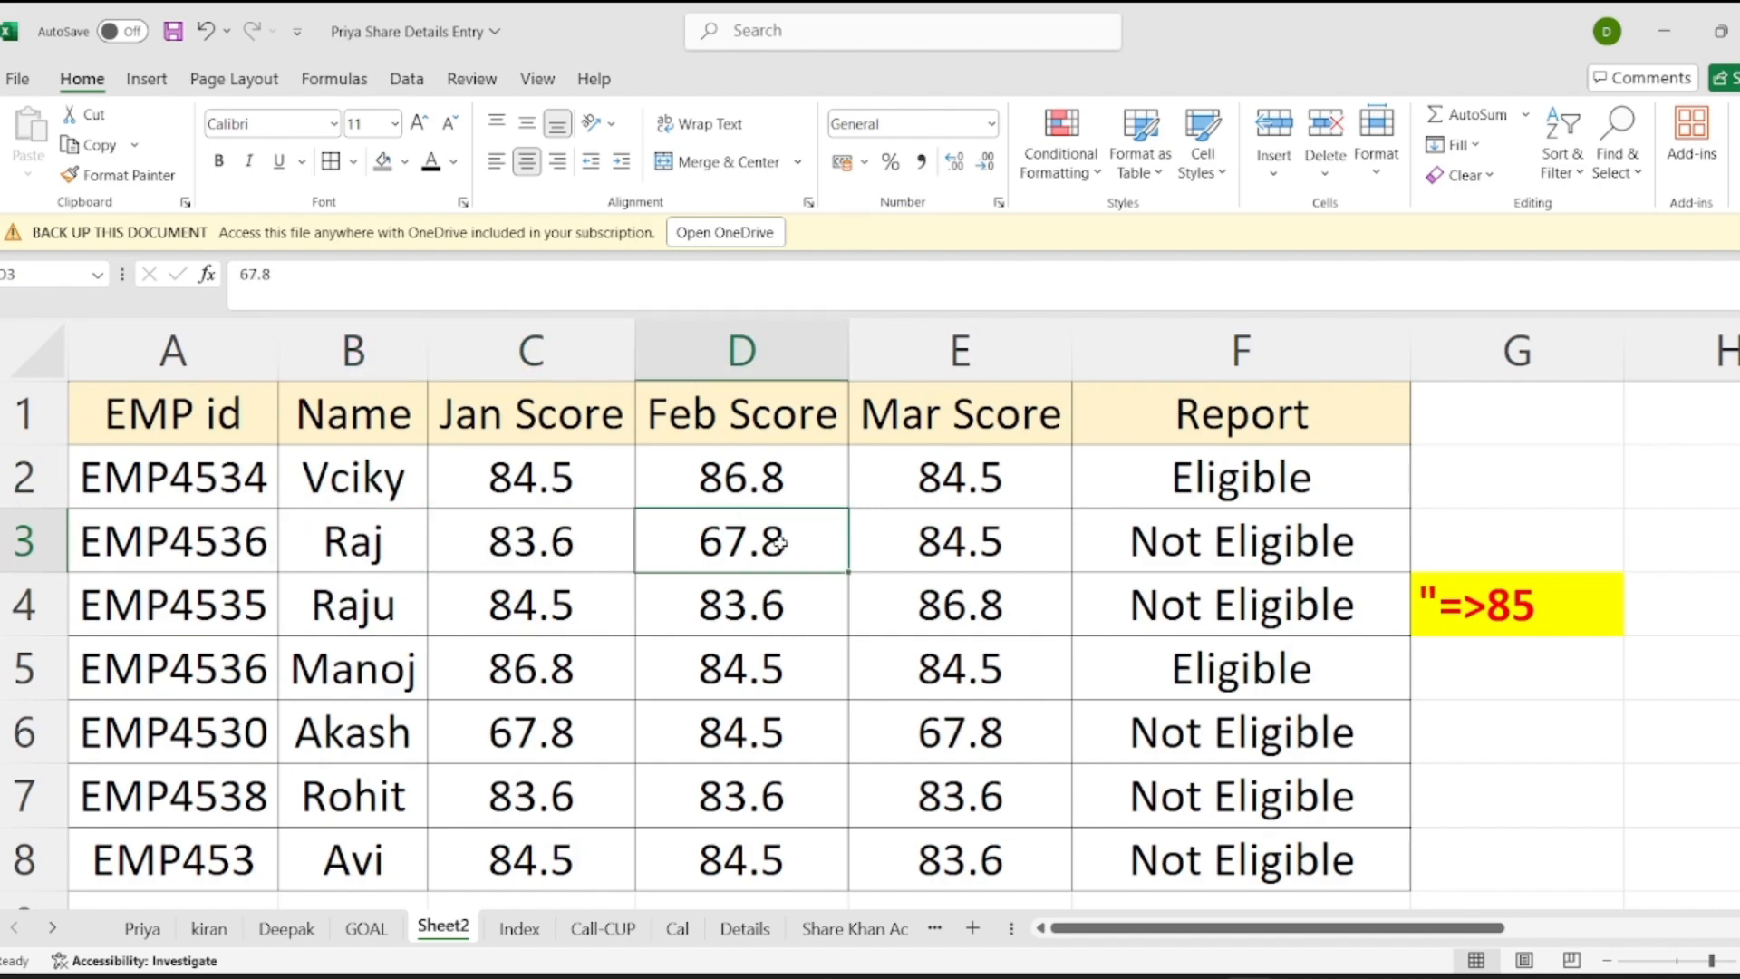
pyautogui.click(945, 546)
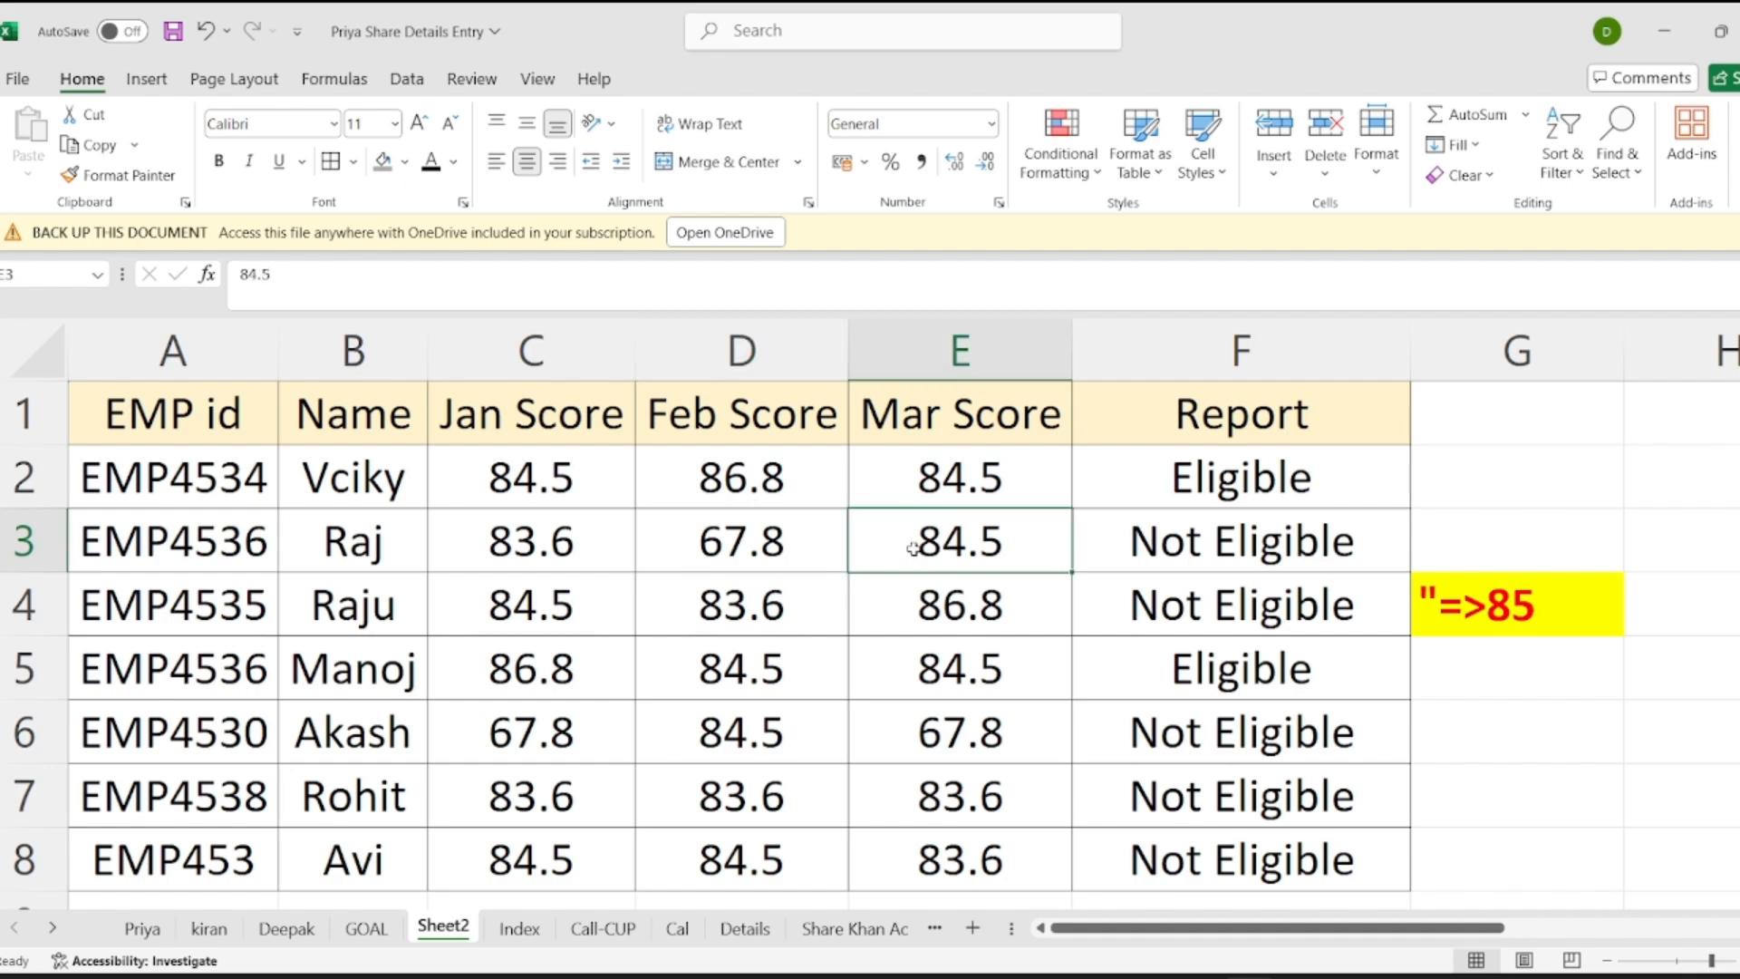
pyautogui.click(943, 363)
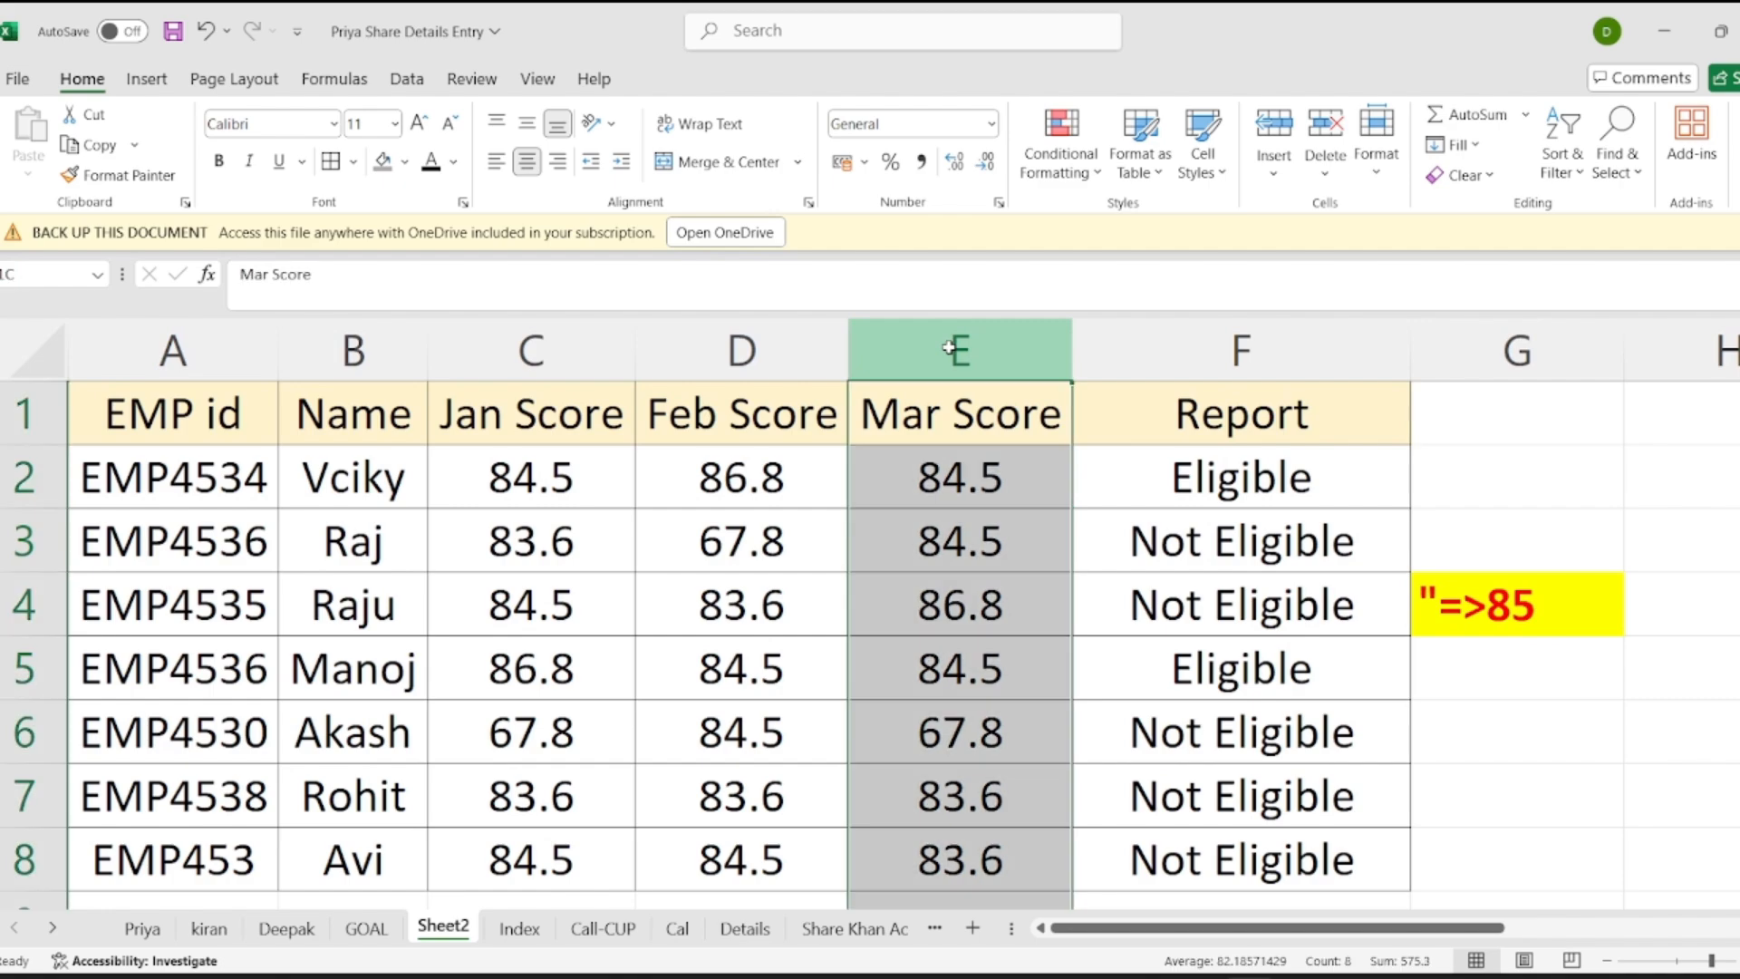
pyautogui.click(986, 564)
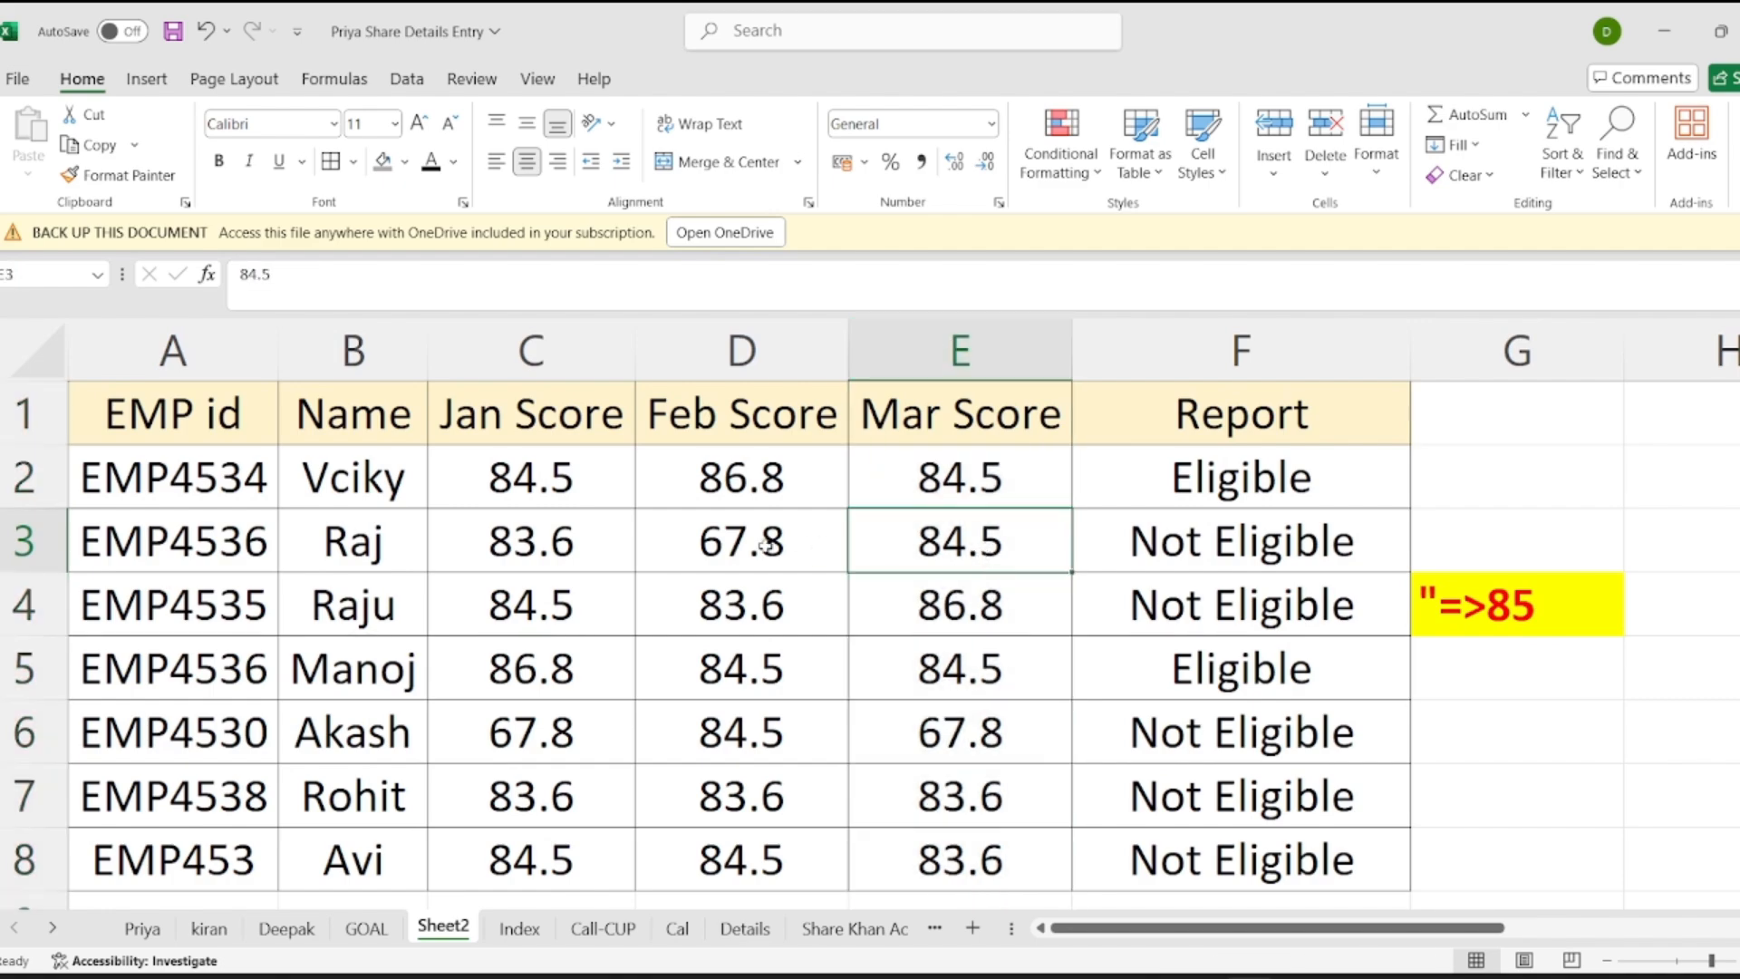
pyautogui.moveTo(535, 544); pyautogui.dragTo(725, 544)
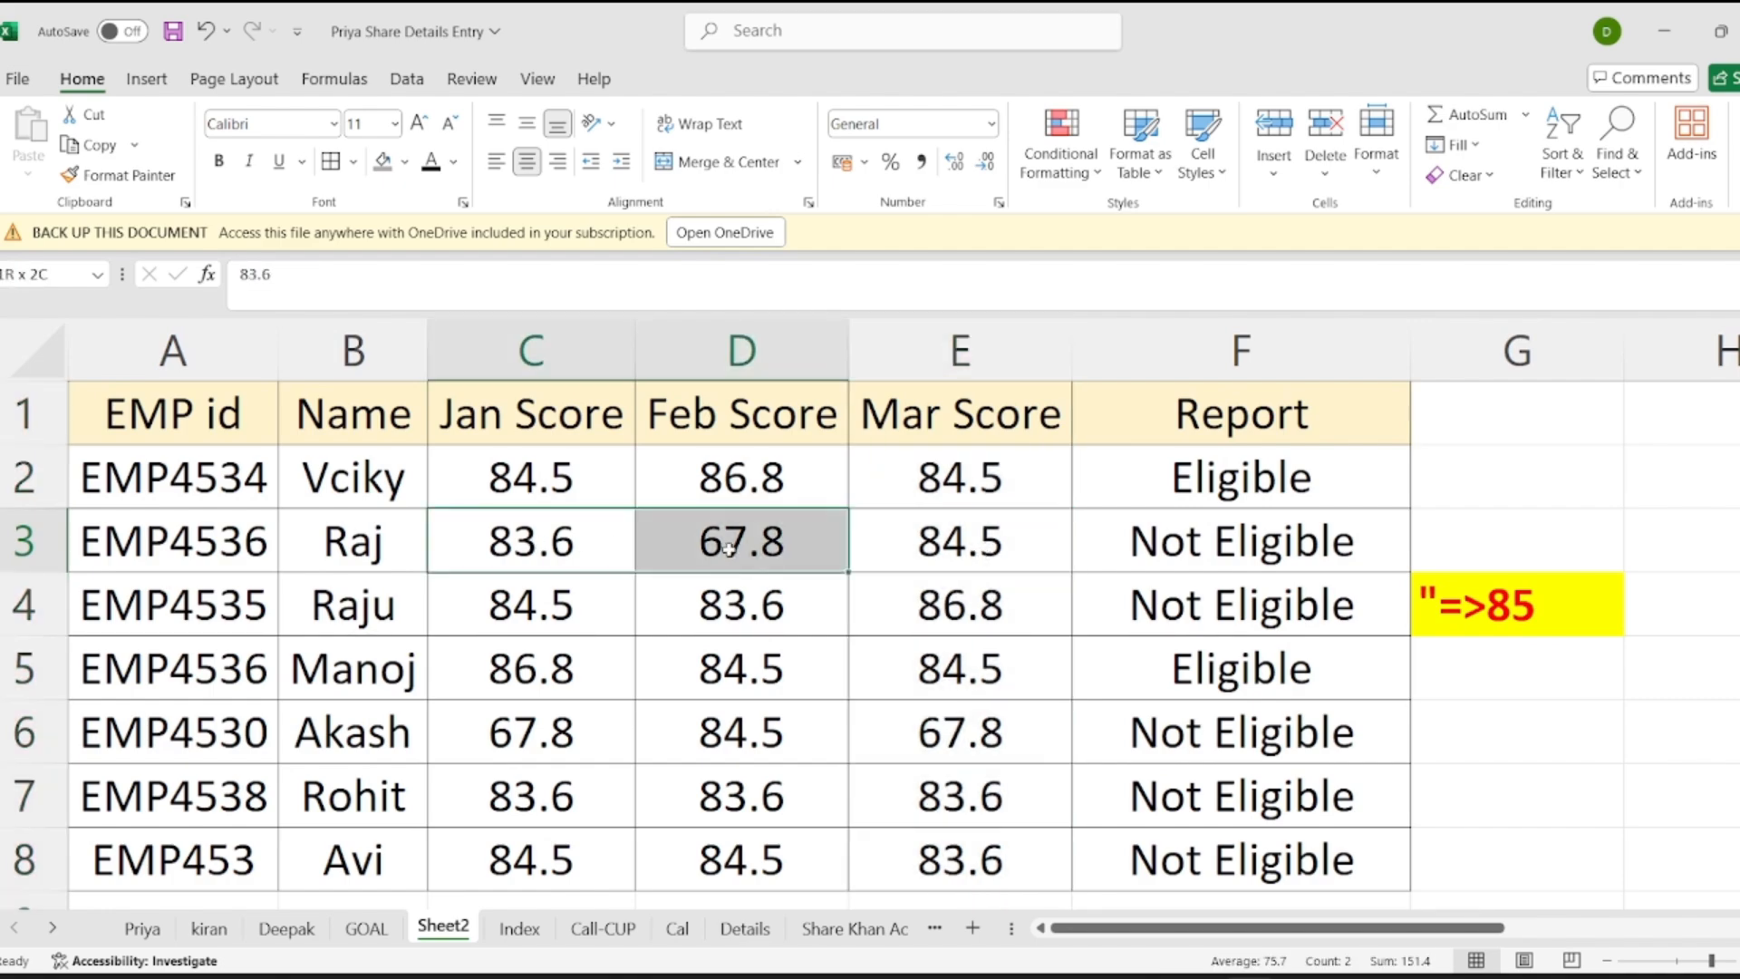
pyautogui.click(1151, 541)
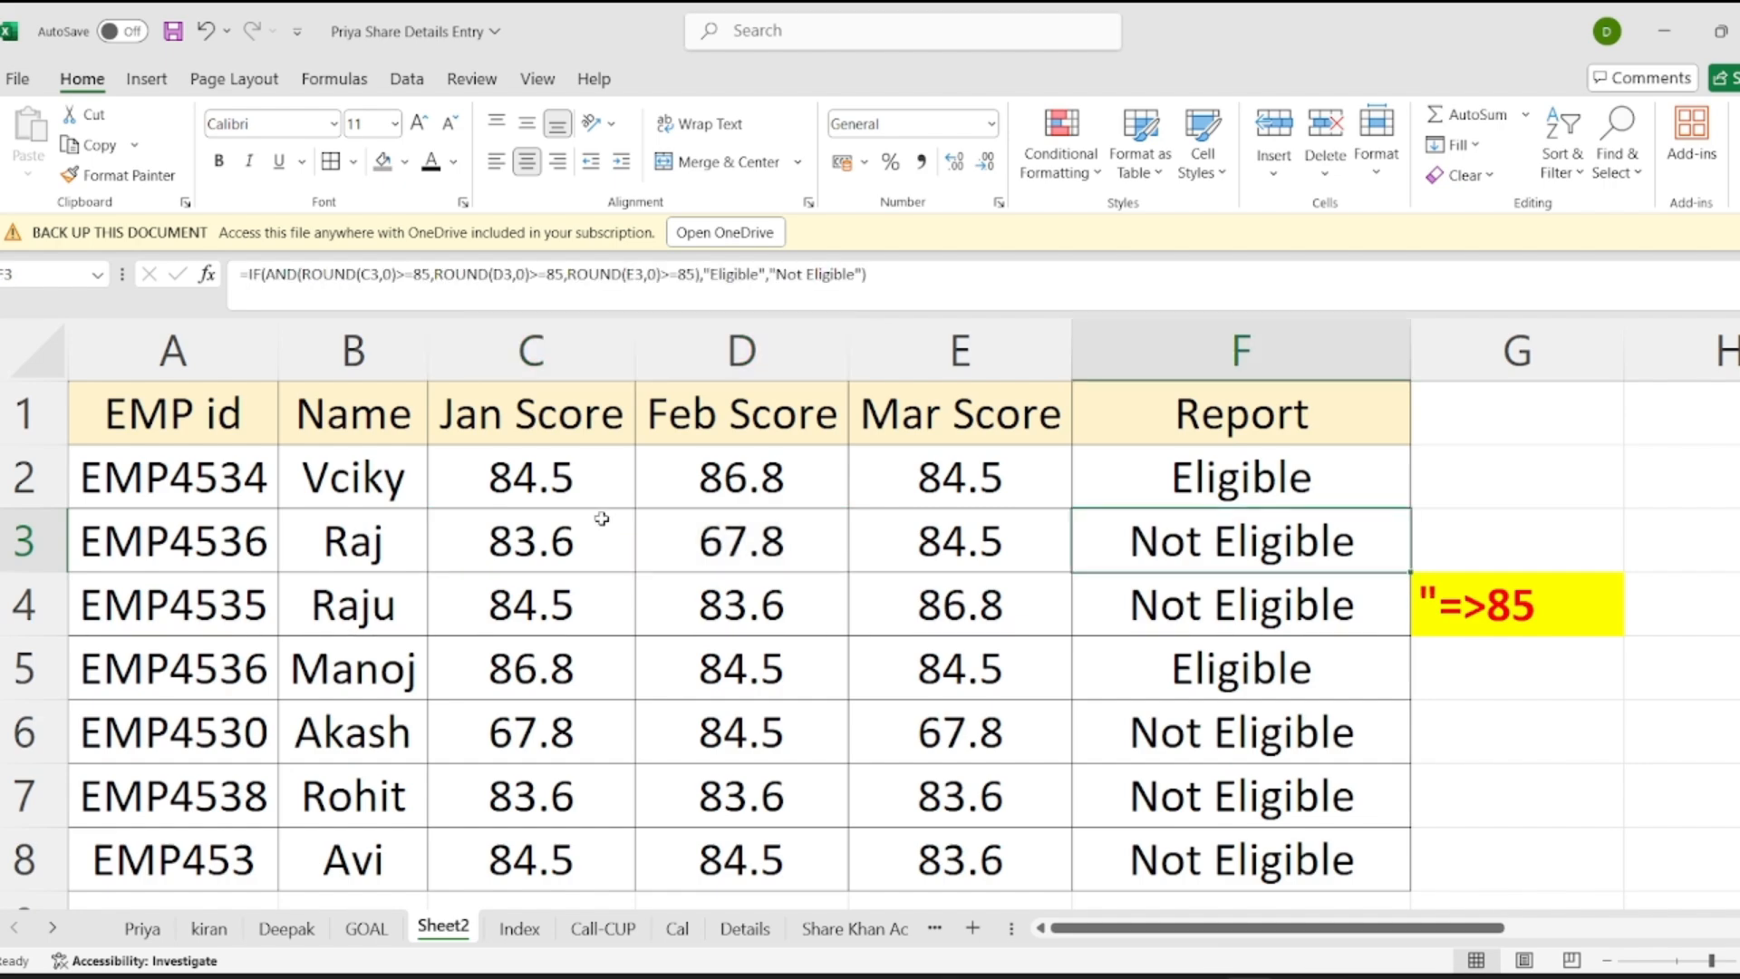
# Review the row 2 scores in C2:E2 together with the formula in F2 once more.
pyautogui.click(518, 480)
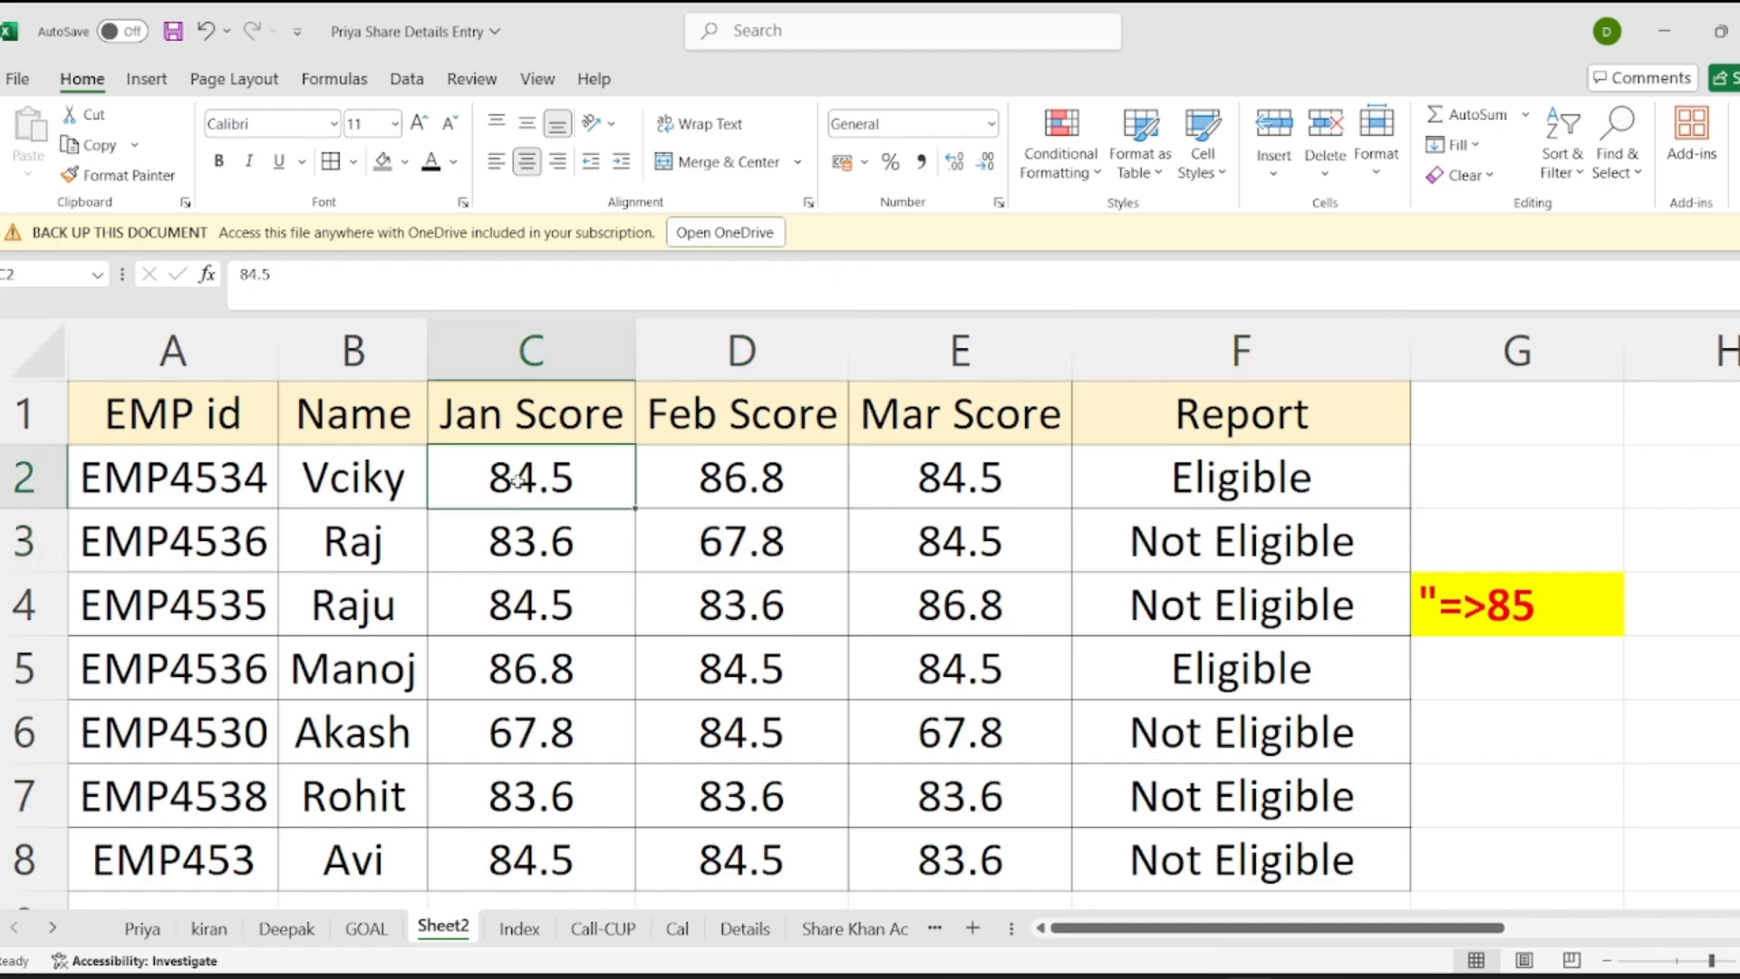
pyautogui.moveTo(518, 480); pyautogui.dragTo(926, 479)
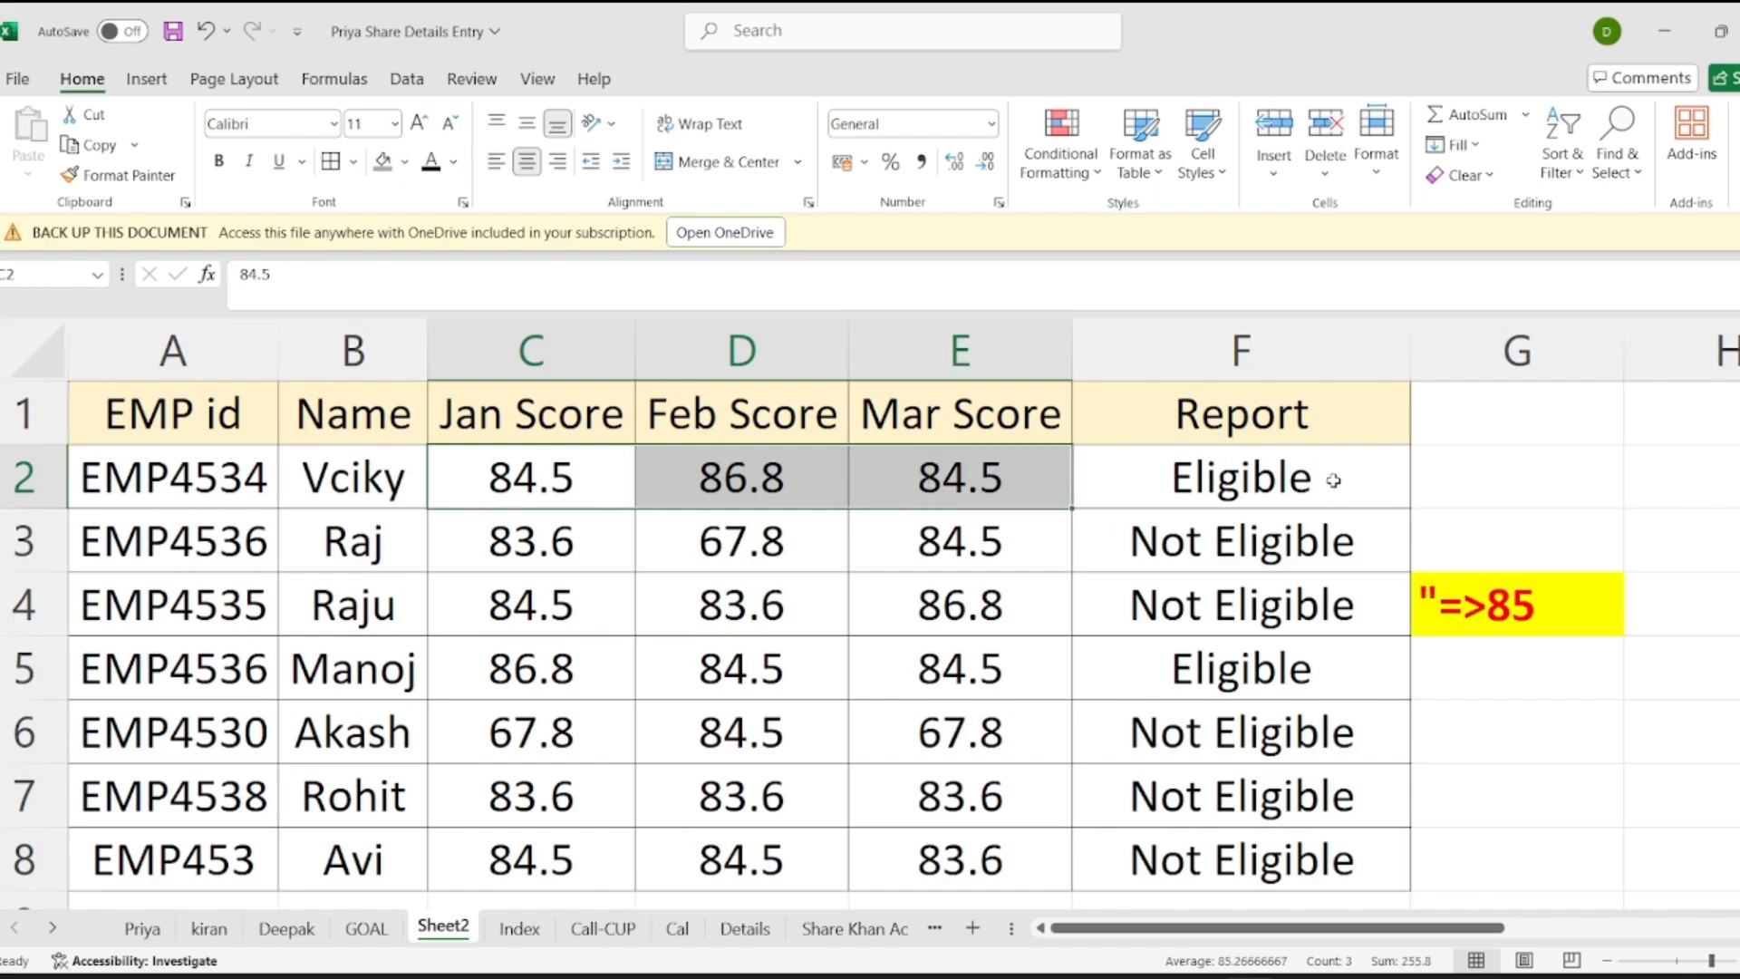
pyautogui.click(1302, 481)
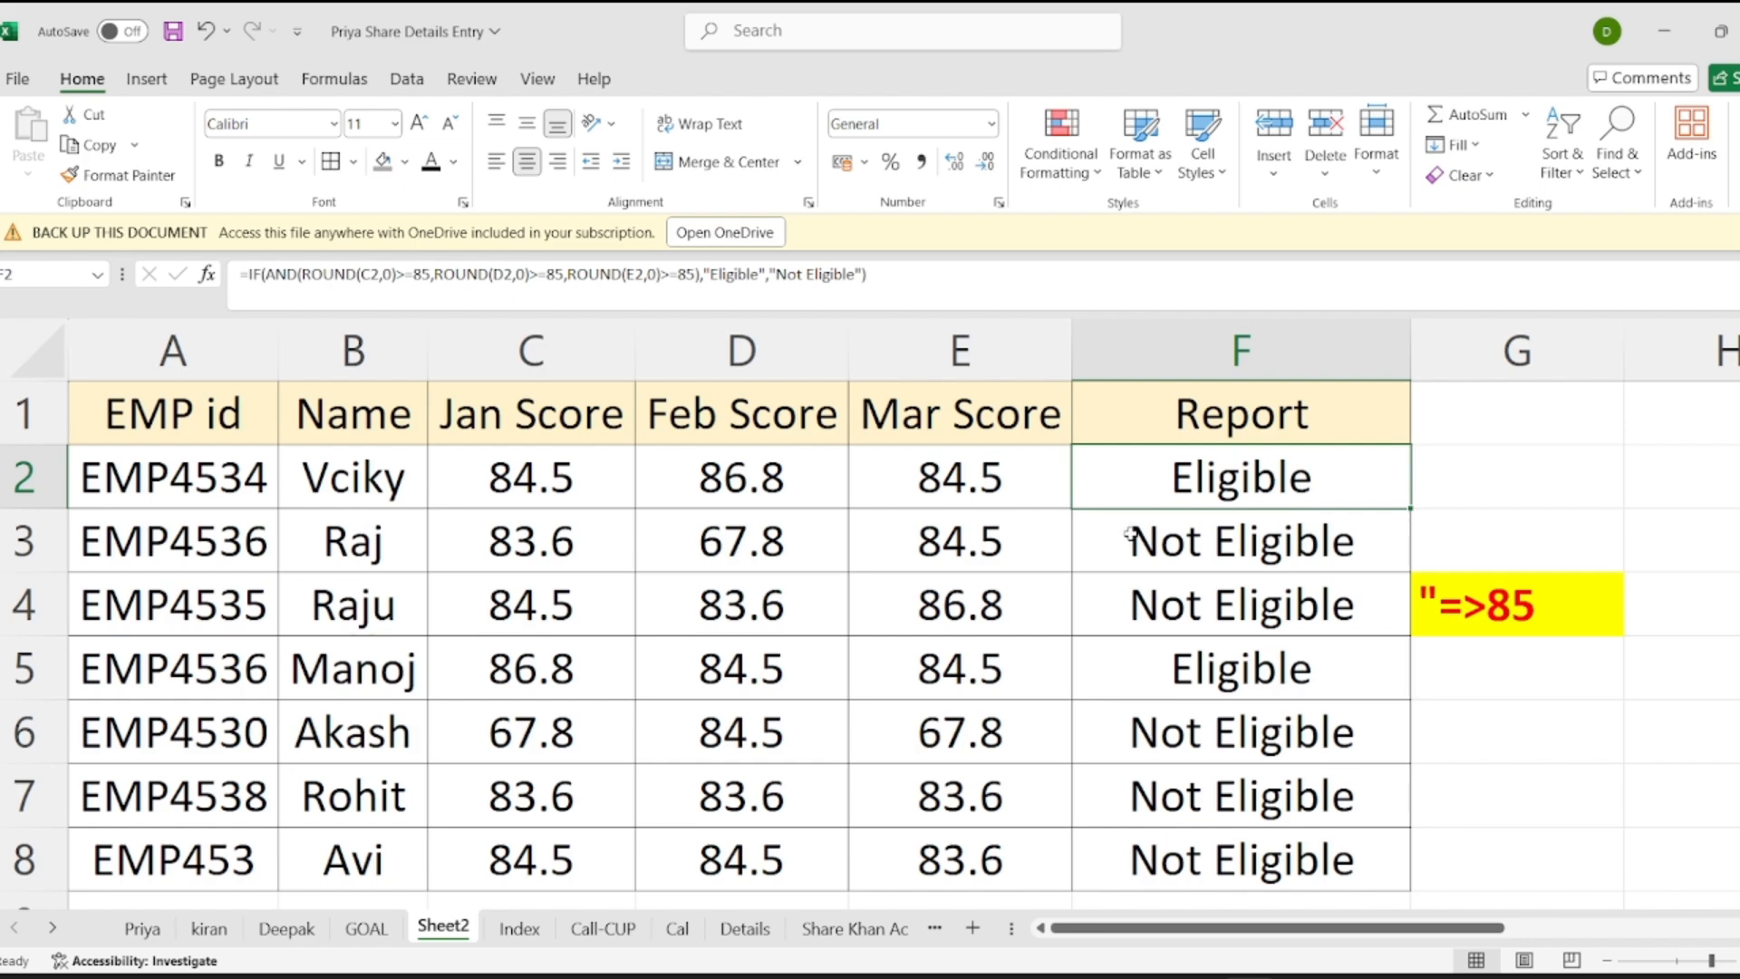
pyautogui.scroll(-3, 1130, 535)
pyautogui.scroll(3, 1138, 532)
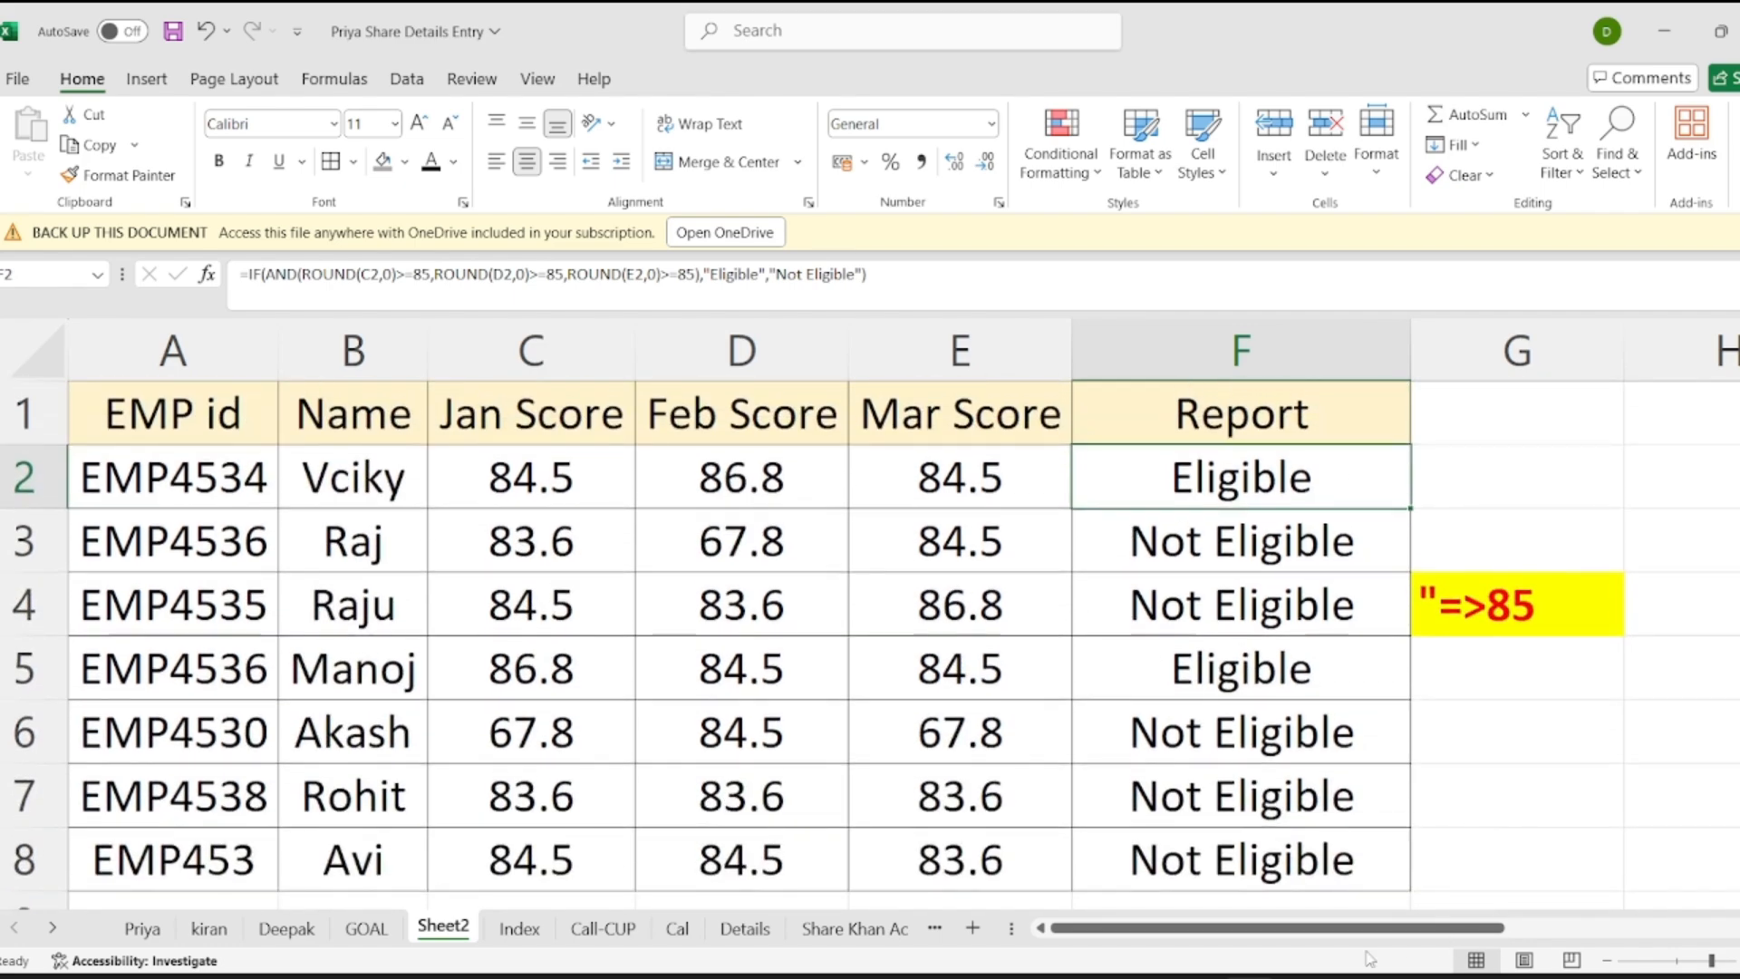